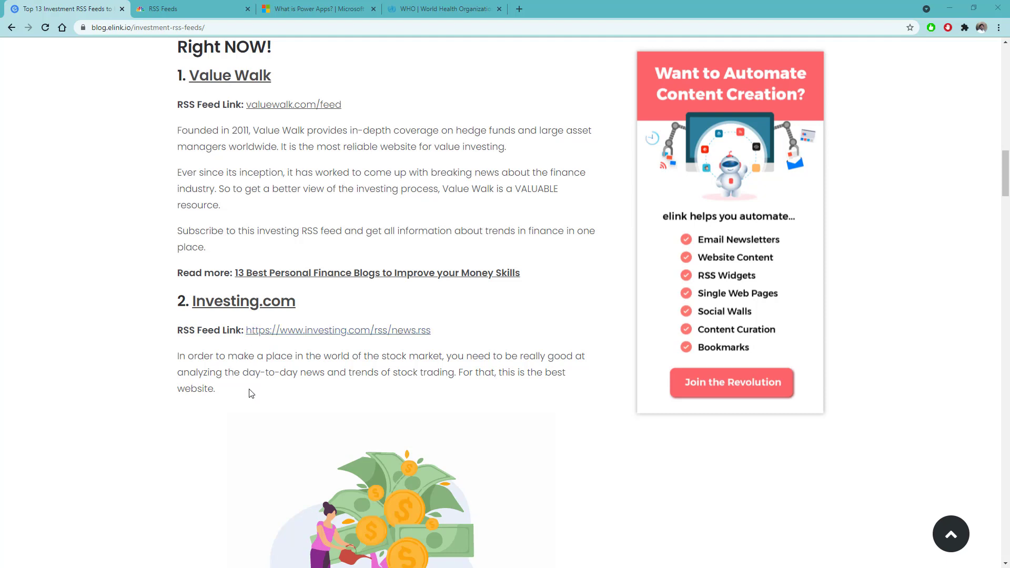
Step: Open the Power Apps blog's RSS feed from its subscribe link and copy the feed's URL
key("ctrl+Tab")
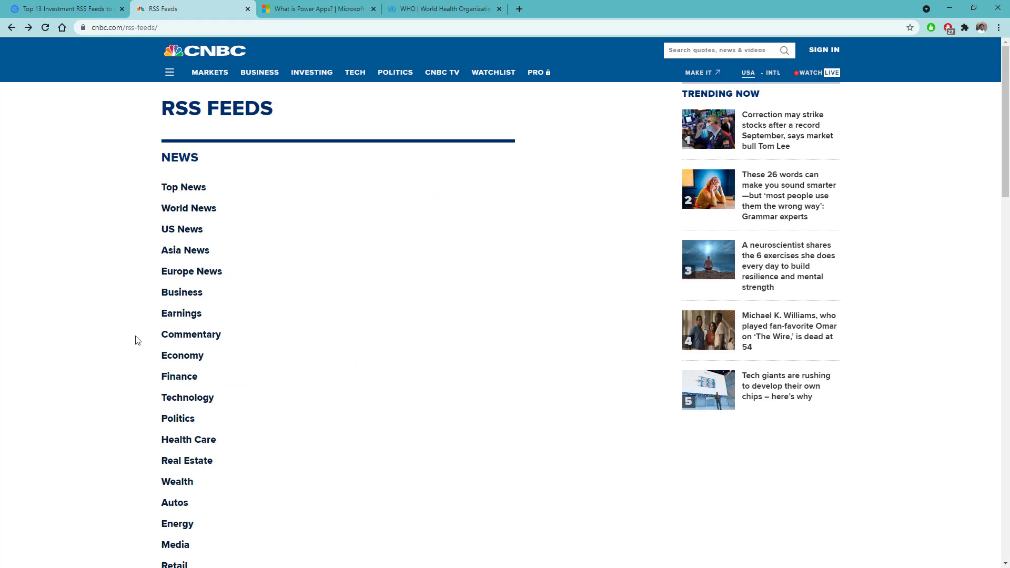
left_click(307, 17)
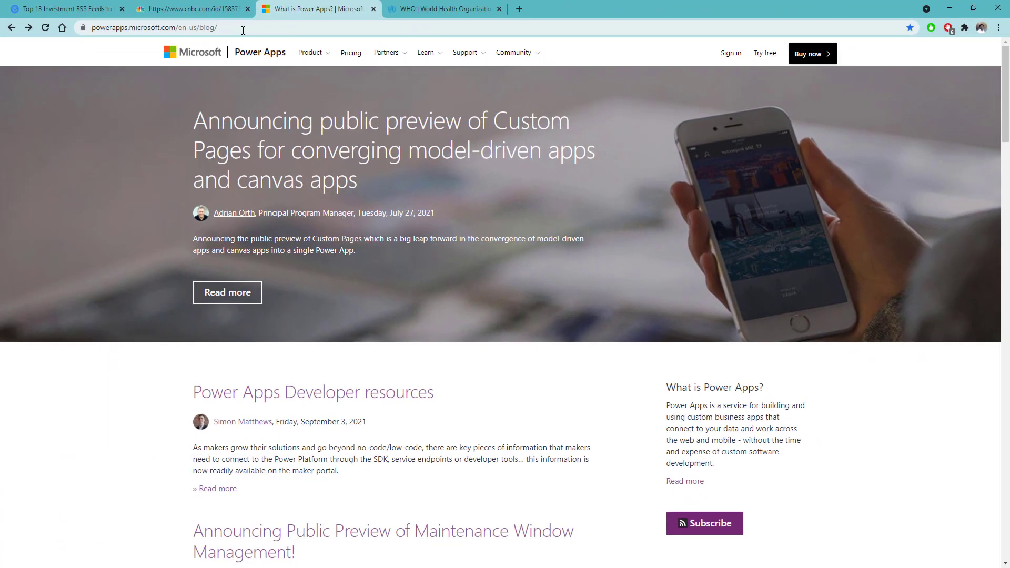
left_click(700, 524)
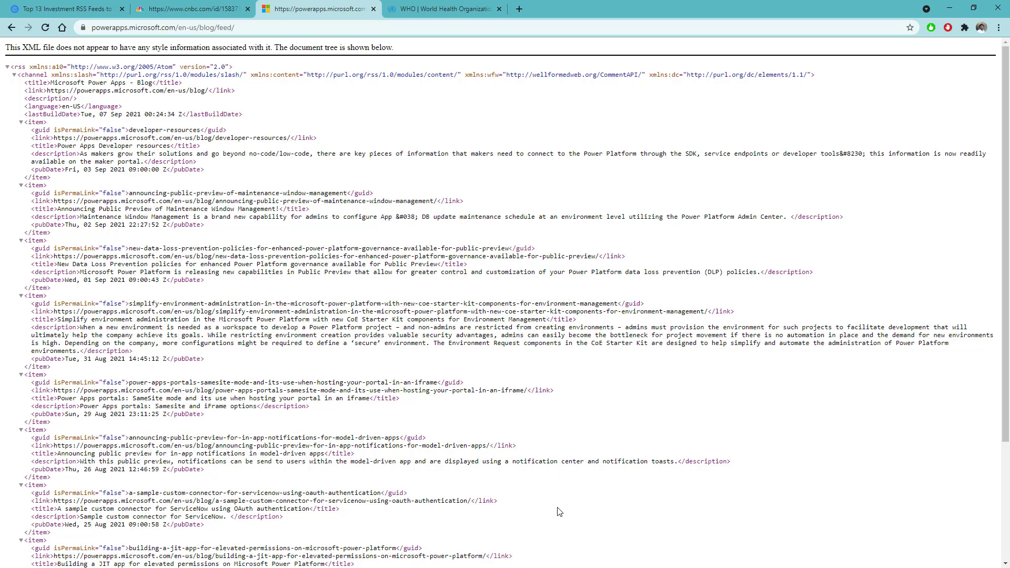
left_click(218, 29)
key("ctrl+c")
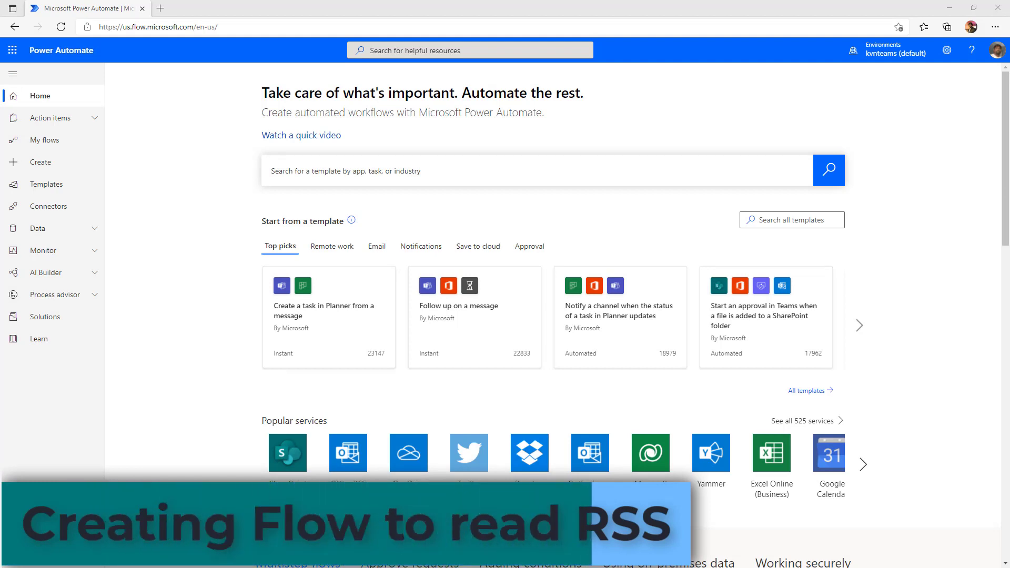
Step: Search the flow templates for "RSS to Sharepoint" and start a flow from "Add a feed from RSS to SharePoint and send an email"
left_click(789, 220)
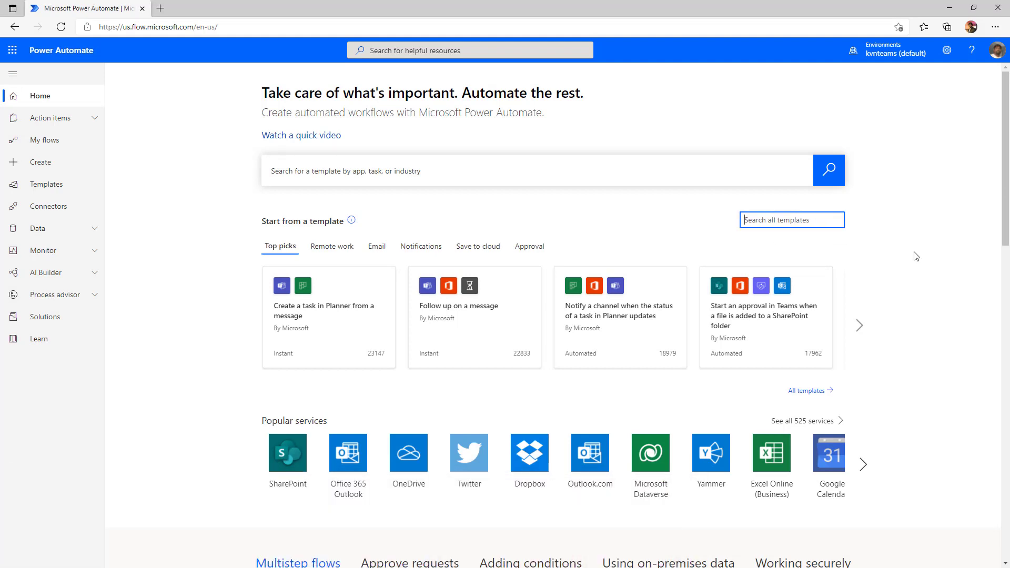
type("RSS to Sharepoint")
key("Return")
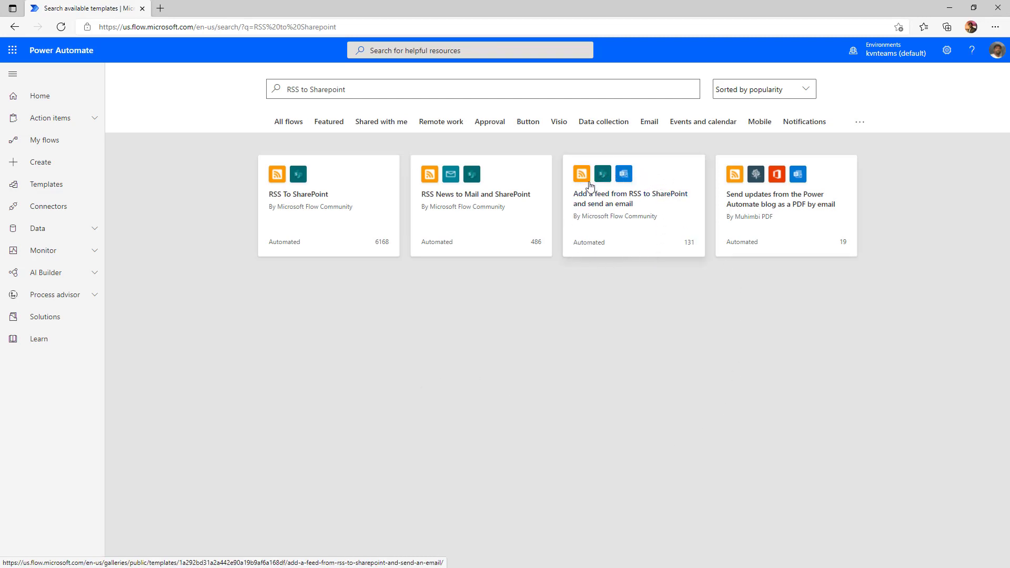
left_click(643, 210)
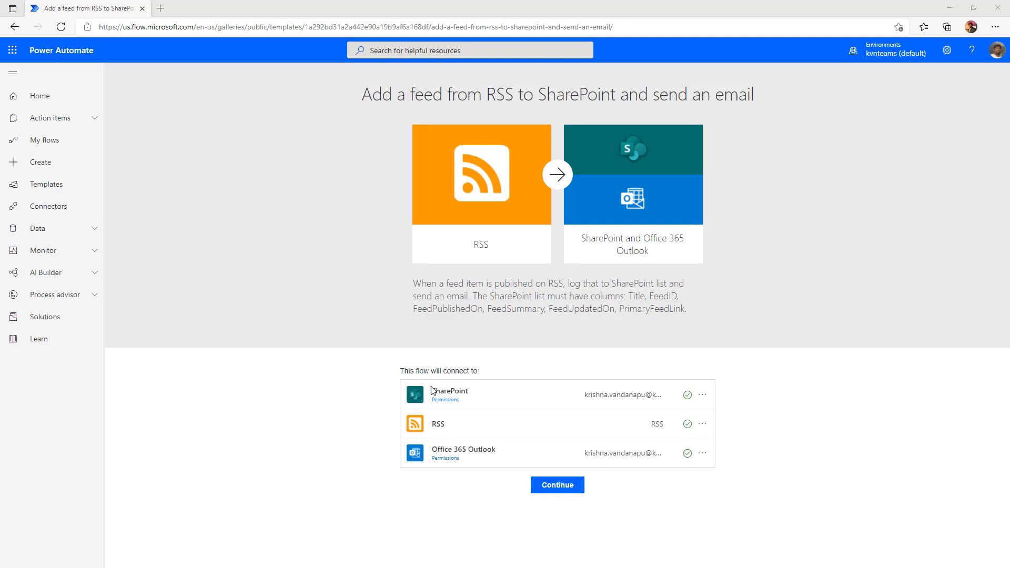
left_click(568, 489)
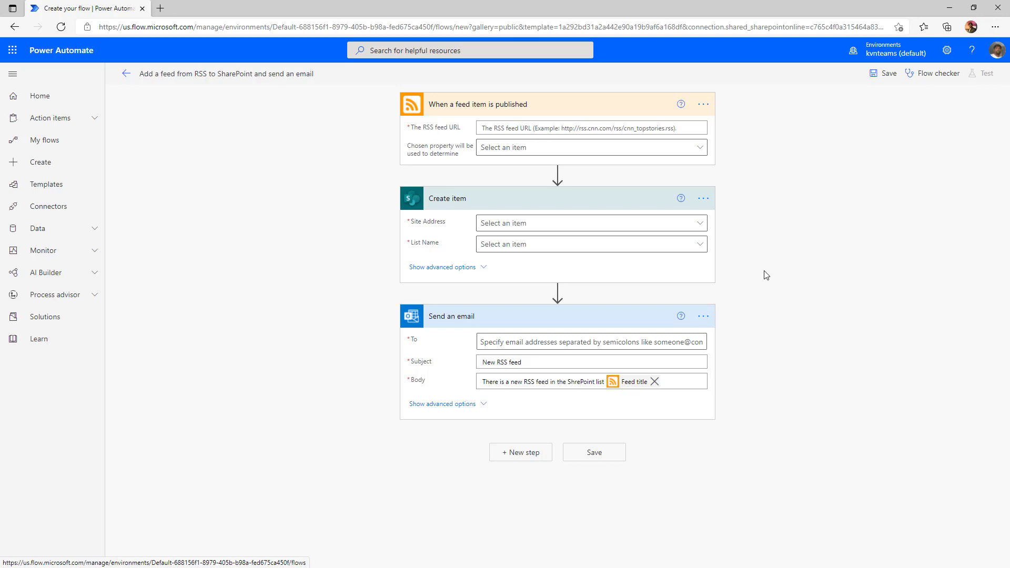
Step: Delete the "When a feed item is published" trigger from the flow
left_click(703, 104)
left_click(738, 235)
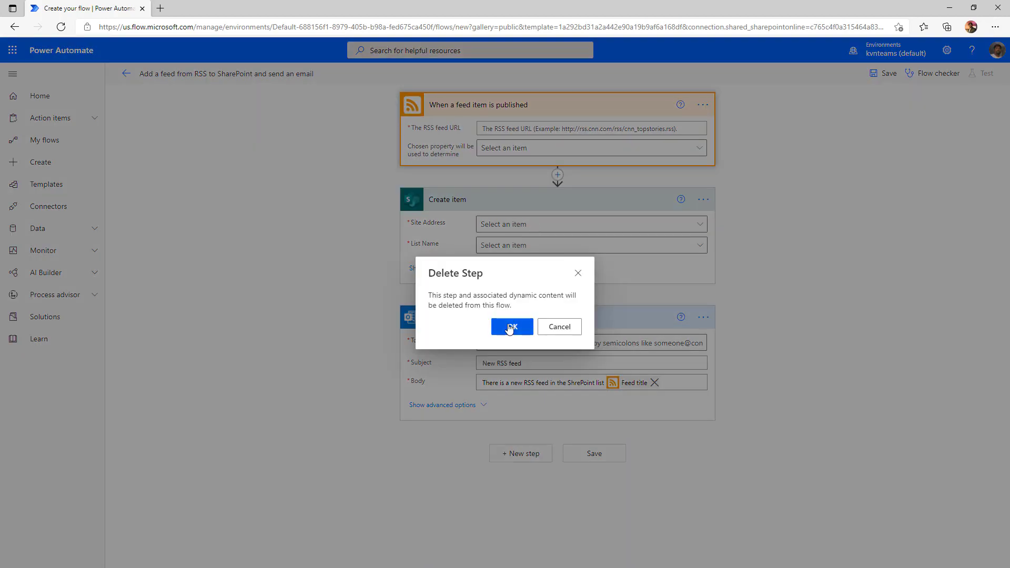
left_click(509, 327)
Step: Check the RSS connector's triggers and actions, then search for "manual" and add the "Manually trigger a flow" trigger
left_click(463, 216)
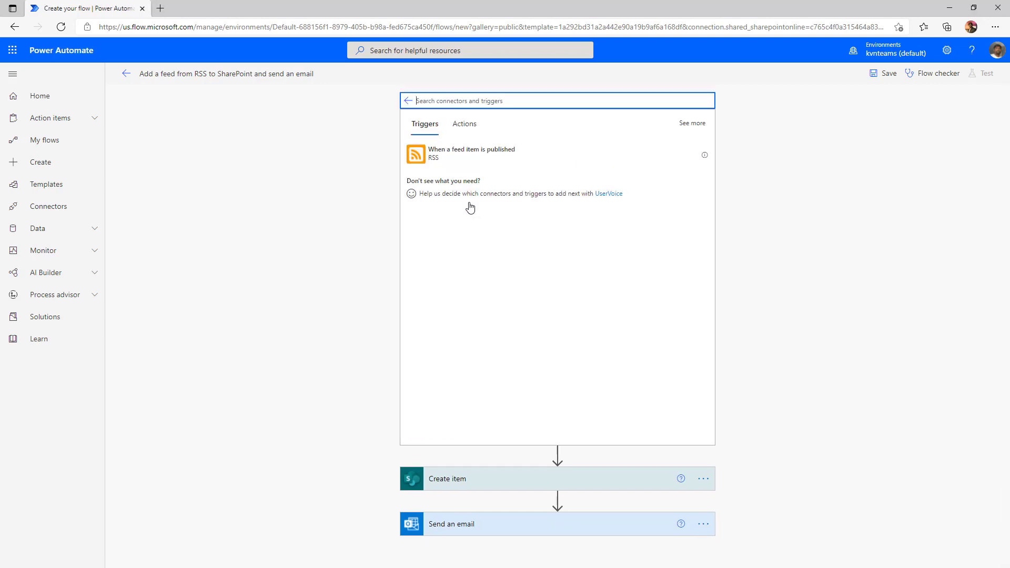
left_click(464, 126)
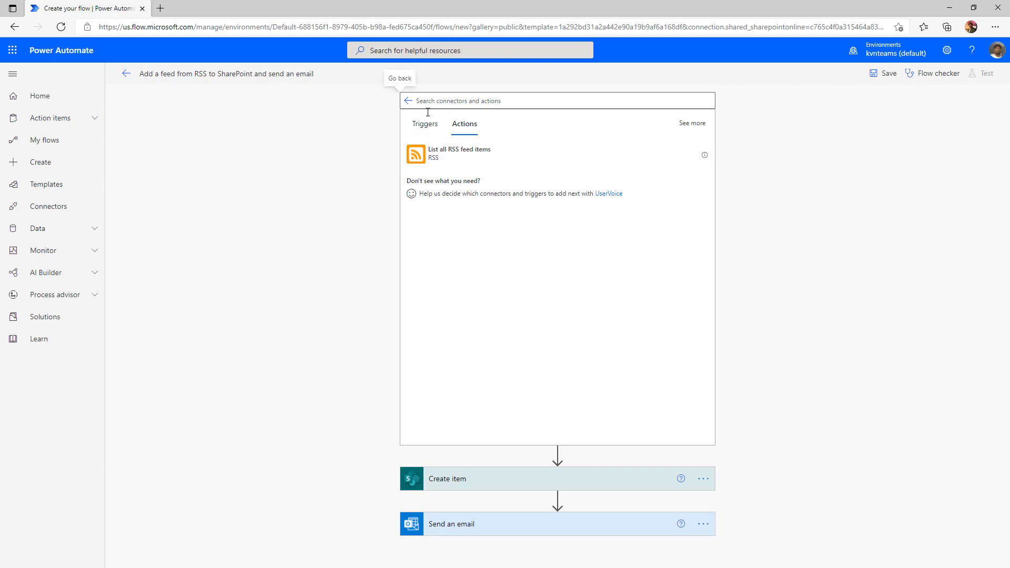
left_click(408, 100)
type("manual")
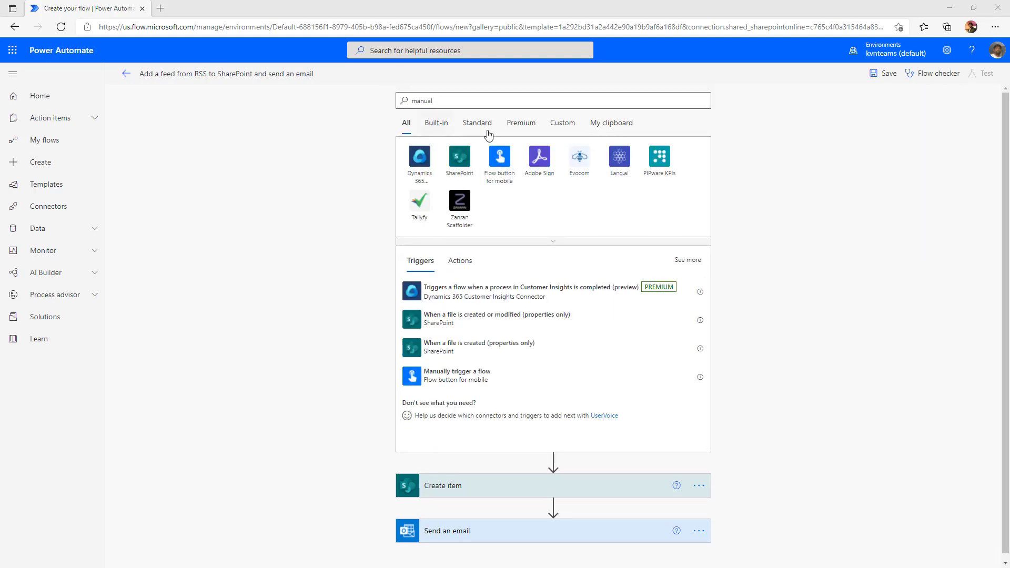
left_click(506, 161)
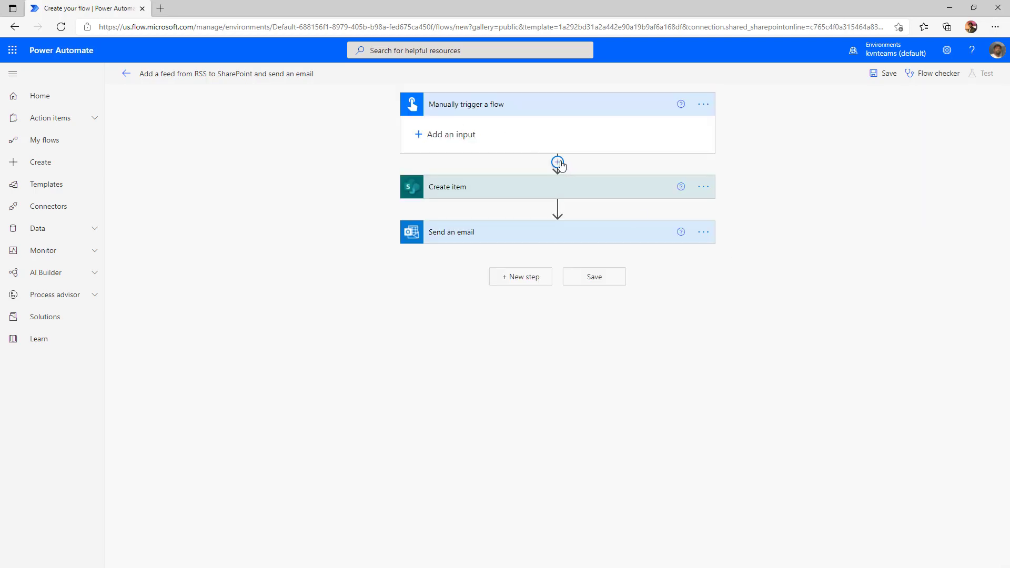
left_click(558, 162)
left_click(559, 179)
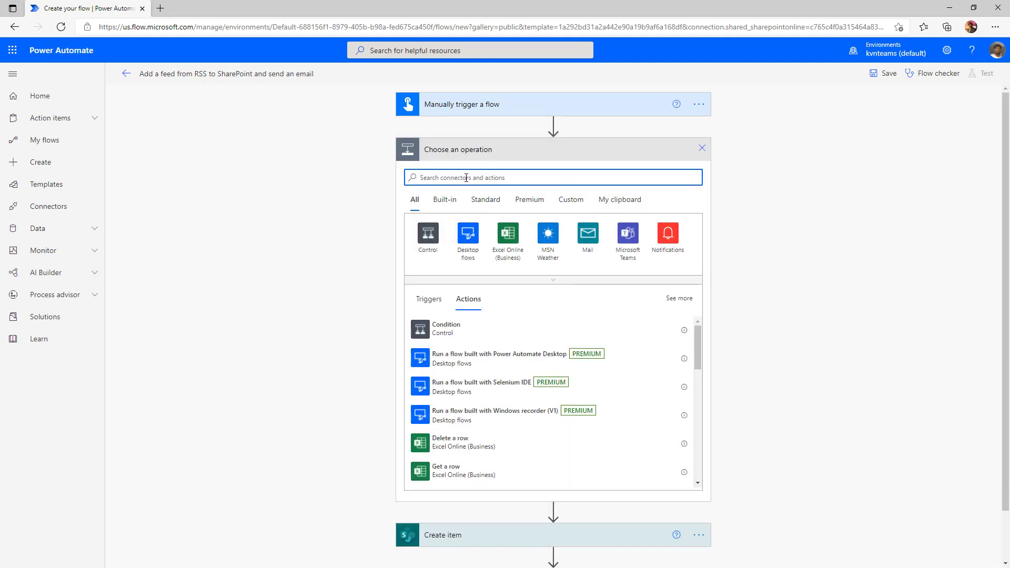
type("RSS")
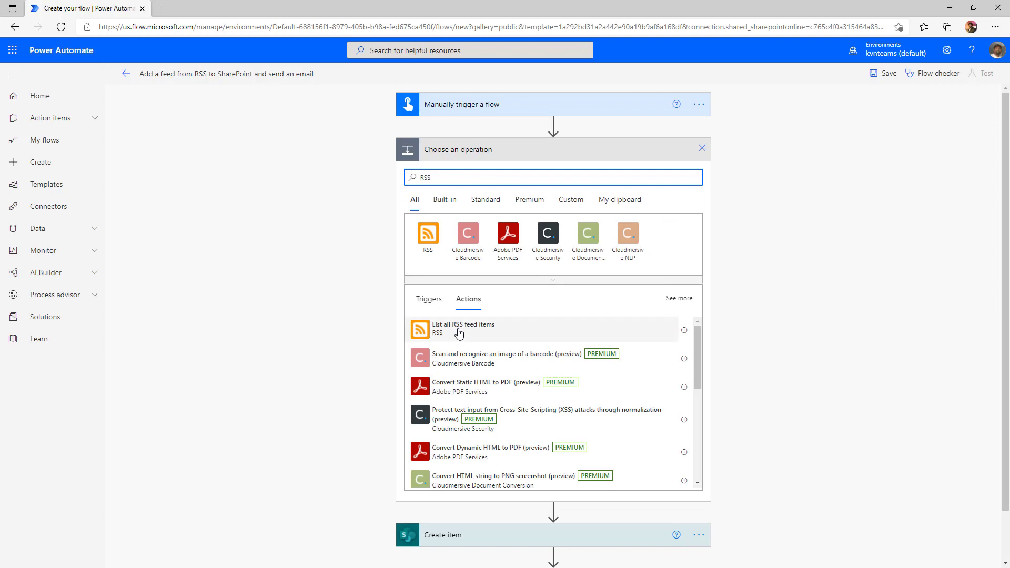
left_click(467, 333)
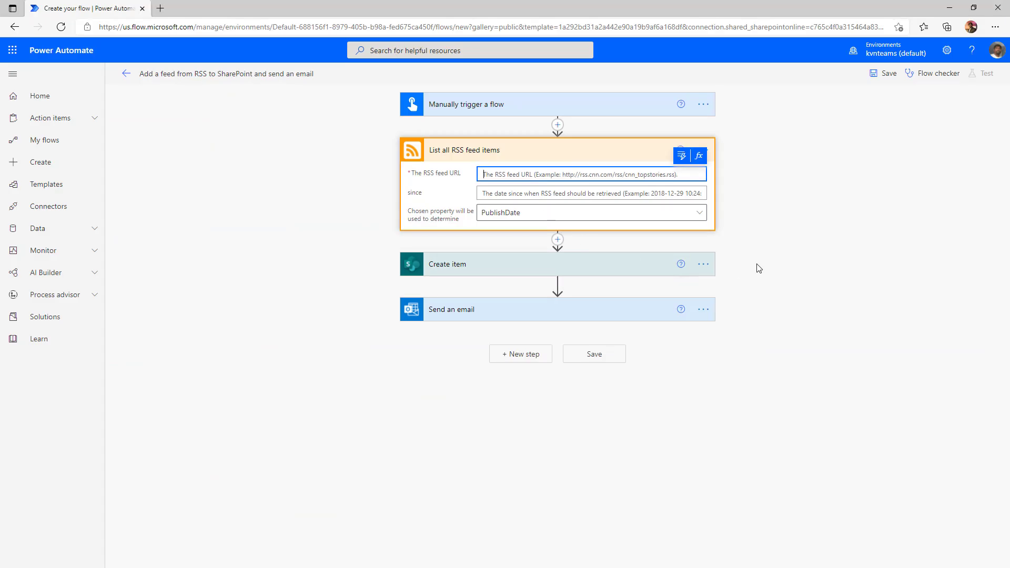
key("ctrl+v")
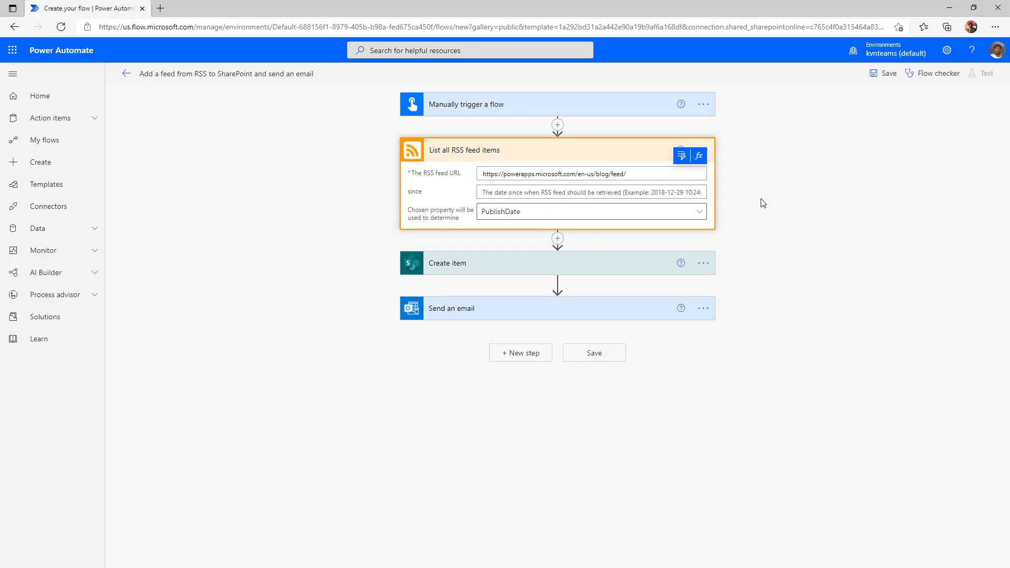
left_click(523, 213)
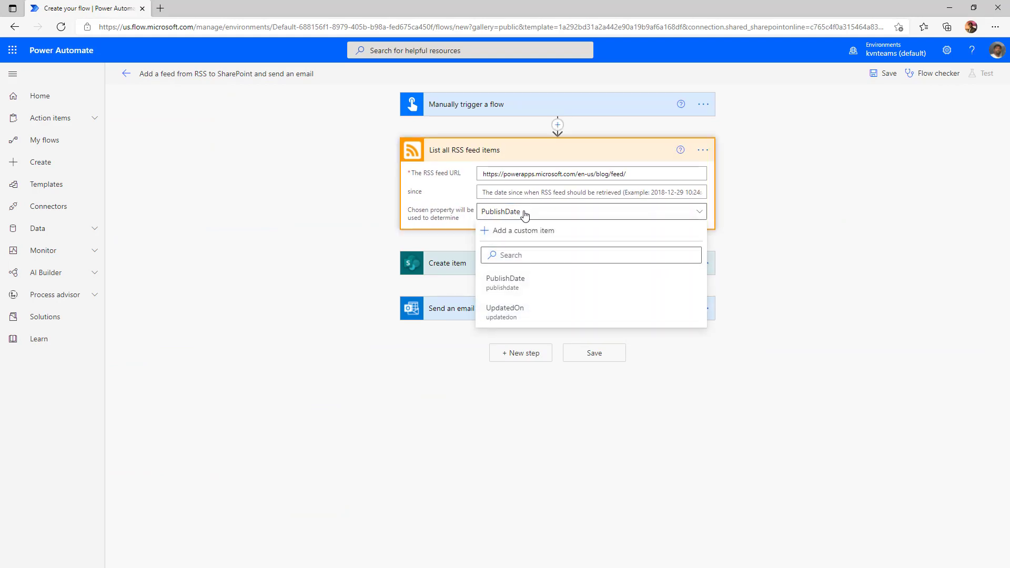
left_click(753, 210)
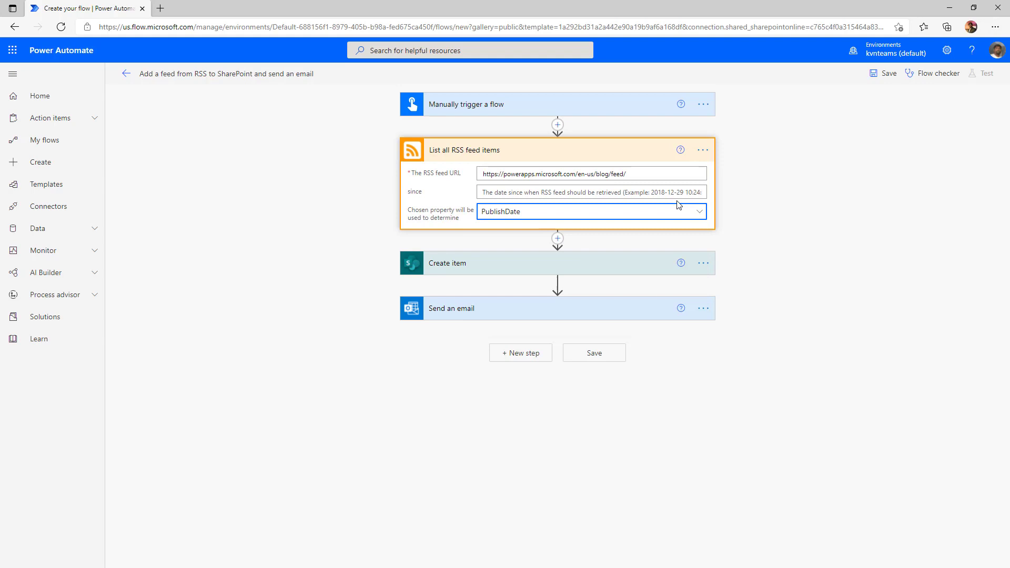
Step: Set the RSS action's since value to the expression formatDateTime(convertFromUtc(addDays(utcNow(),-30),'Eastern Standard Time'),'yyyy-MM-dd hh:mm:ssZ')
left_click(638, 192)
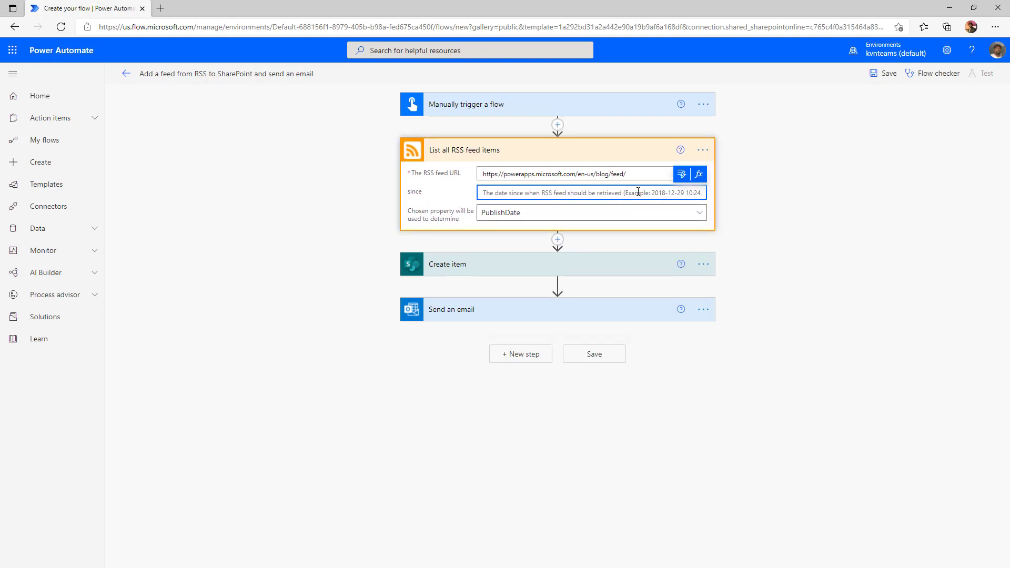
left_click(699, 174)
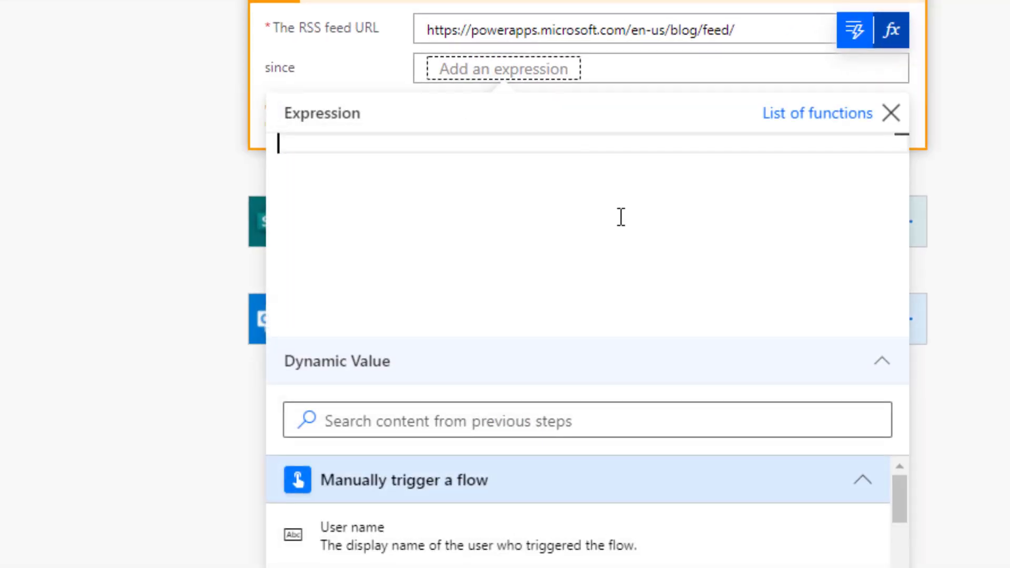
type("formatDateTime(convertFromUtc(addDays(utcNow(),-30),'Eastern Standard Time'),'yyyy-MM-dd hh:mm:ssZ')")
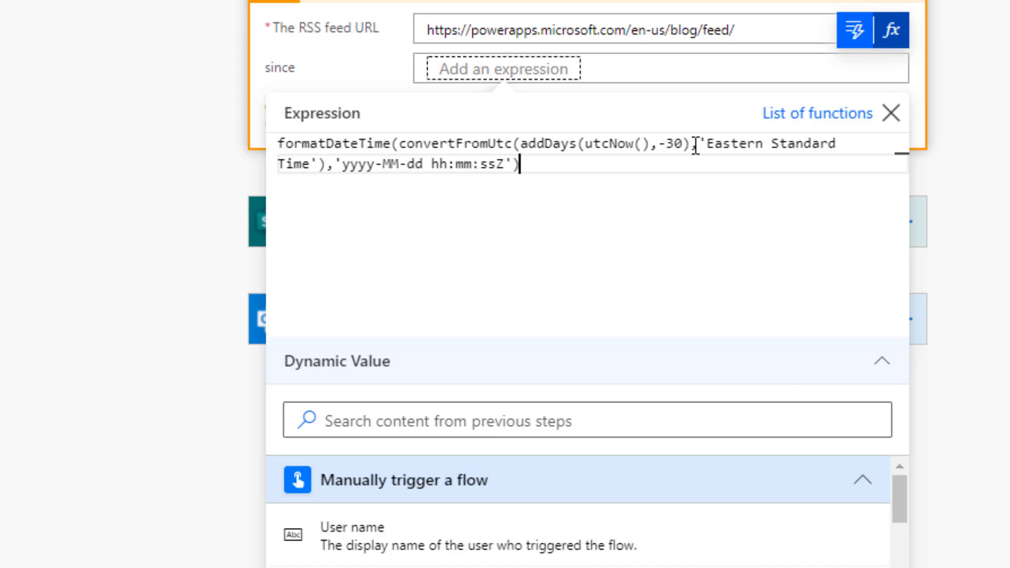
left_click_drag(564, 170, 262, 149)
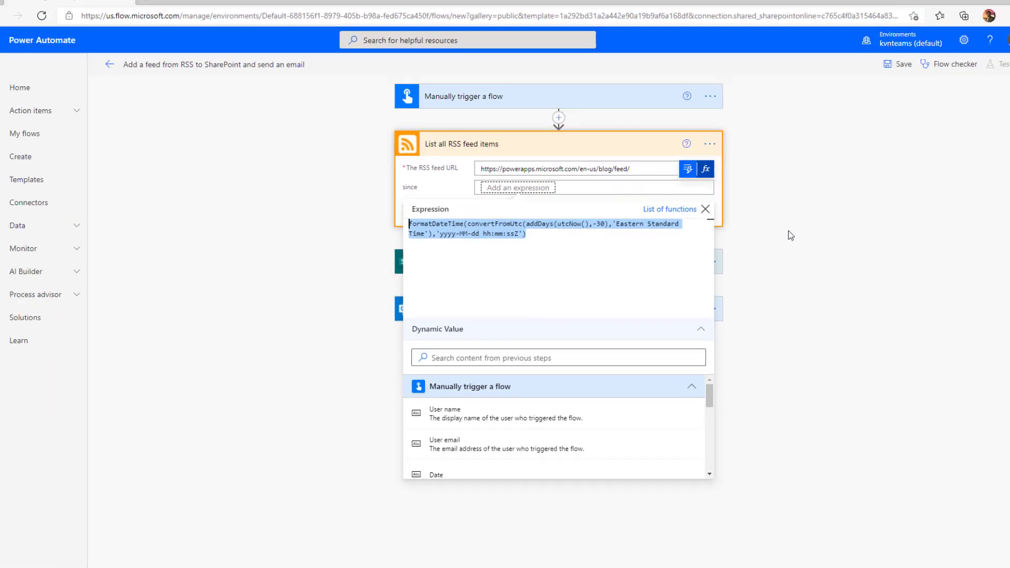
left_click(994, 185)
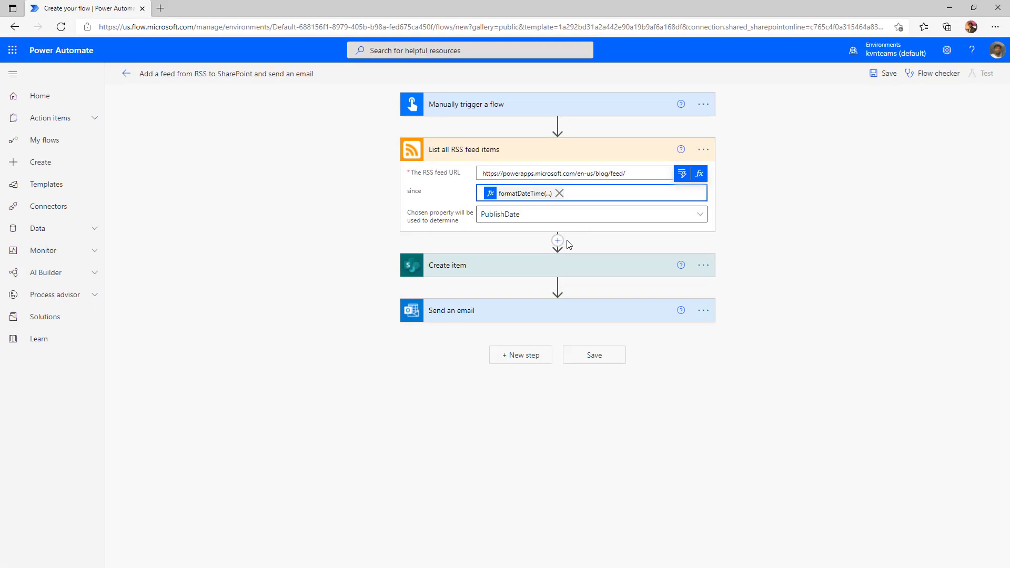
Step: Insert a Compose action after the RSS action, using the RSS Body as its input
left_click(558, 241)
left_click(560, 255)
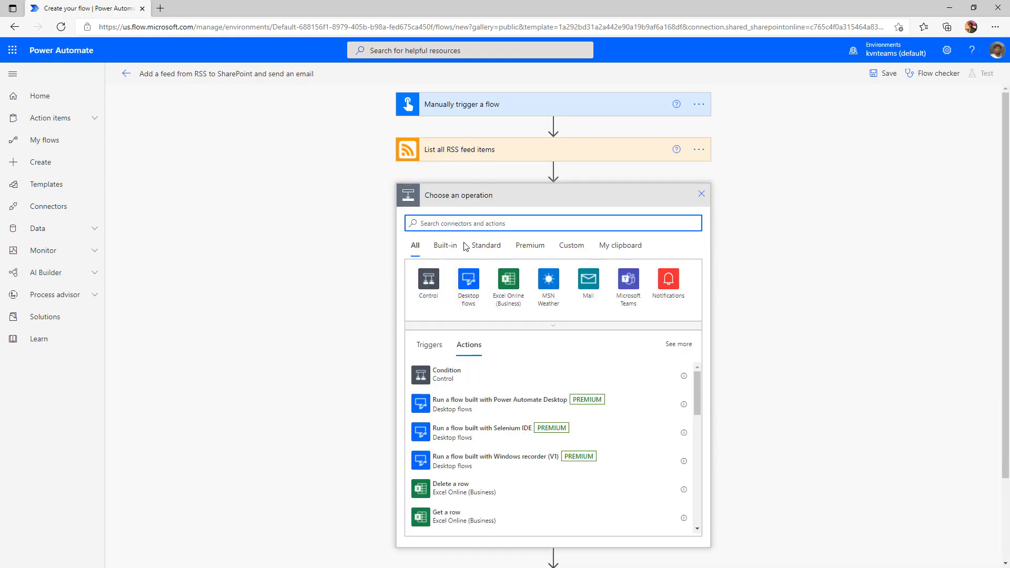
type("compose")
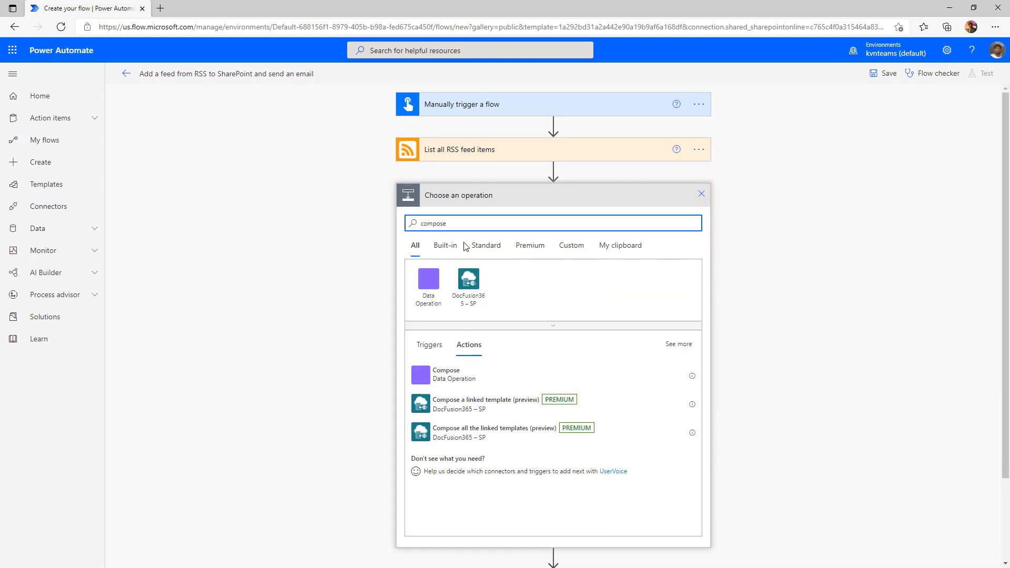
left_click(448, 374)
left_click(460, 430)
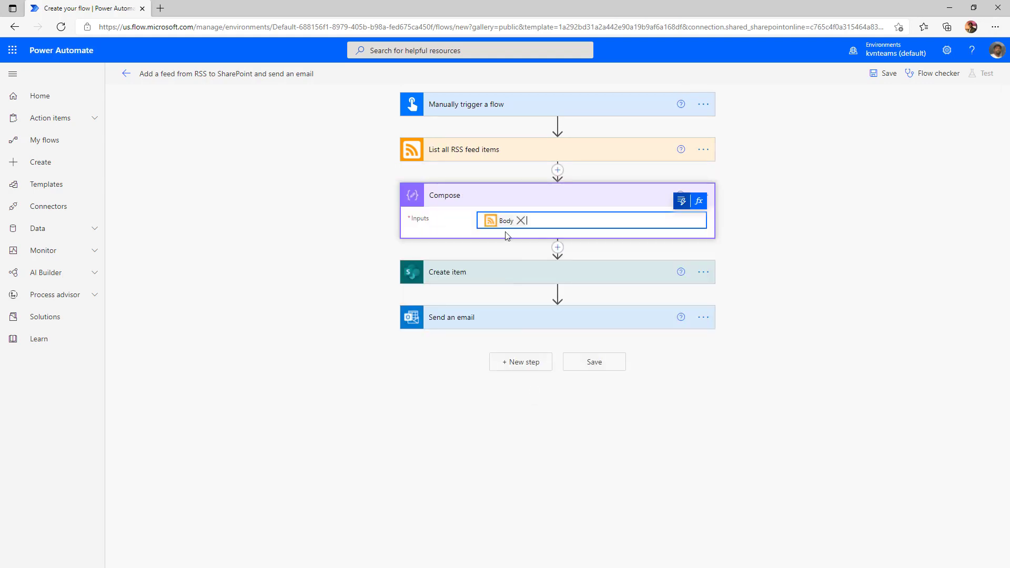
Step: Insert a Terminate action with status Succeeded directly after the Compose action
left_click(558, 247)
left_click(531, 261)
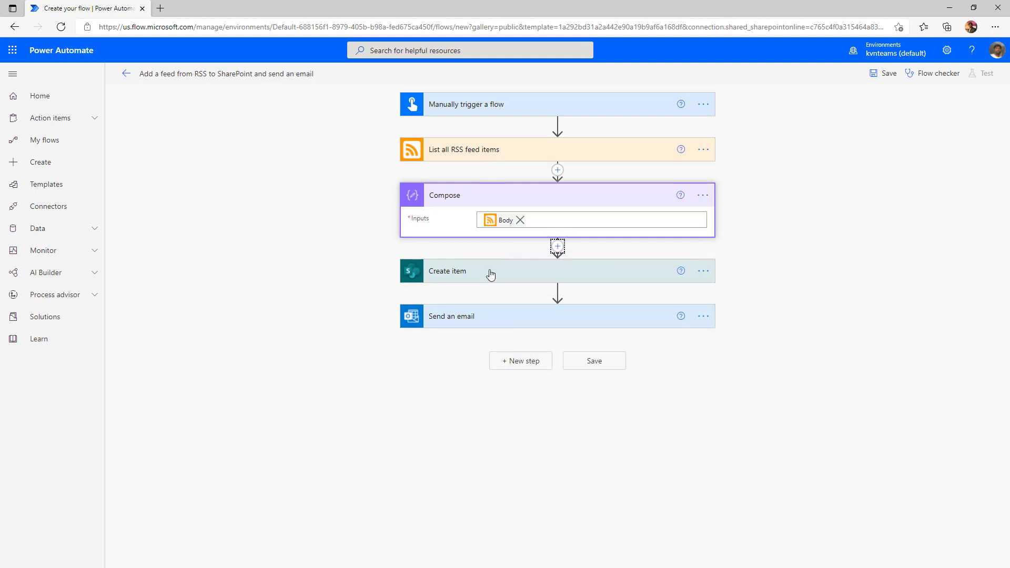
type("term")
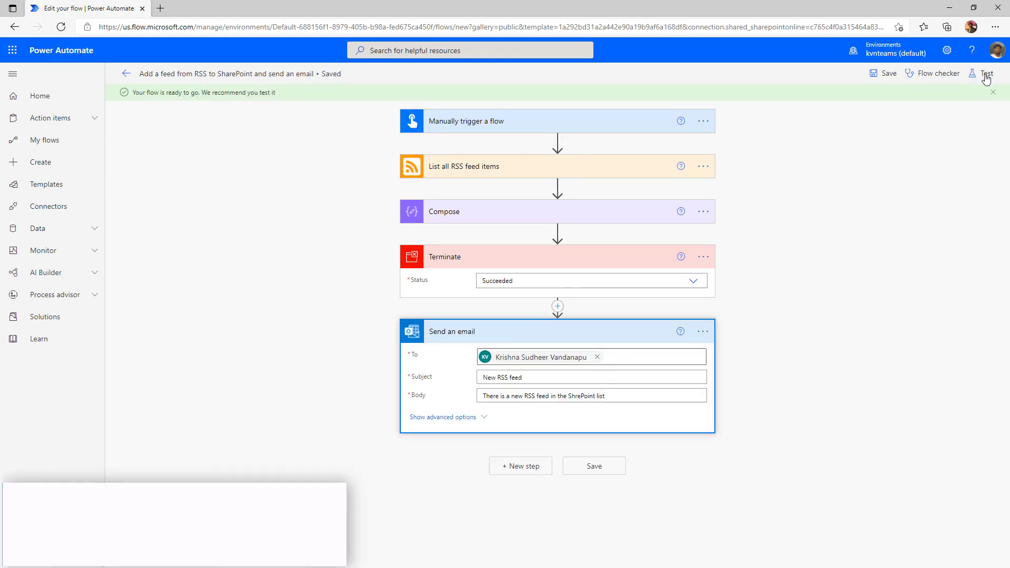
Step: Run a manual test of the saved flow
left_click(986, 77)
left_click(845, 97)
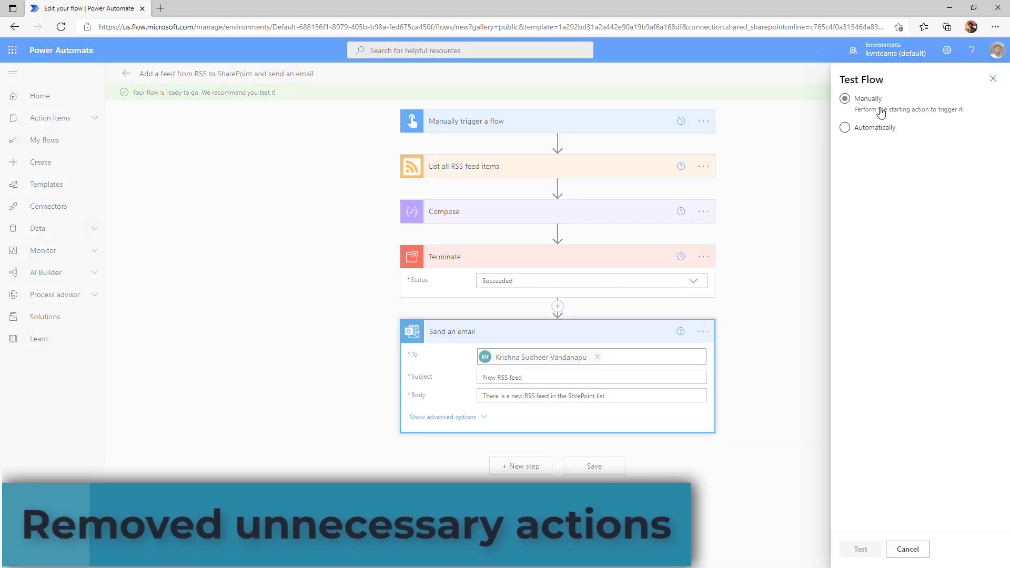
left_click(865, 549)
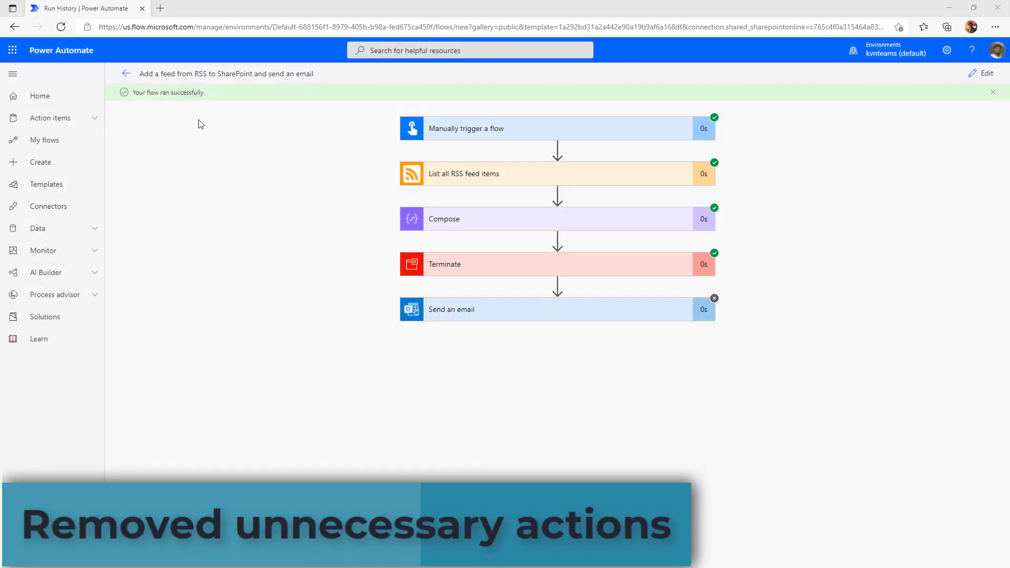
Step: Examine the Compose action's inputs and outputs in the run results and review the full feed JSON in Visual Studio Code
left_click(483, 218)
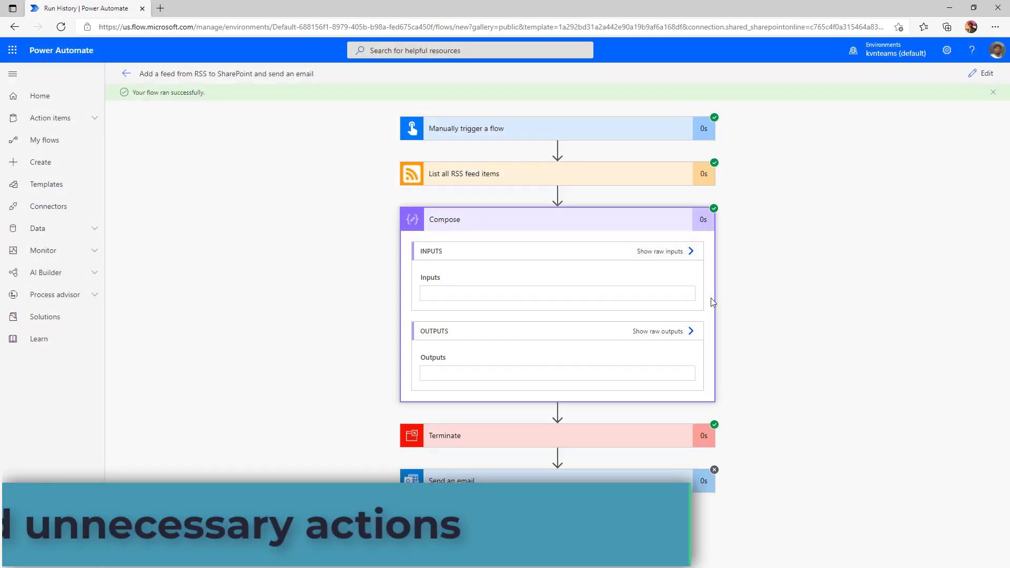
left_click(590, 296)
scroll(584, 305, "down", 2)
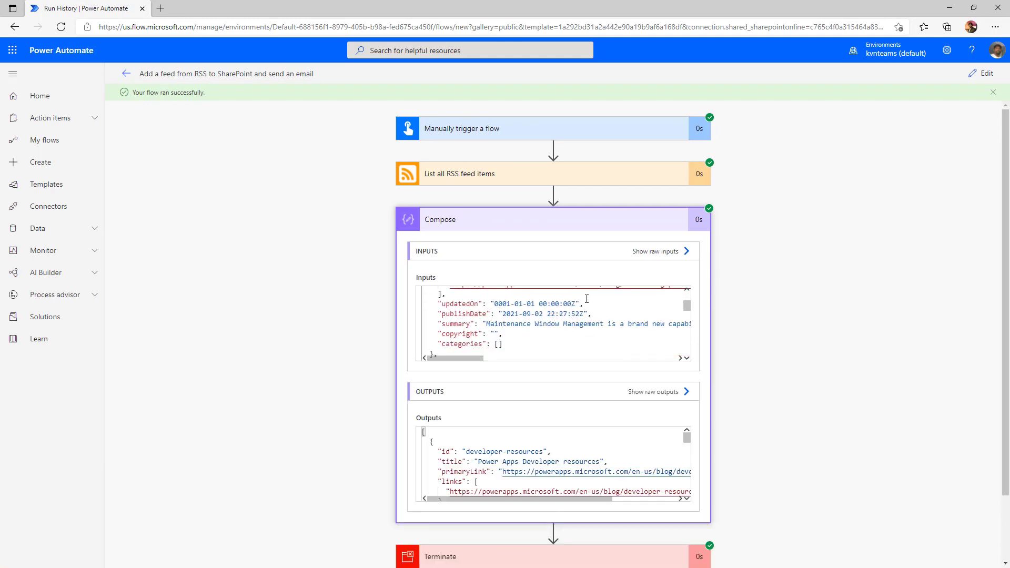
scroll(581, 320, "up", 2)
key("ctrl+a")
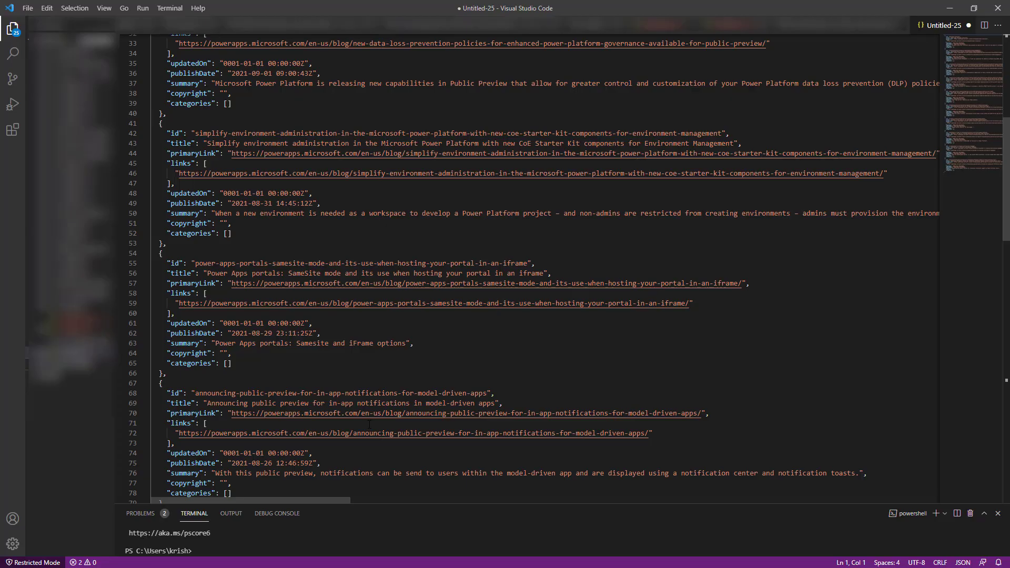
scroll(369, 425, "down", 20)
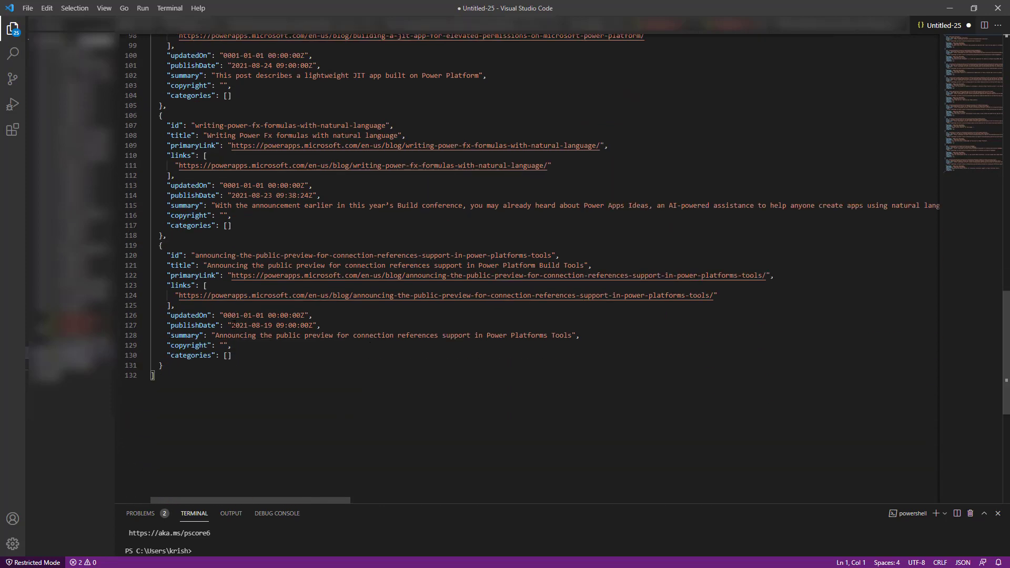
Step: Examine the last feed item's publish date in the JSON and the columns of the Power Platform Blogs list
left_click_drag(232, 325, 272, 325)
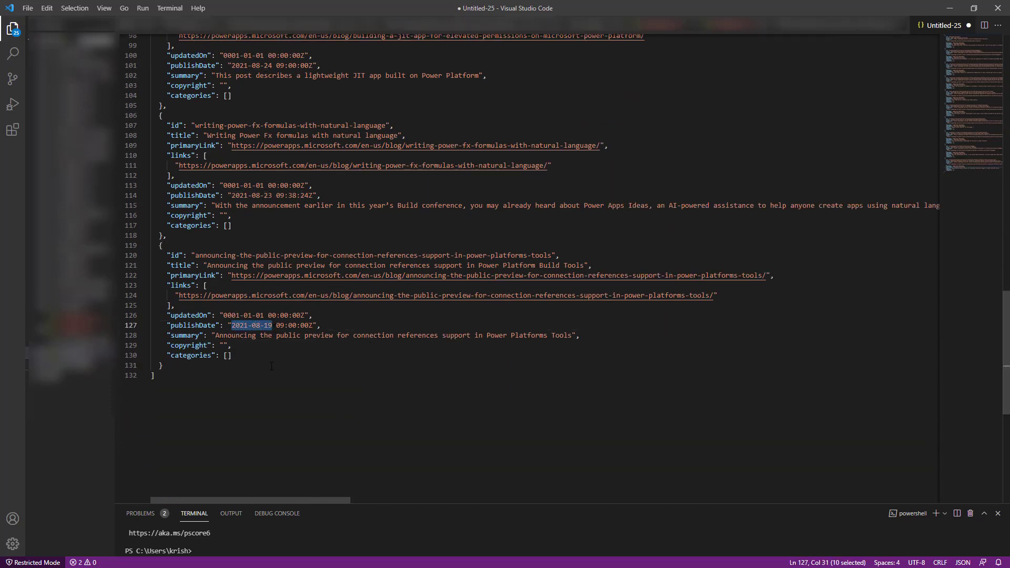
left_click(263, 380)
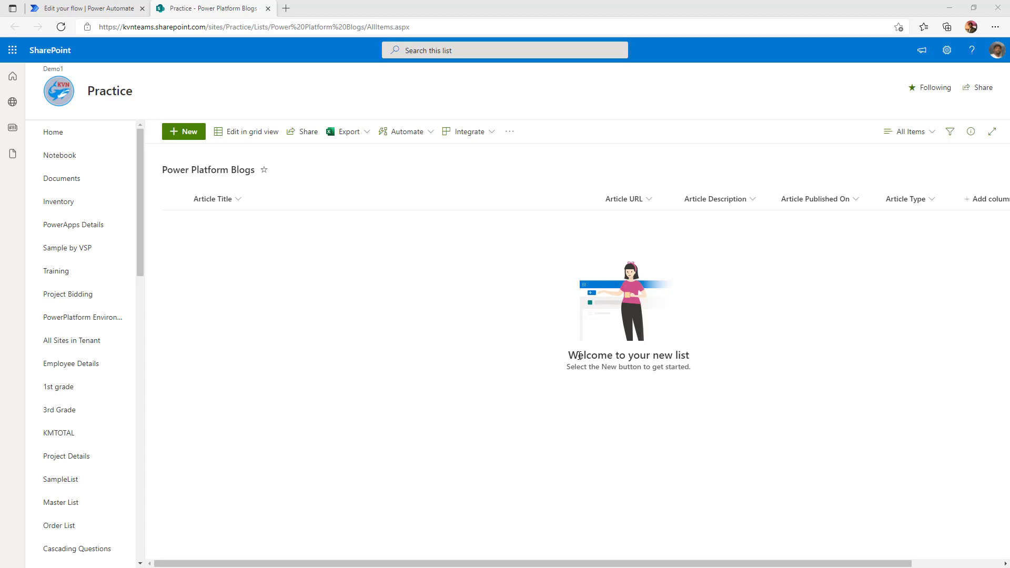
left_click(85, 8)
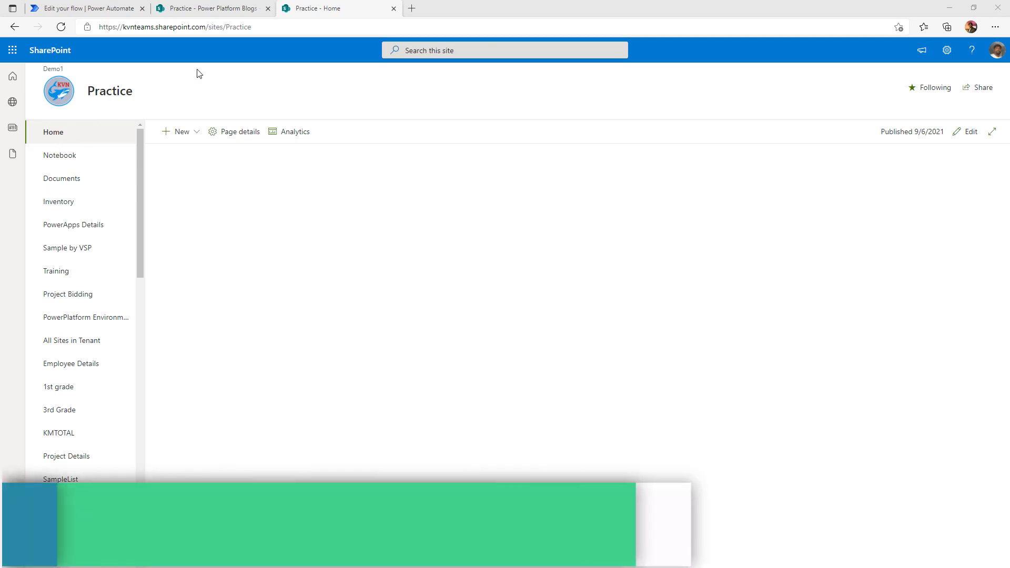
Step: Create a news post on the Practice site from the Blank template
left_click(195, 132)
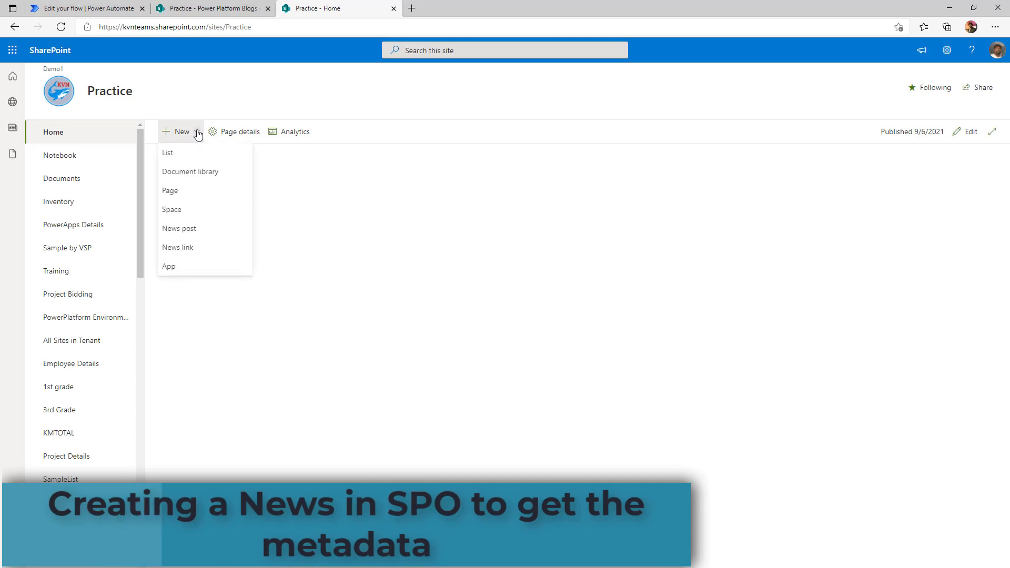
left_click(198, 233)
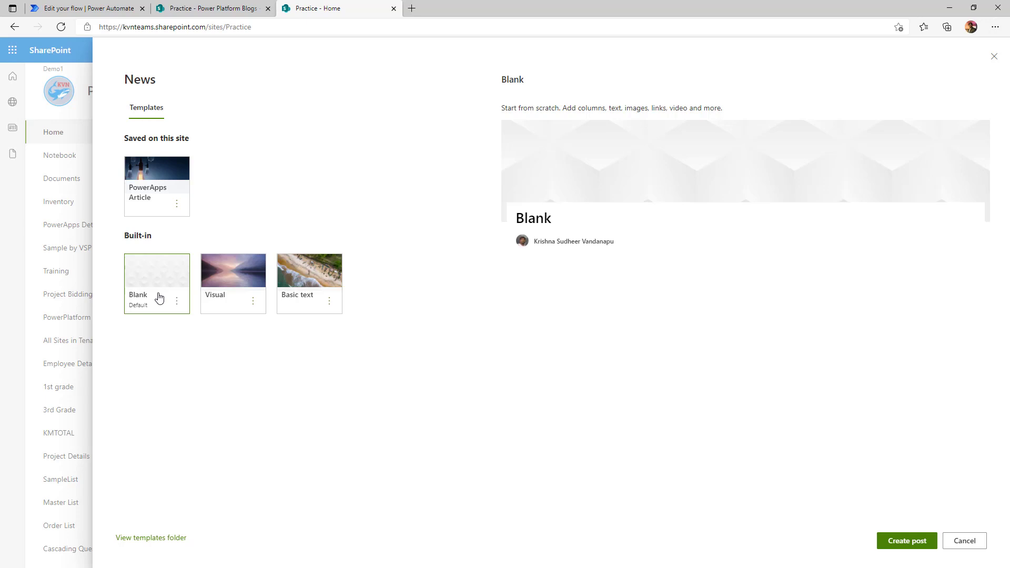
left_click(906, 542)
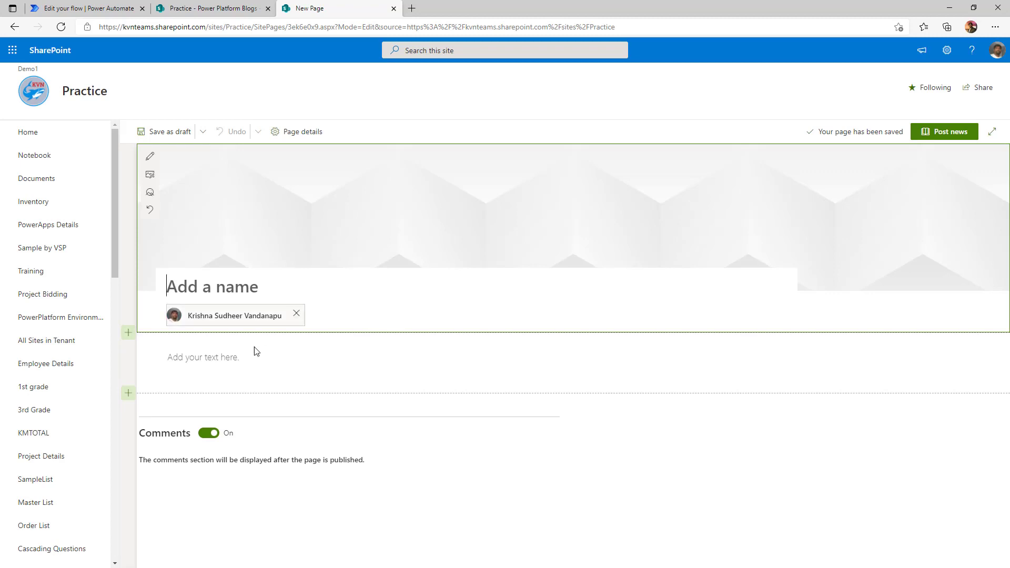
left_click(255, 351)
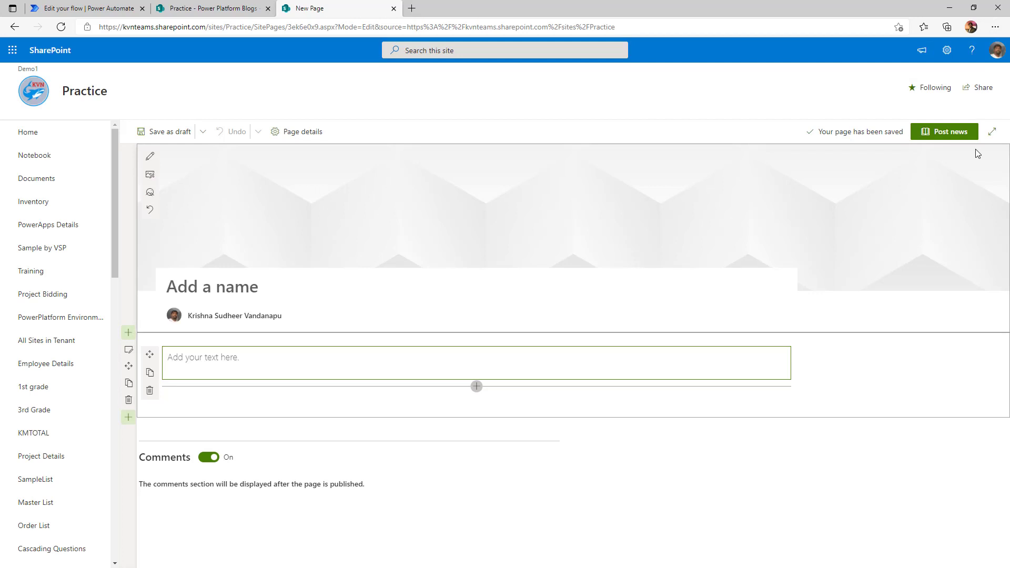
Step: Open the browser's developer tools and show the network requests filtered by savepage
left_click(995, 27)
mouse_move(895, 308)
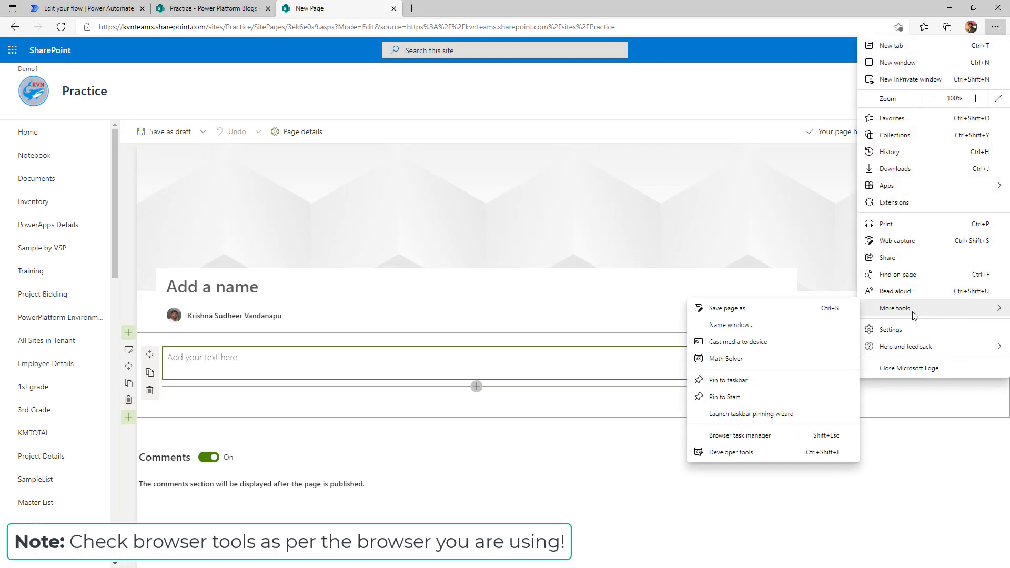
left_click(741, 455)
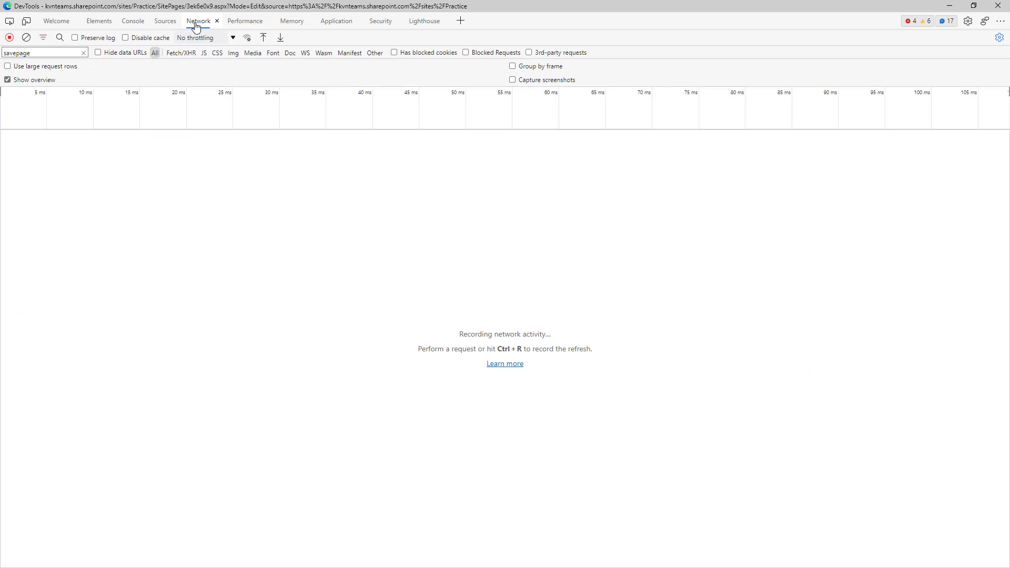
double_click(40, 53)
Step: Name the news post "sample news", enter "sample new body" as its text, and publish it
key("alt+Tab")
type("sample ")
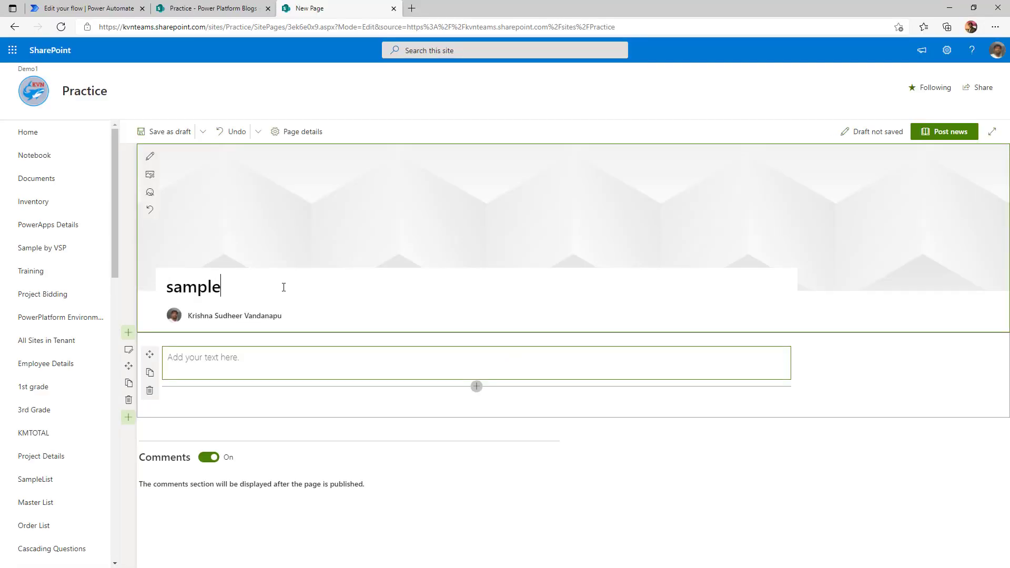
type("news")
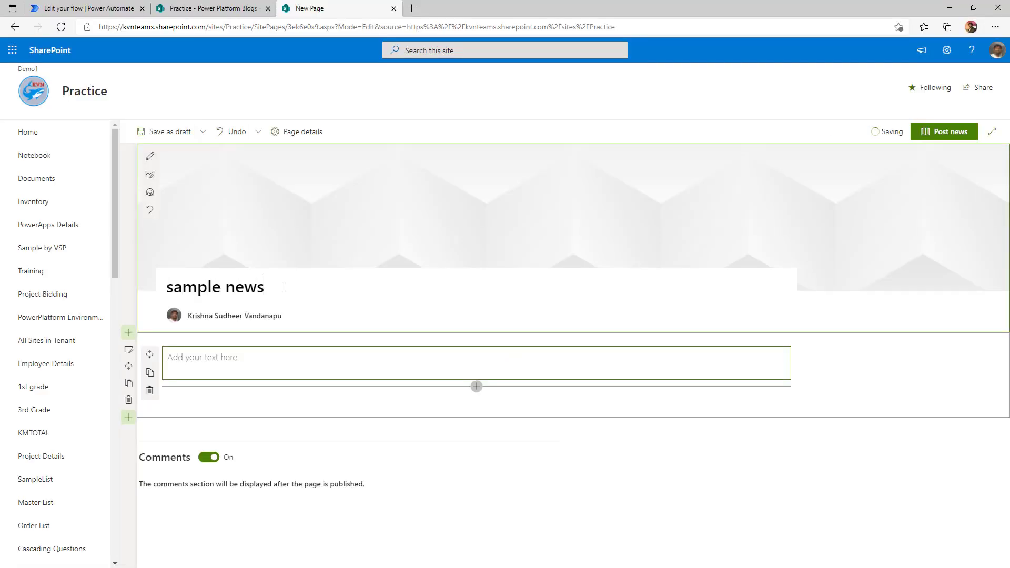
left_click(261, 362)
type("sample new")
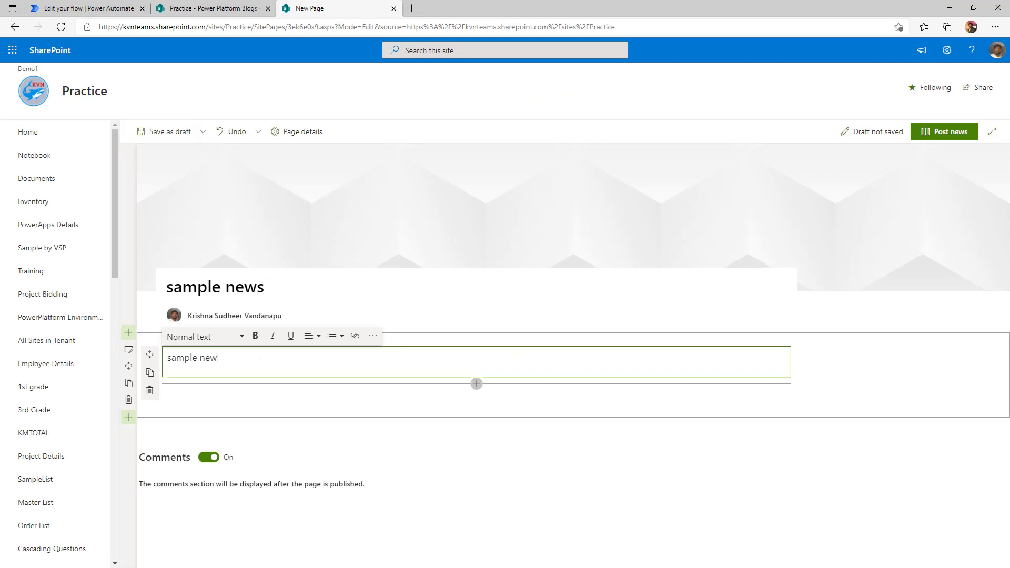
type(" body")
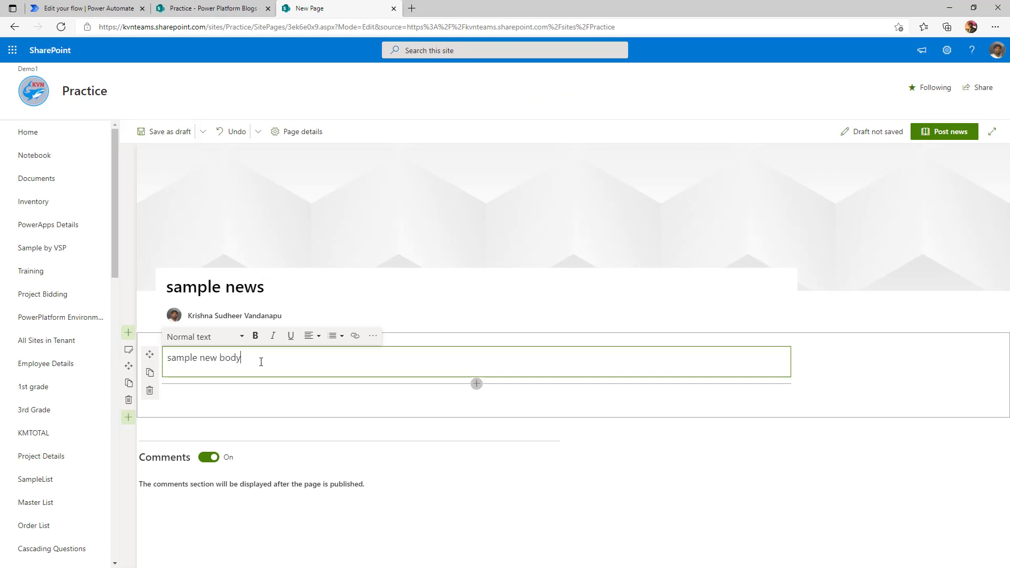
left_click(950, 139)
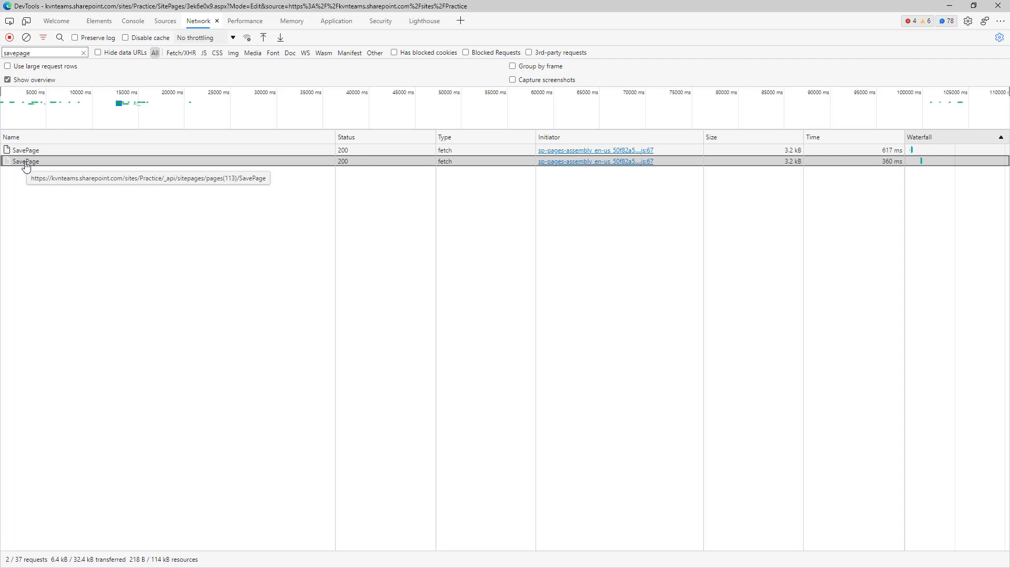
Step: Examine the latest SavePage request's URL, headers and request payload in source form
left_click(25, 163)
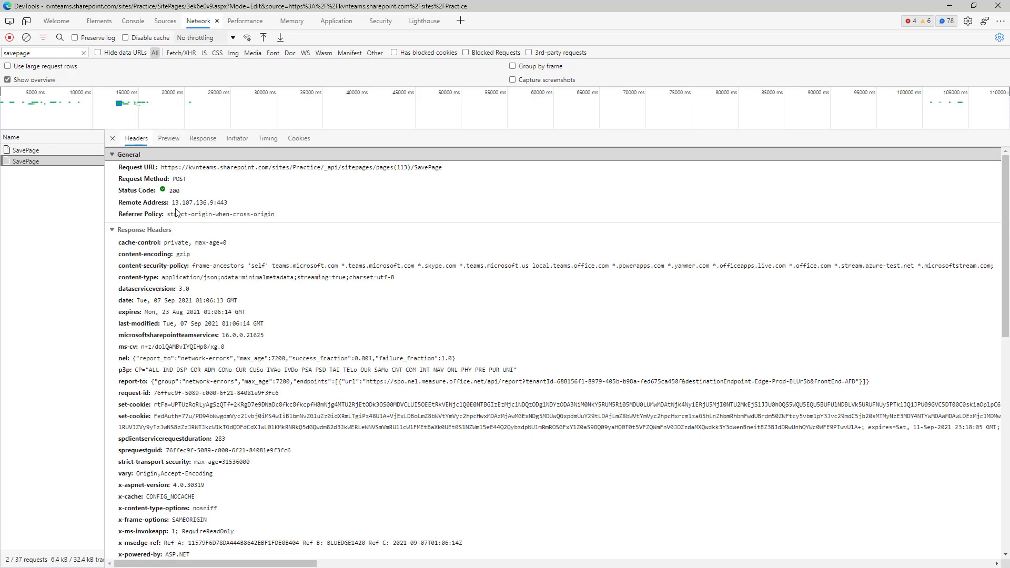
scroll(312, 401, "down", 15)
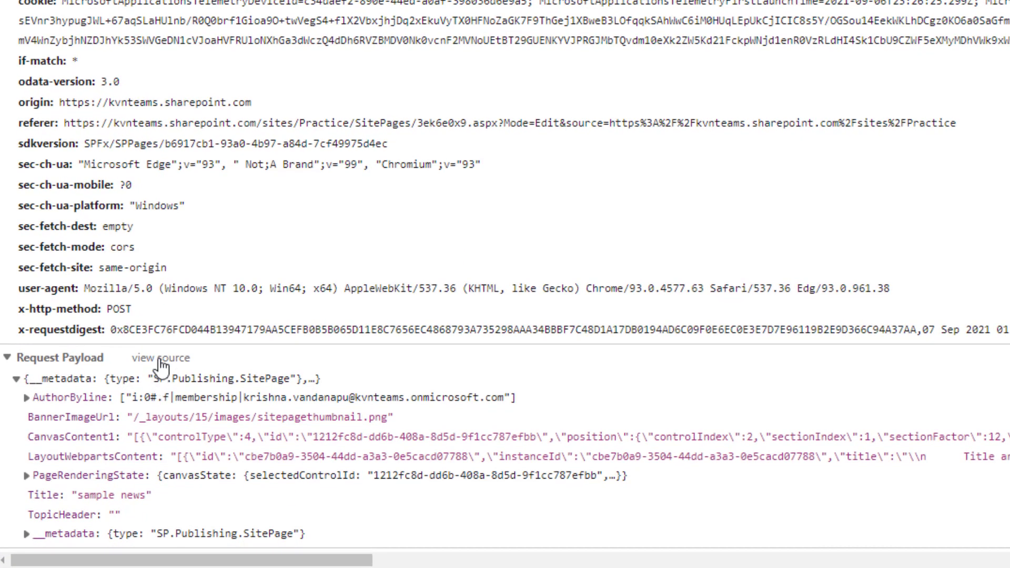
left_click(160, 359)
scroll(561, 405, "down", 3)
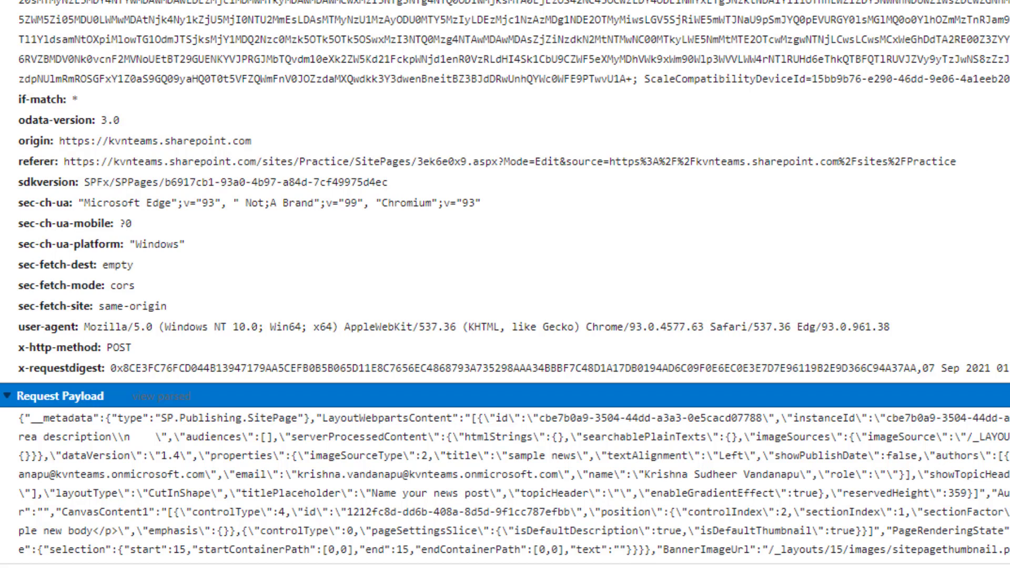
left_click(166, 435)
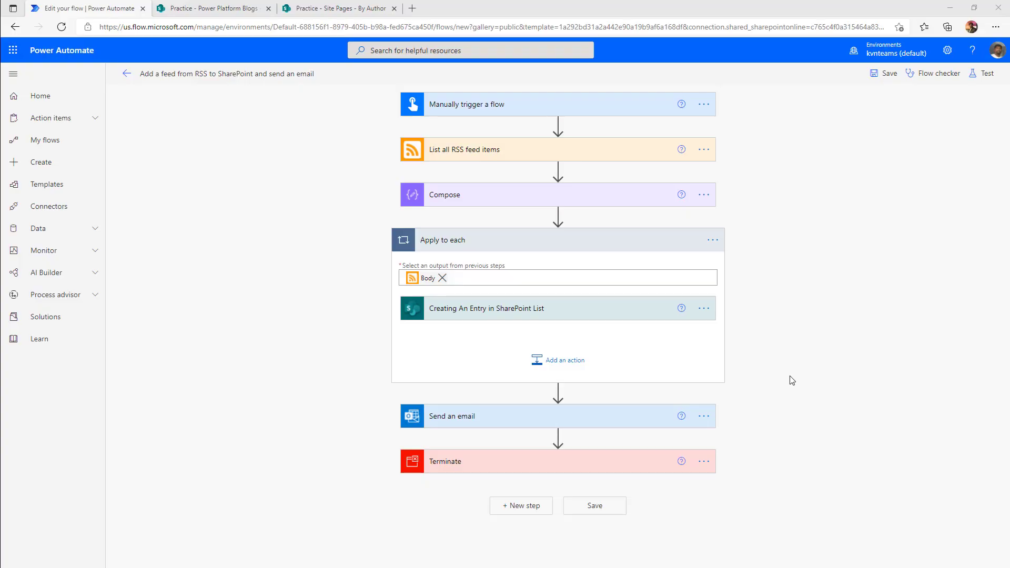
Step: Add a Scope after the SharePoint entry action inside Apply to each and rename it "Creating a new News in SPO"
left_click(559, 367)
type("s")
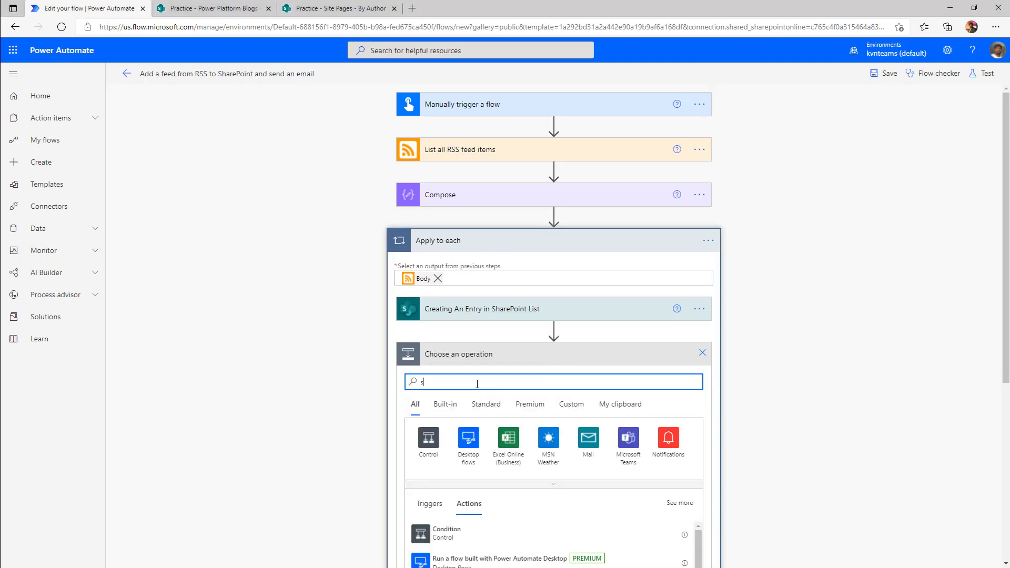
type("cope")
scroll(460, 456, "down", 3)
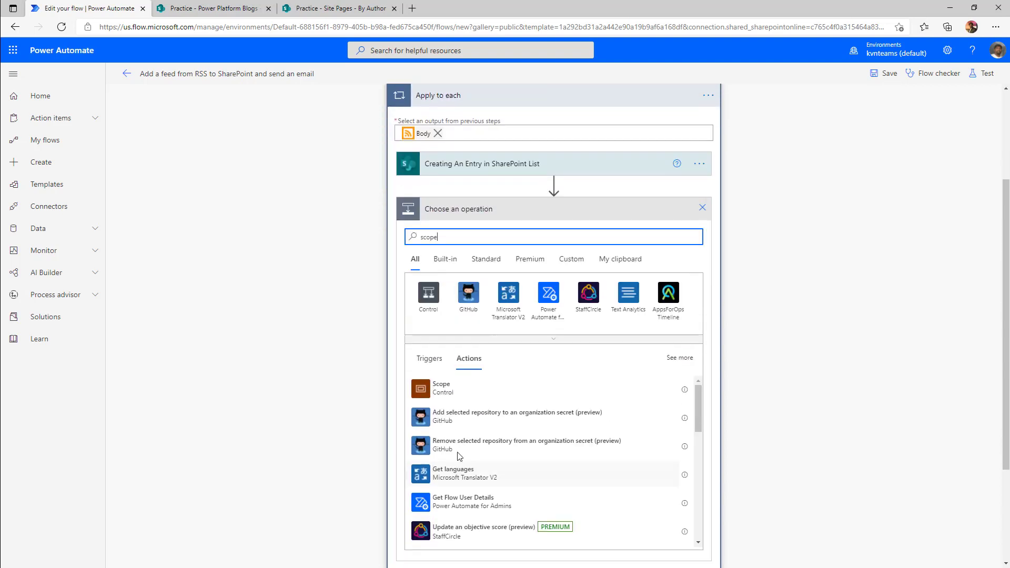
left_click(446, 395)
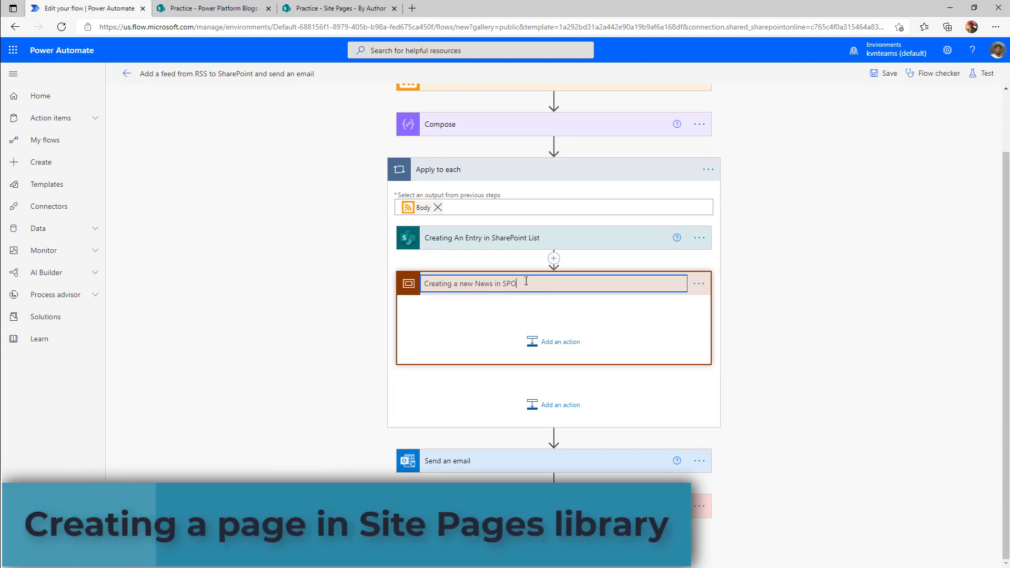
left_click(785, 331)
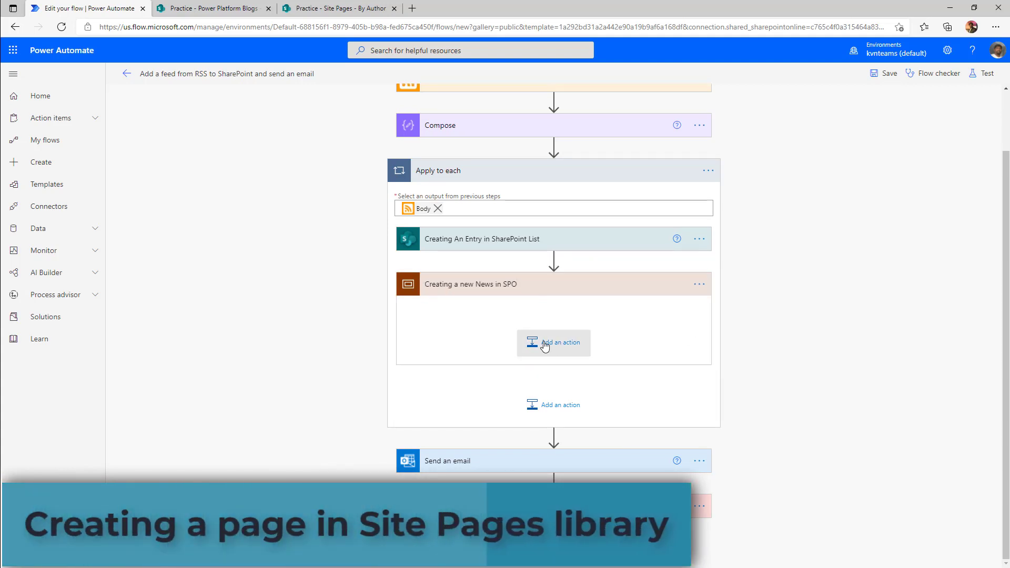
Step: Add a Send an HTTP request to SharePoint action inside the "Creating a new News in SPO" scope
left_click(545, 344)
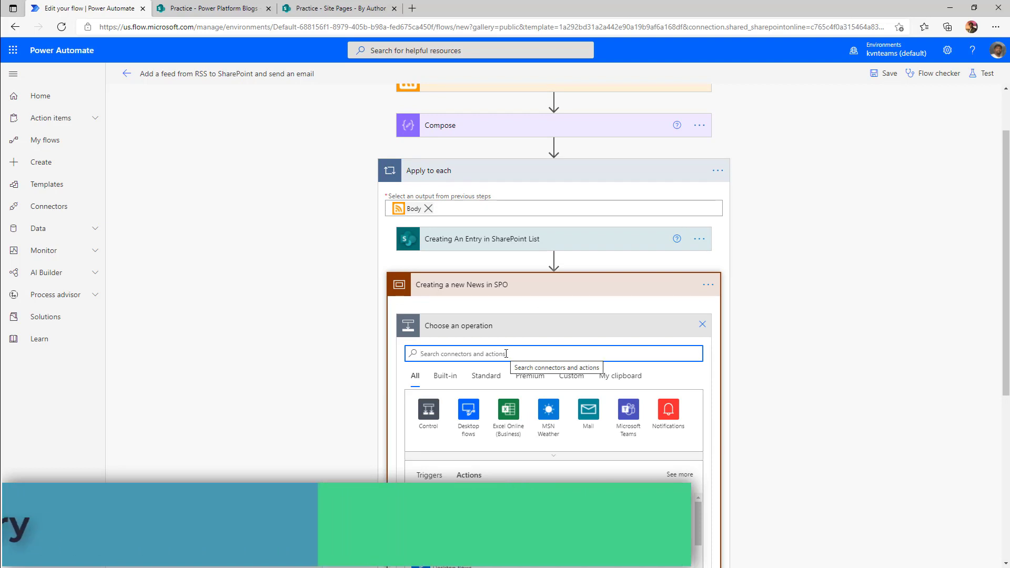
type("sharepoint")
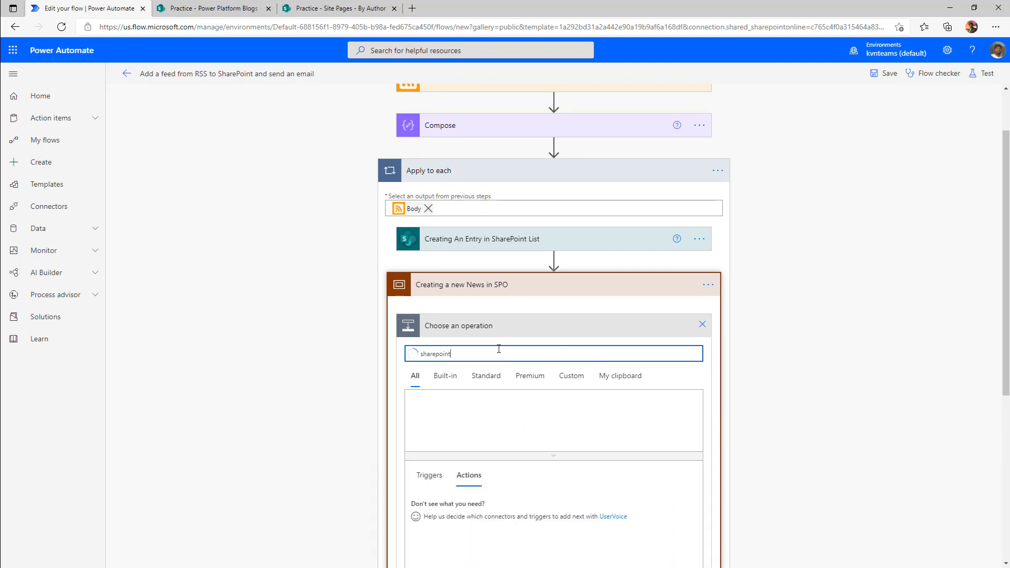
scroll(816, 394, "down", 3)
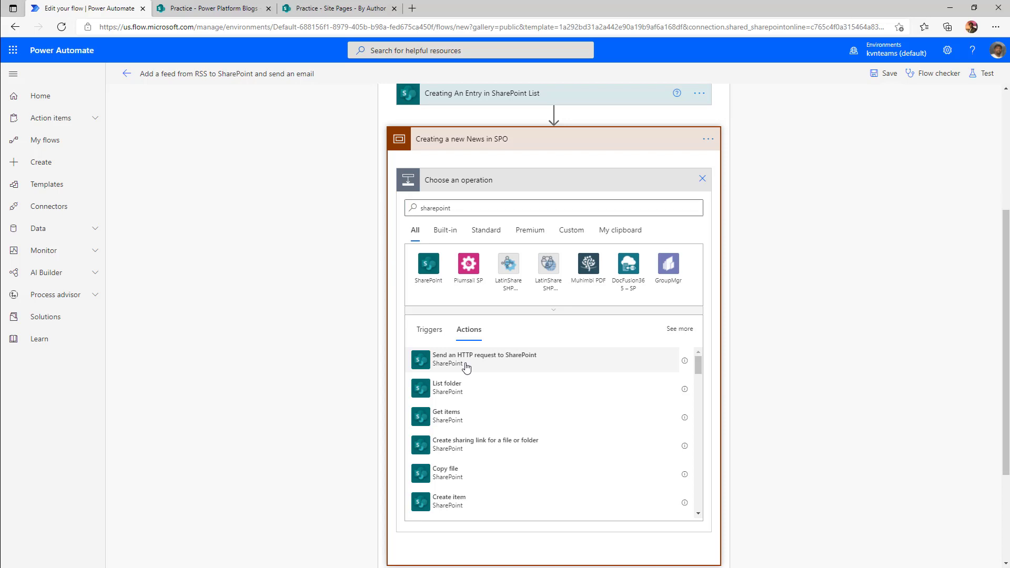
left_click(467, 367)
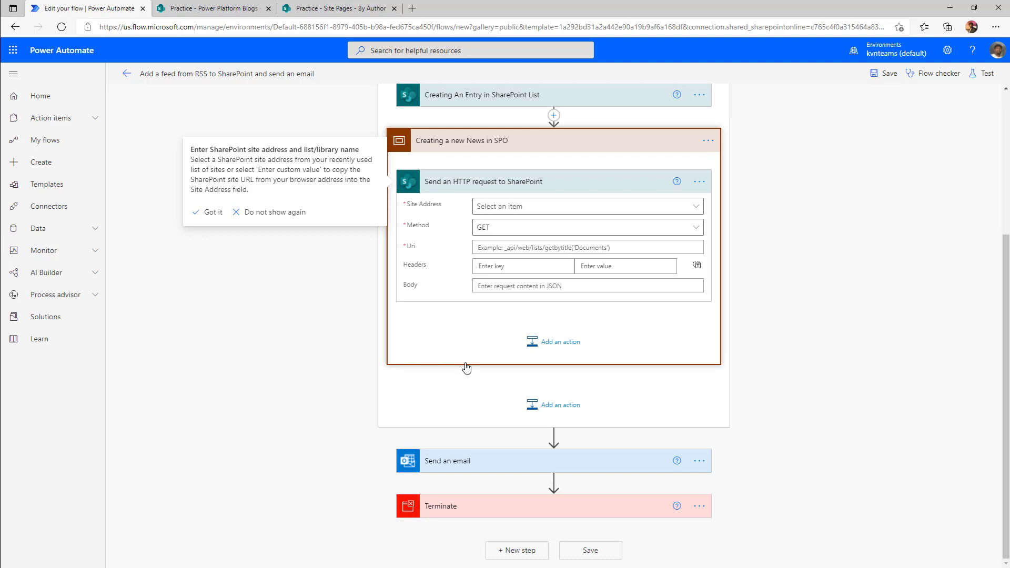
Step: Set the HTTP request's site address to the Practice site and its method to POST
left_click(526, 206)
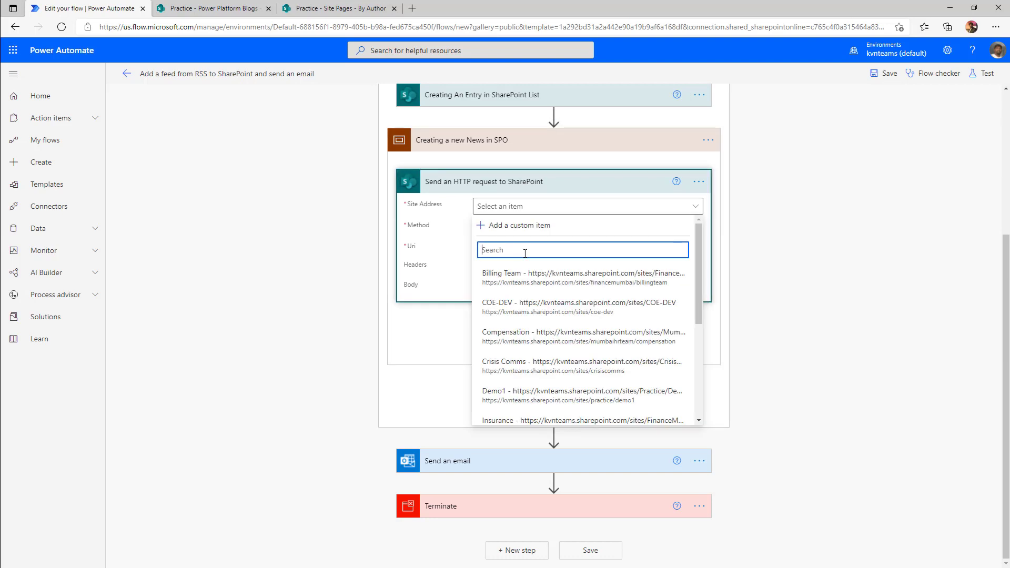
type("pr")
left_click(513, 310)
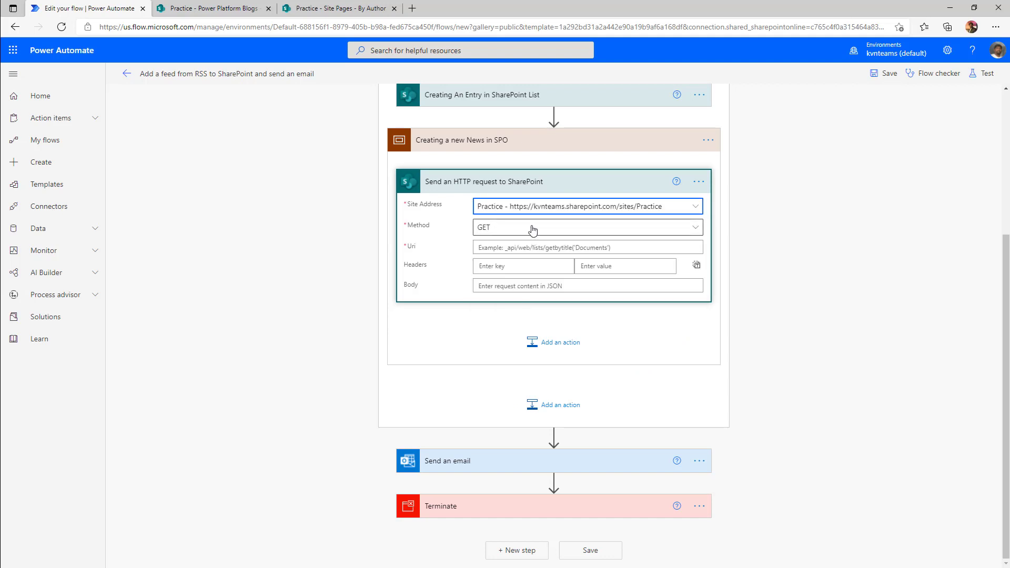
left_click(533, 231)
left_click(500, 354)
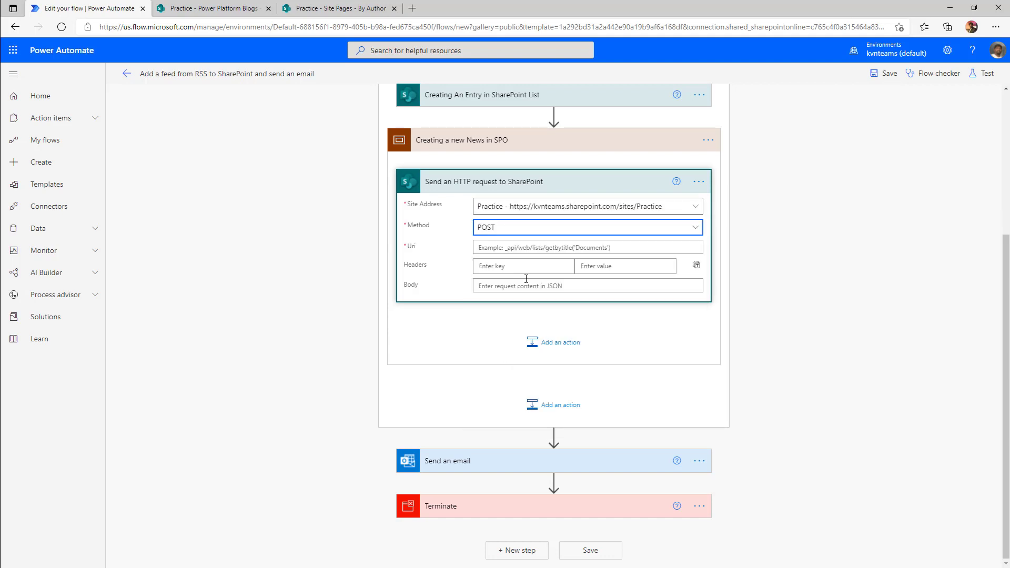
Step: Set the Uri to /_api/web/getfilebyserverrelativeurl('/sites/Practice/SitePages/PowerPlatform-News-Template.aspx')/copyto(strnewurl='/sites/Practice/SitePages/items('Apply_to_each')['title'].aspx',bOverwrite=true)
left_click(500, 248)
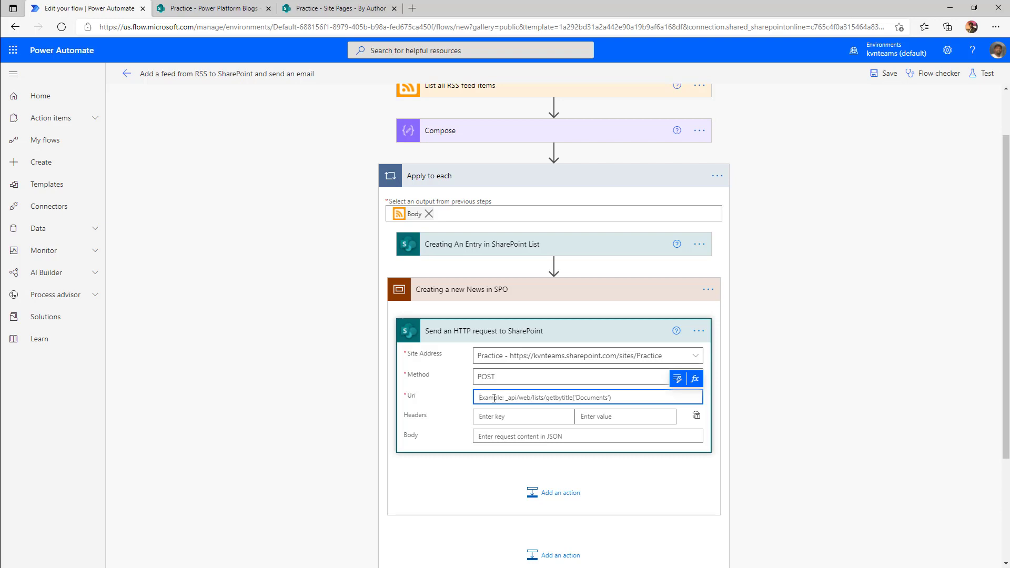
type("/_api/web/getfilebyserverrelativeurl('/sites/Practice/SitePages/PowerPlatform-News-Template.aspx')/copyto(strnewurl='/sites/Practice/SitePages/items('Apply_to_each')['title'].aspx',bOverwrite=true)")
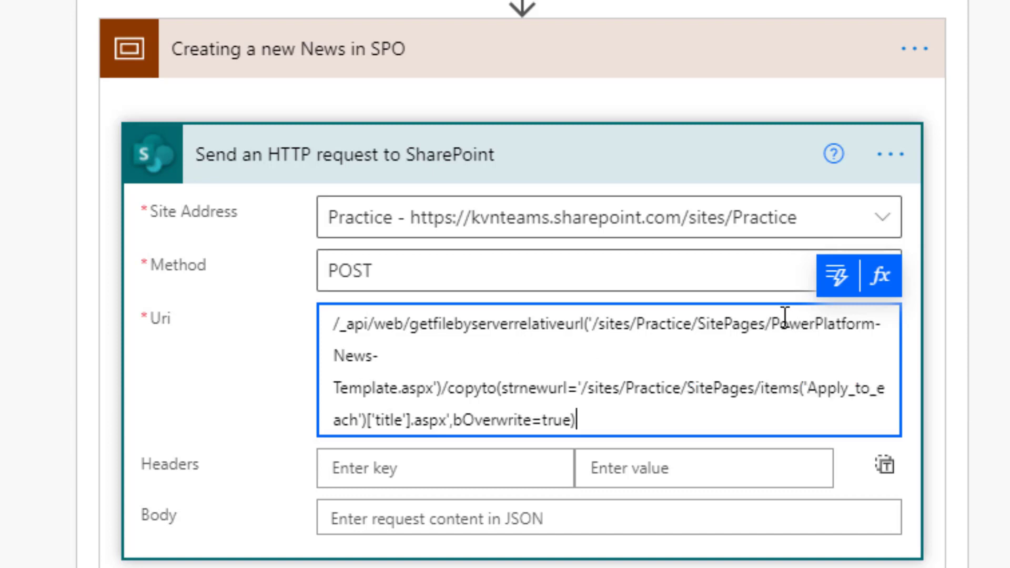
left_click(773, 326)
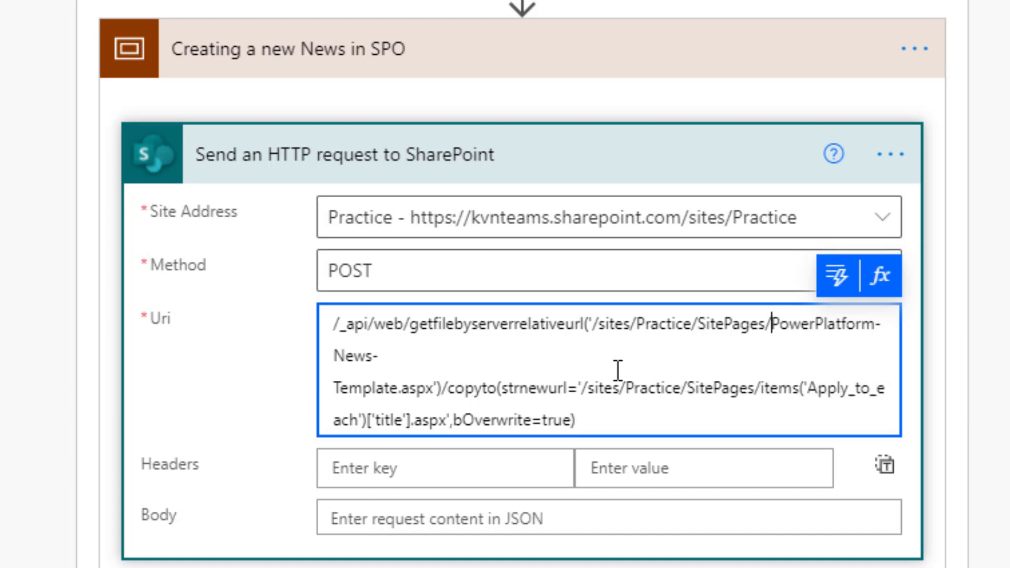
left_click(434, 387, "shift")
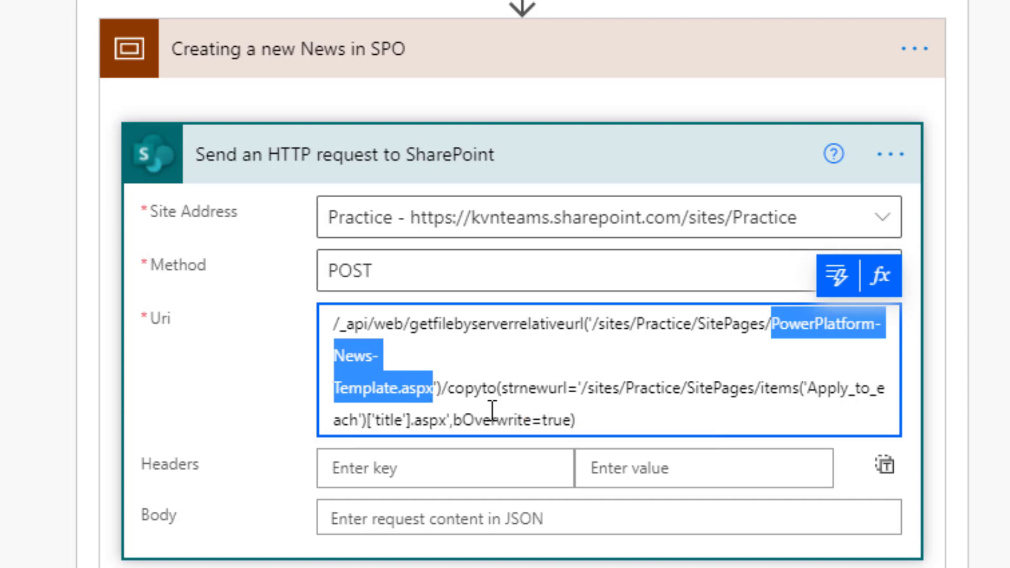
left_click(497, 388)
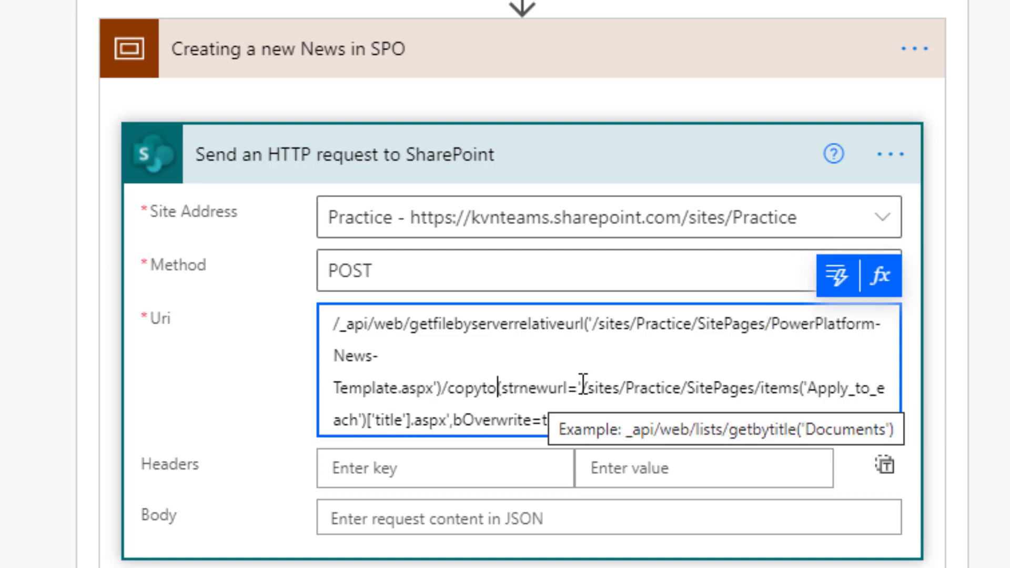
left_click_drag(583, 385, 446, 420)
left_click(780, 392)
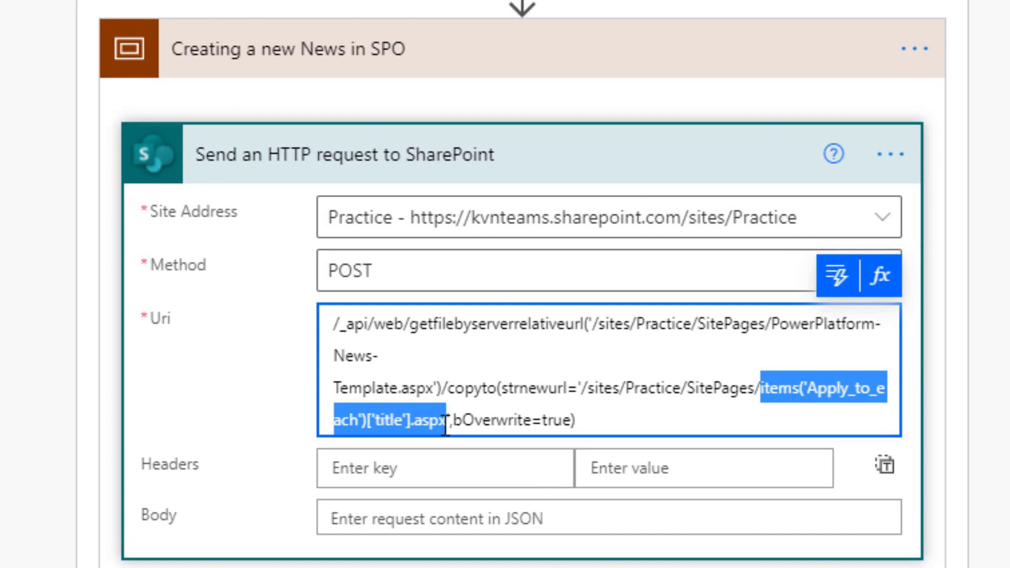
left_click_drag(454, 421, 571, 420)
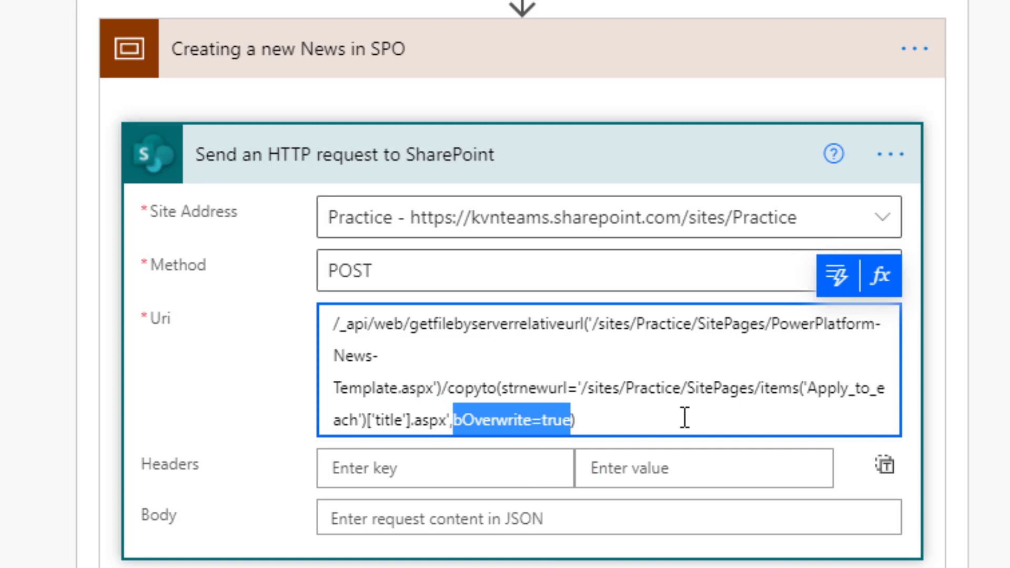
left_click(685, 418)
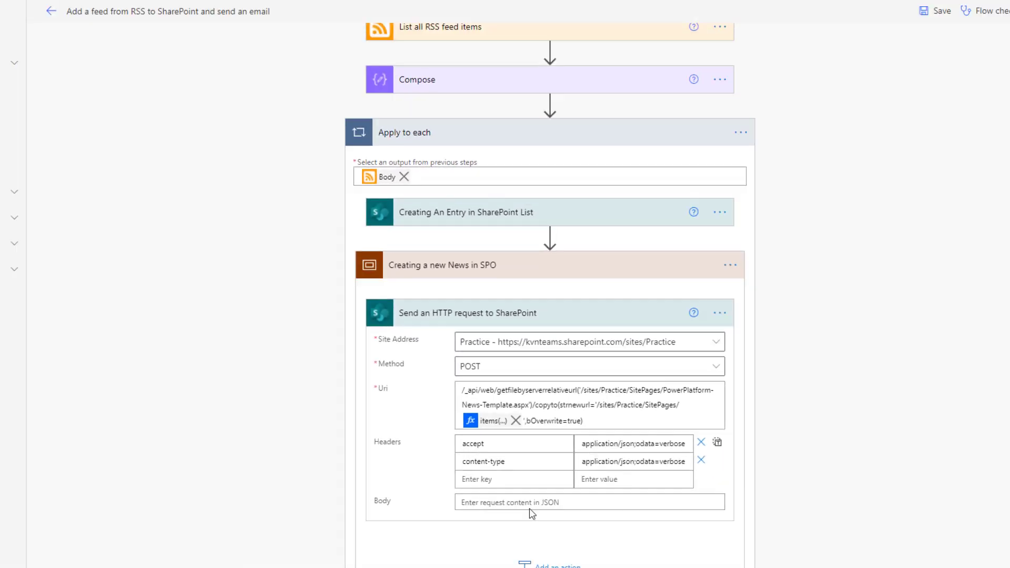
Step: Add a SharePoint Get file metadata action inside the "Creating a new News in SPO" scope and set its site address to the Practice site
scroll(828, 461, "down", 3)
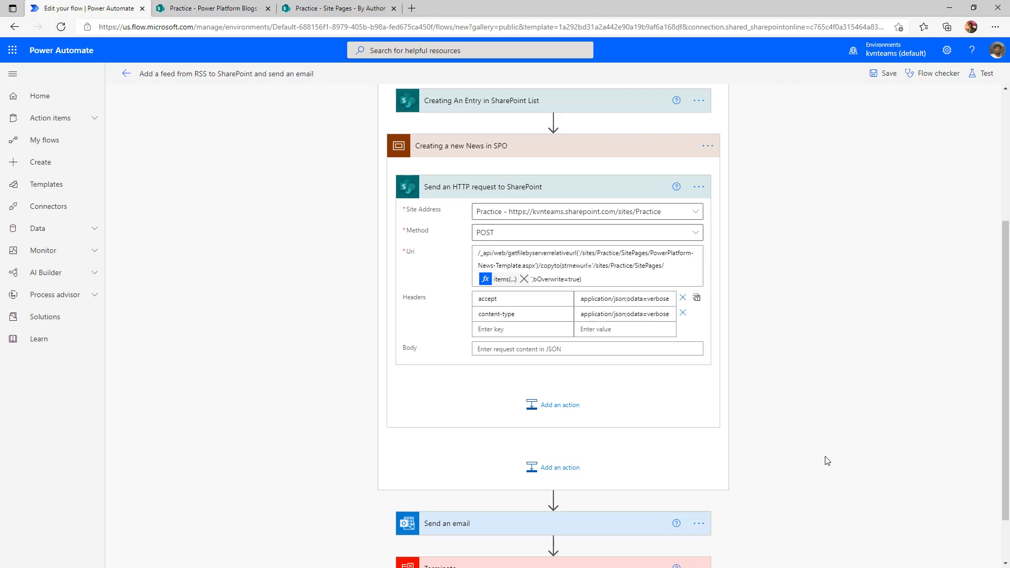
left_click(558, 405)
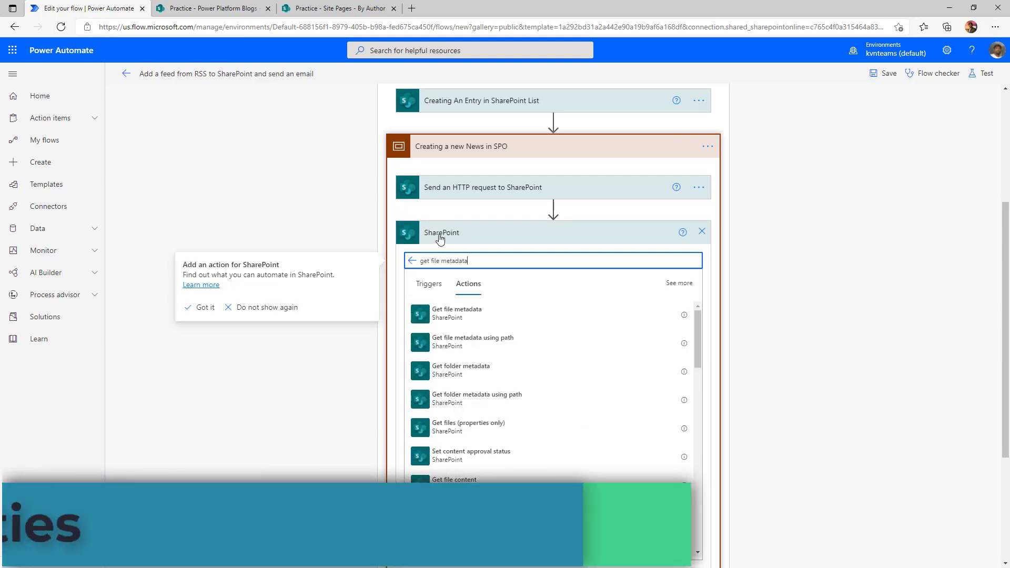
left_click(466, 316)
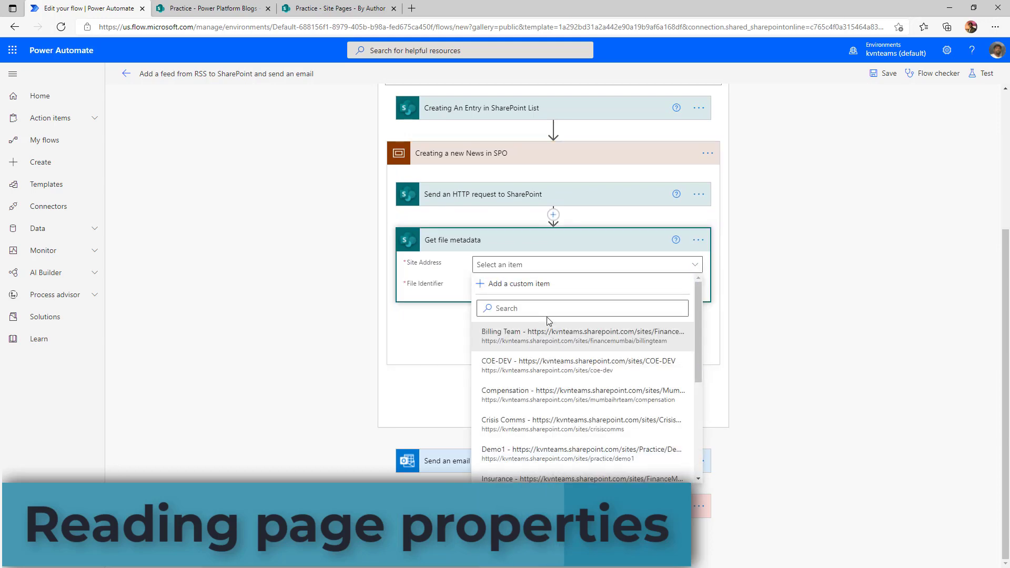
left_click(548, 313)
type("pra")
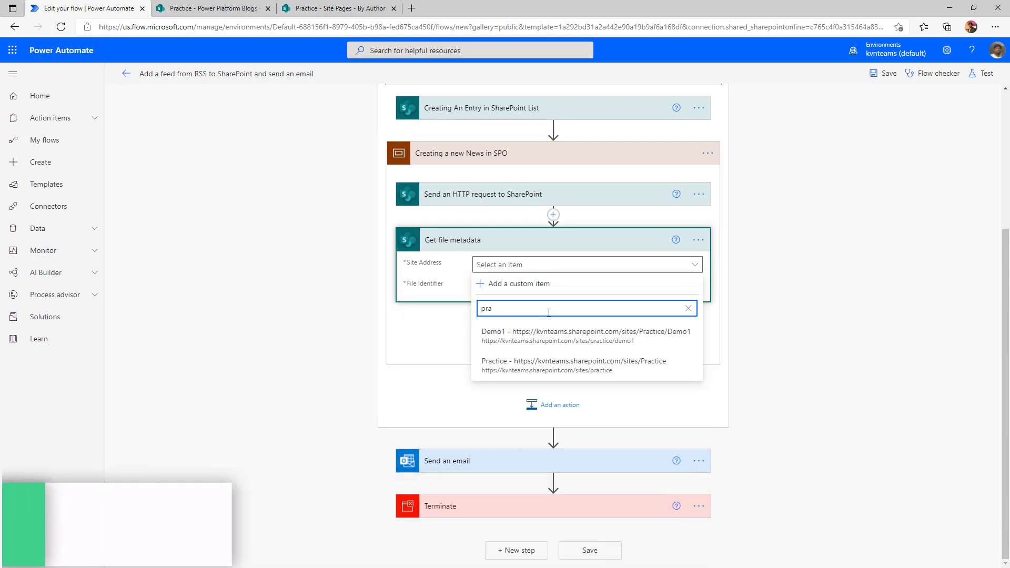
left_click(550, 363)
Step: Set the Get file metadata action's File Identifier to Sitepages%2f, followed by the RSS Feed title dynamic value and .aspx
left_click(542, 287)
type("Si")
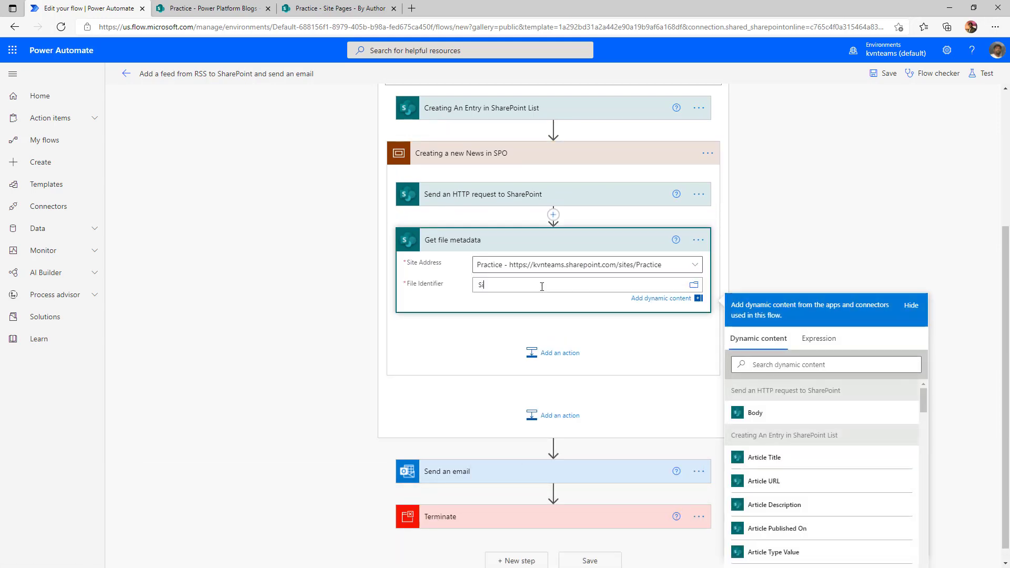
type("tepages%2f")
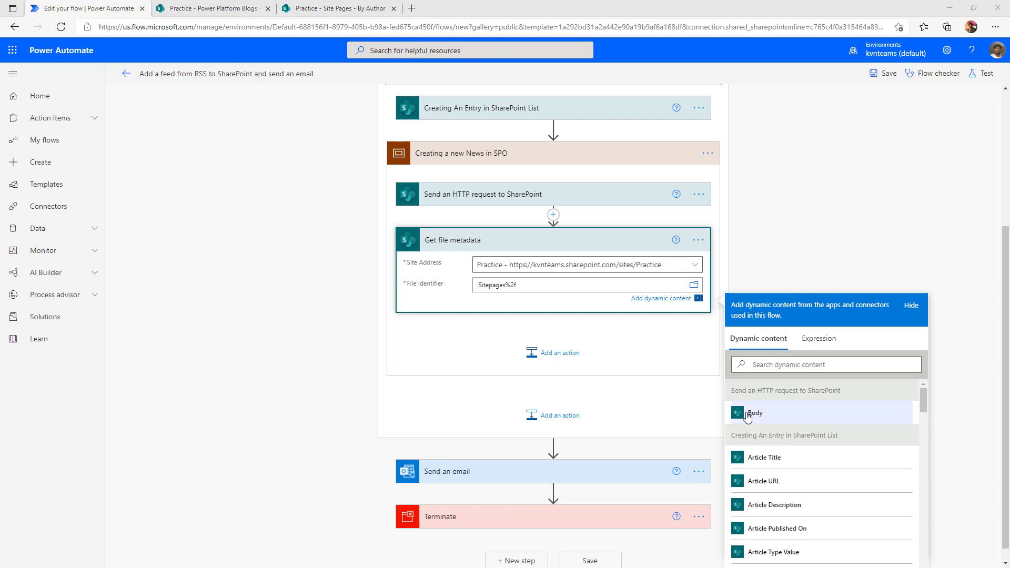
left_click(784, 365)
type("title")
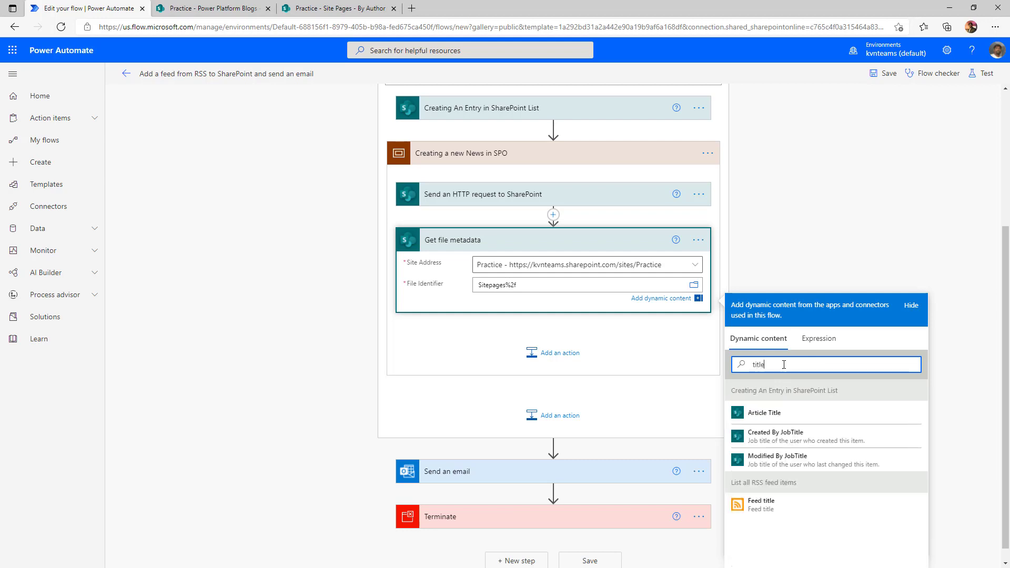
left_click(766, 505)
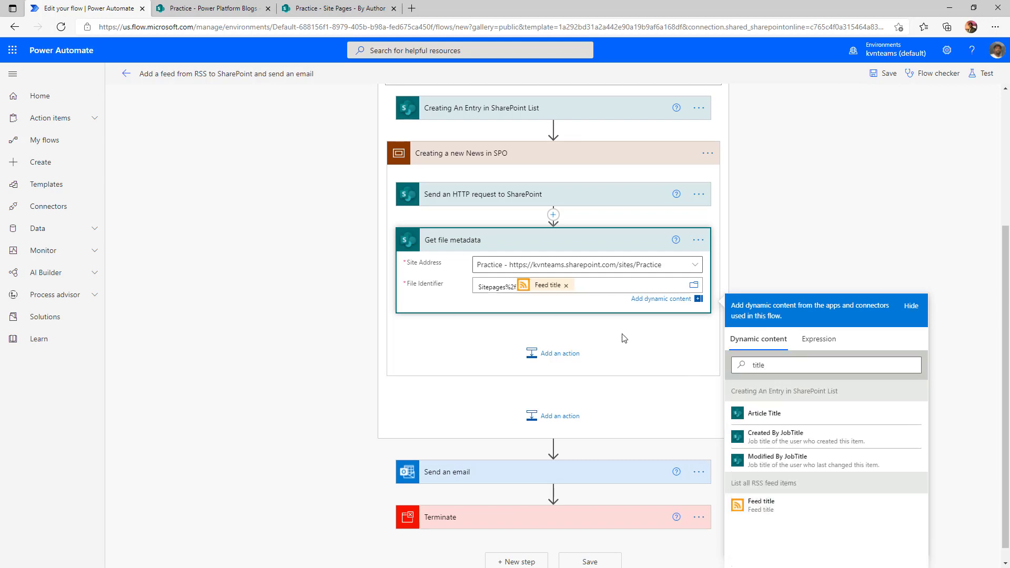
left_click(595, 284)
type(".aspx")
left_click(581, 316)
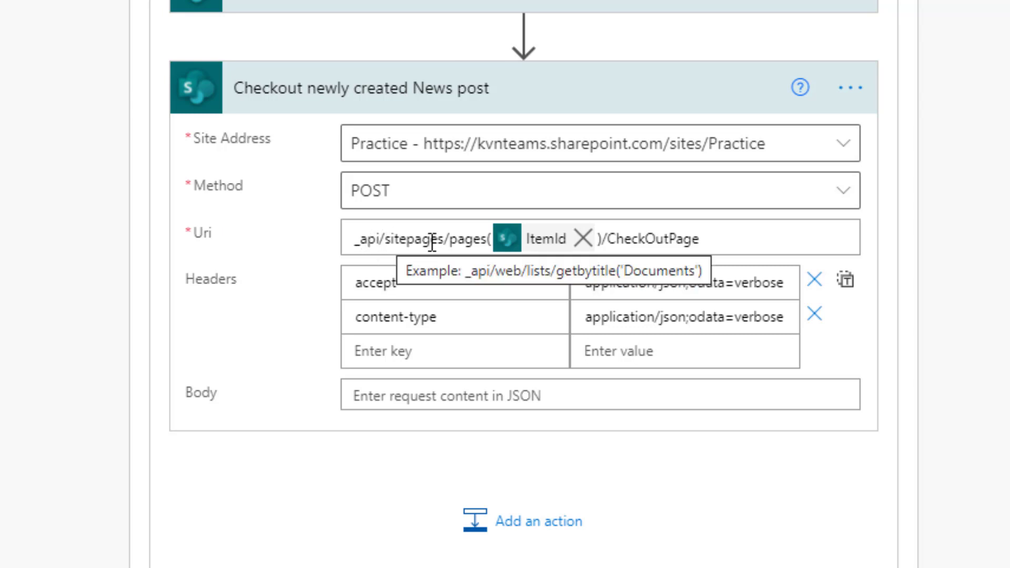
left_click(525, 243)
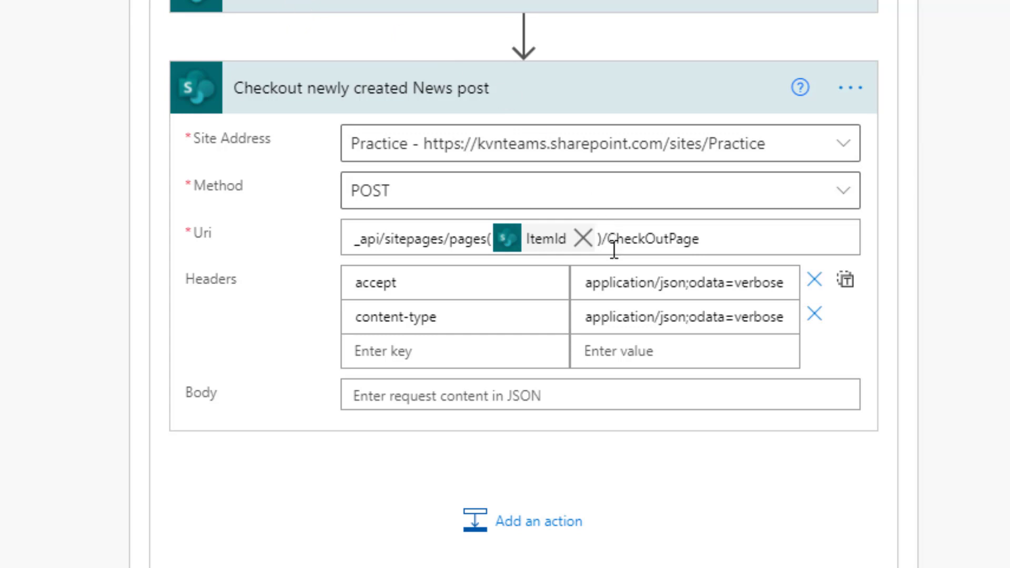
left_click_drag(608, 239, 723, 242)
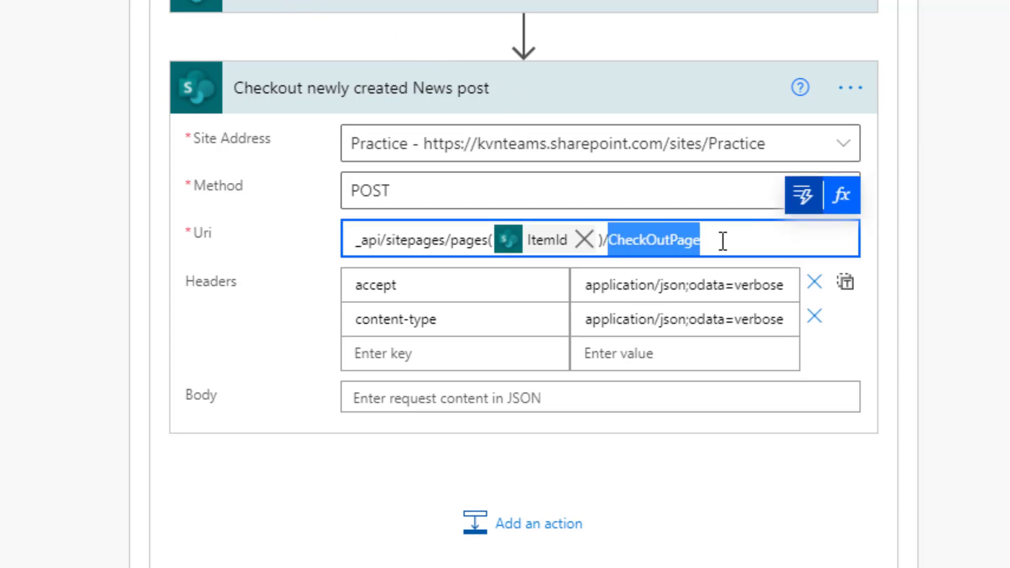
left_click(546, 246)
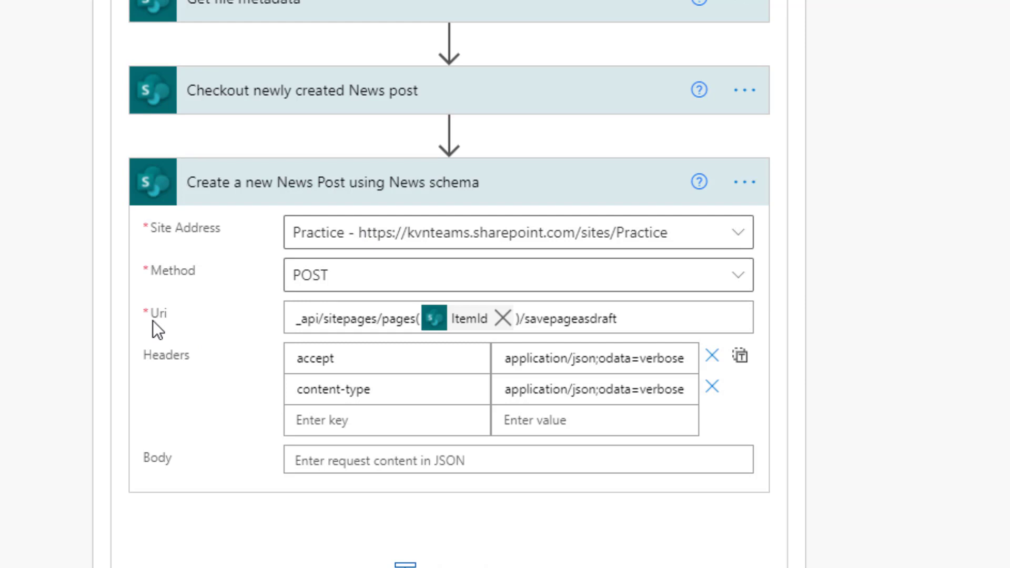
left_click_drag(526, 320, 906, 335)
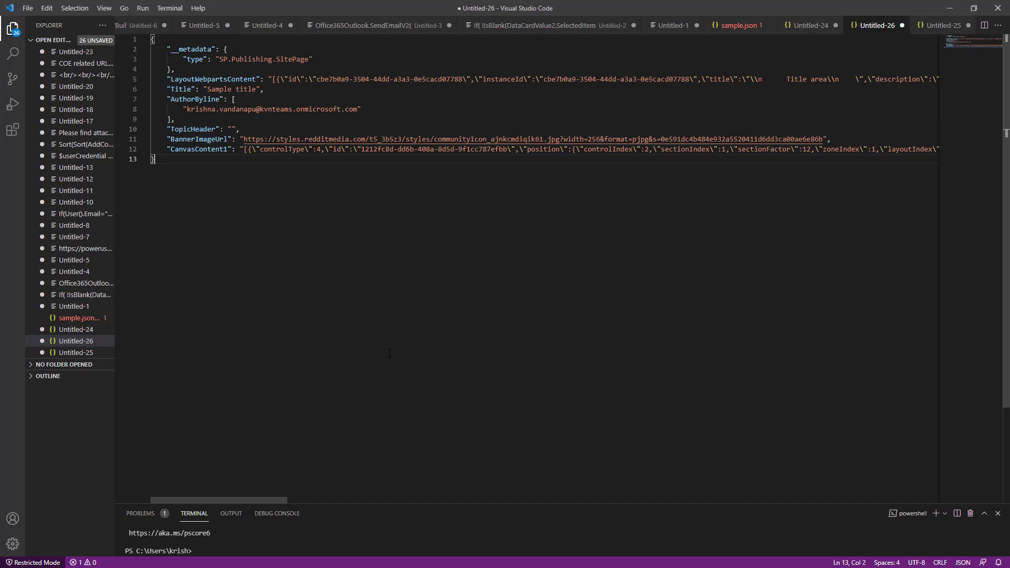
Step: Examine the Title, innerHTML and imageSource values of the news page JSON schema in Visual Studio Code
double_click(182, 89)
left_click(253, 210)
left_click_drag(167, 90, 195, 89)
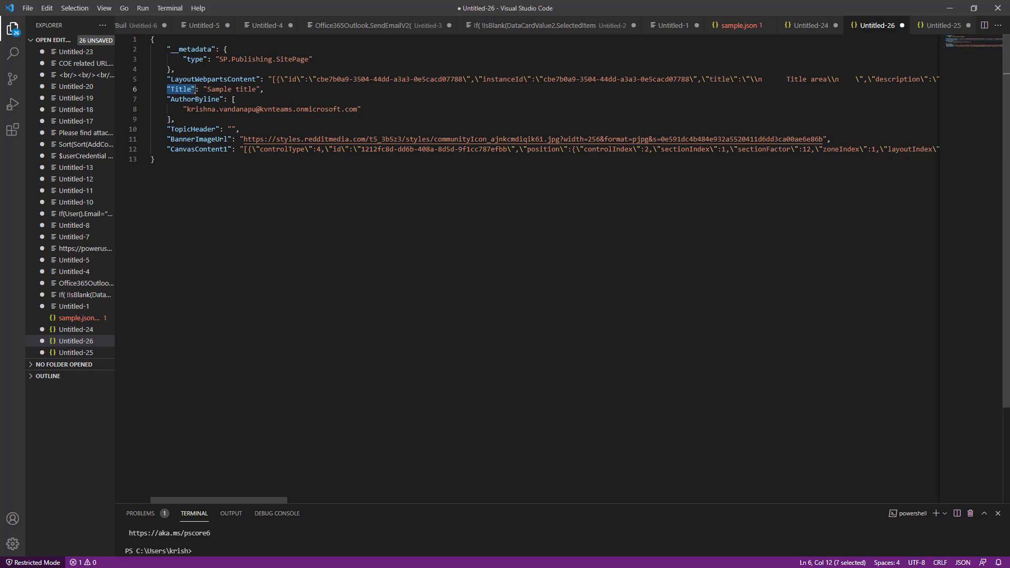
left_click_drag(204, 90, 261, 90)
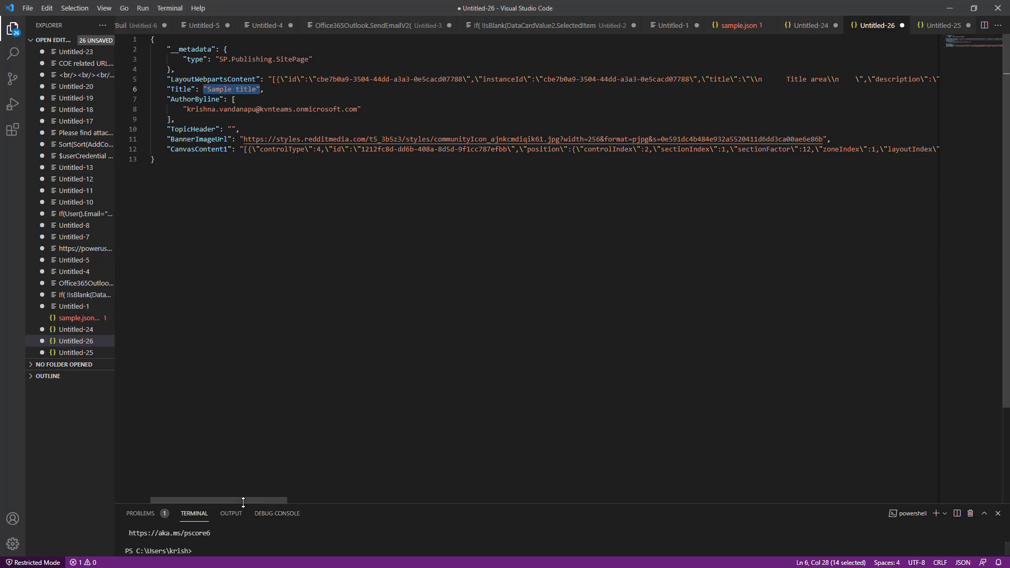
left_click_drag(231, 500, 367, 495)
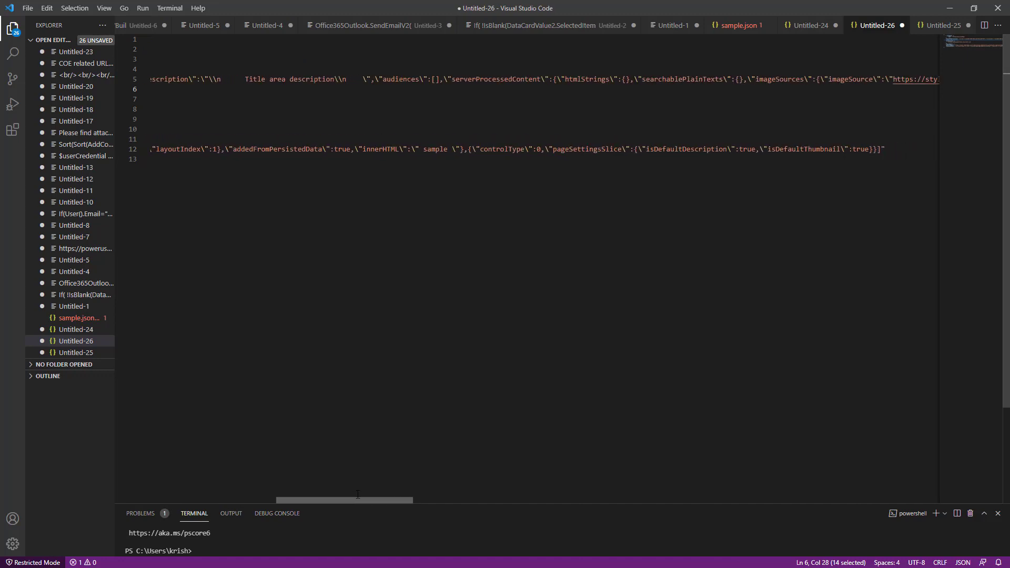
double_click(402, 149)
scroll(408, 163, "right", 3)
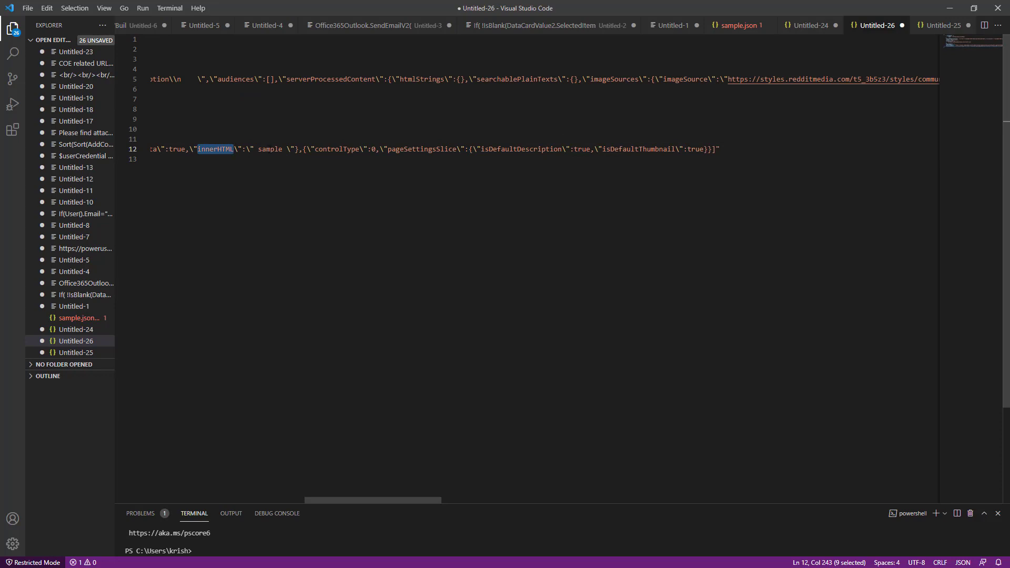
double_click(270, 149)
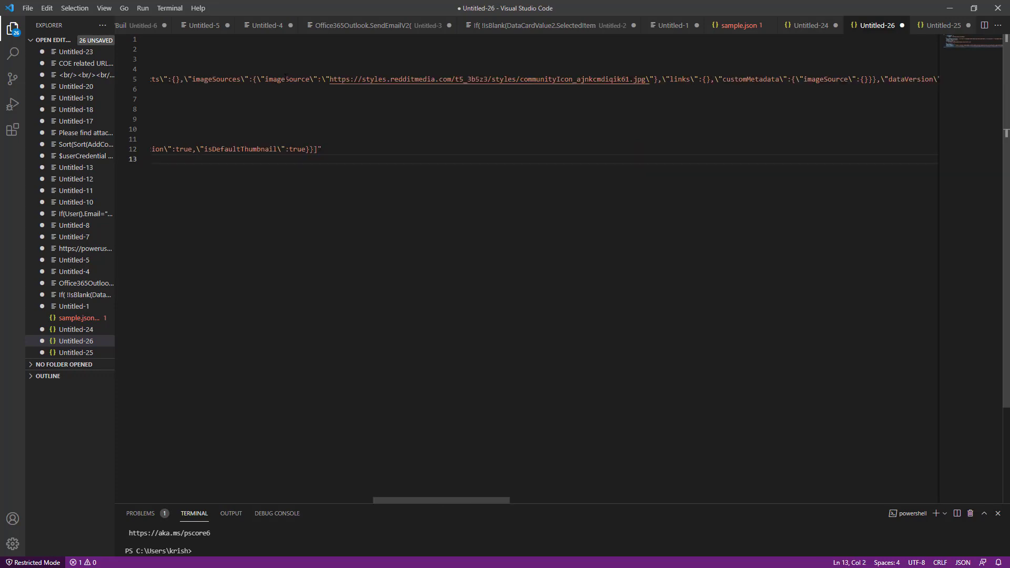
left_click(285, 79)
left_click(643, 80, "shift")
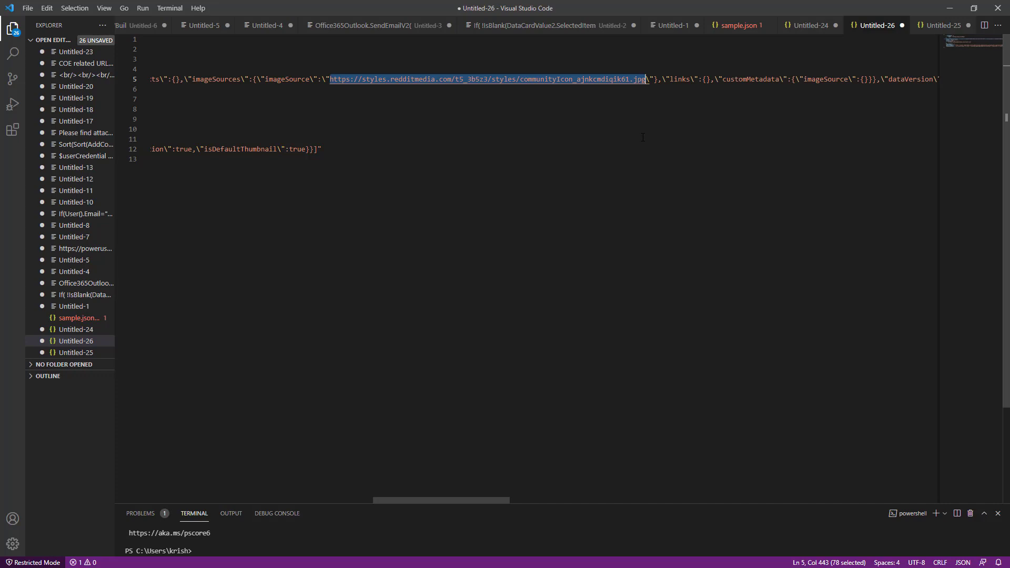
left_click(642, 138)
Step: Copy the entire JSON schema into the Body of the "Create a new News Post using News schema" request in Power Automate
key("Home")
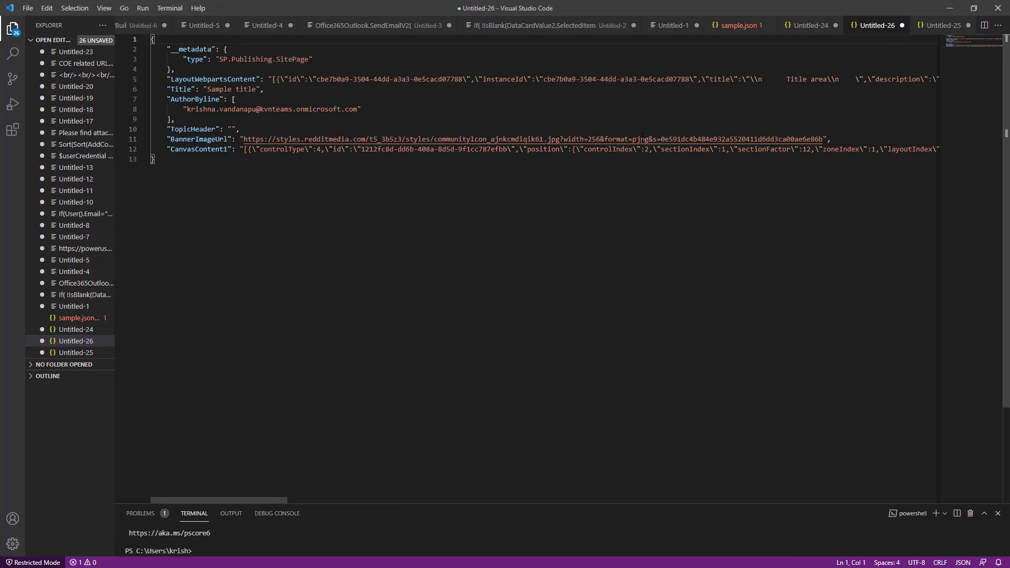
key("ctrl+a")
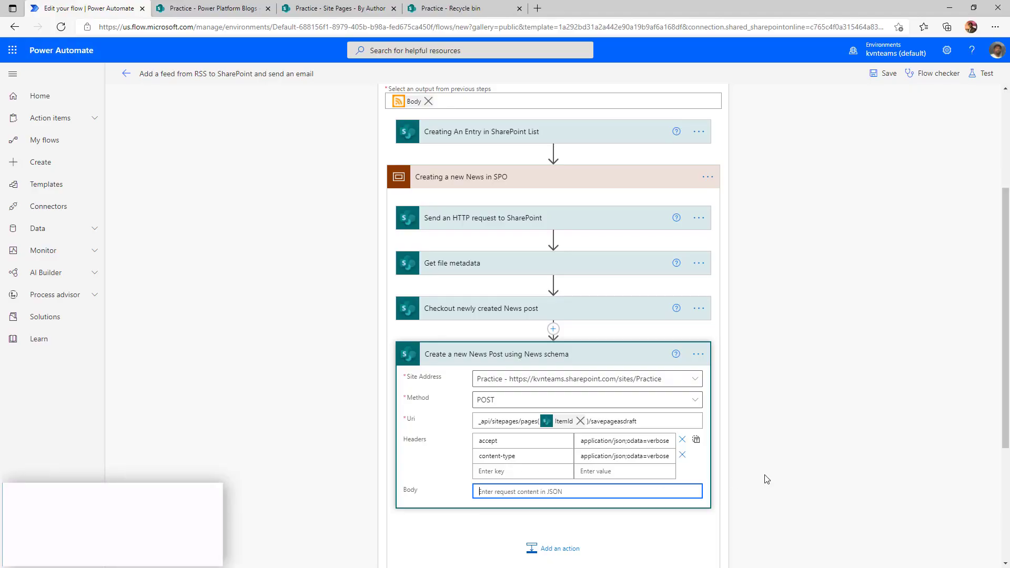
key("ctrl+v")
Step: Replace the "Sample title" text in the Body's Title property with the expression items('Apply_to_each')['title']
scroll(754, 443, "down", 7)
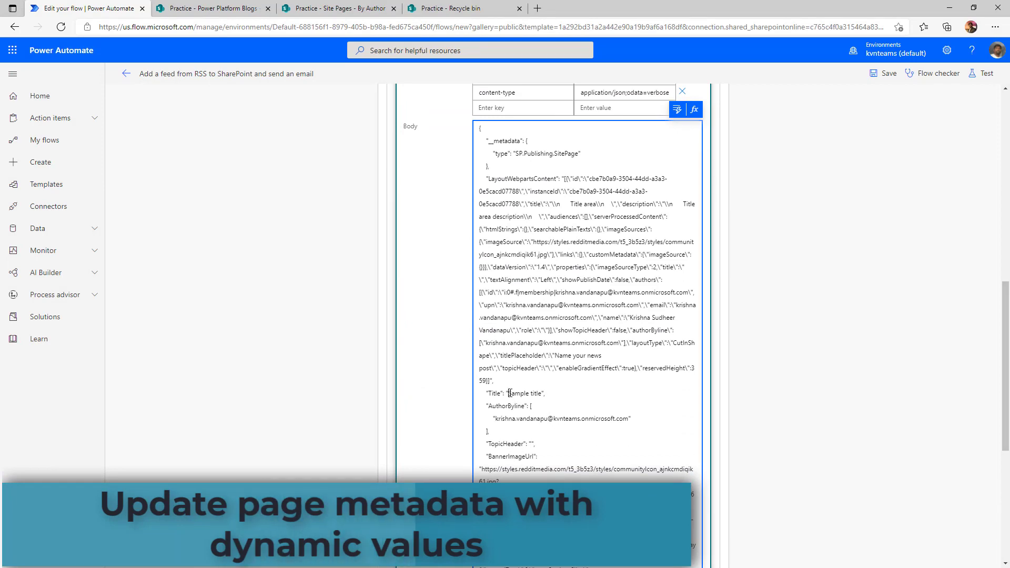
left_click_drag(463, 367, 424, 367)
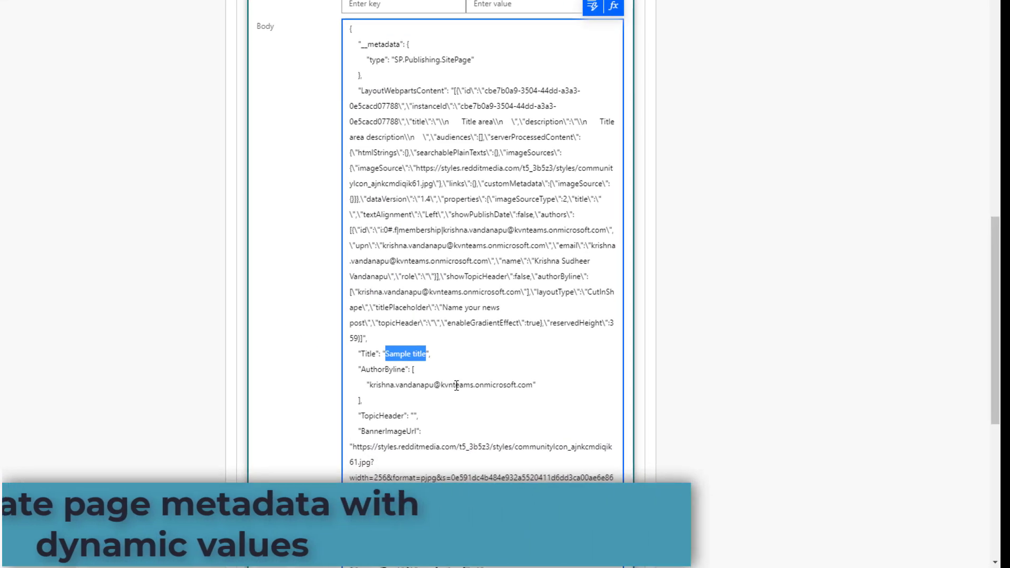
key("BackSpace")
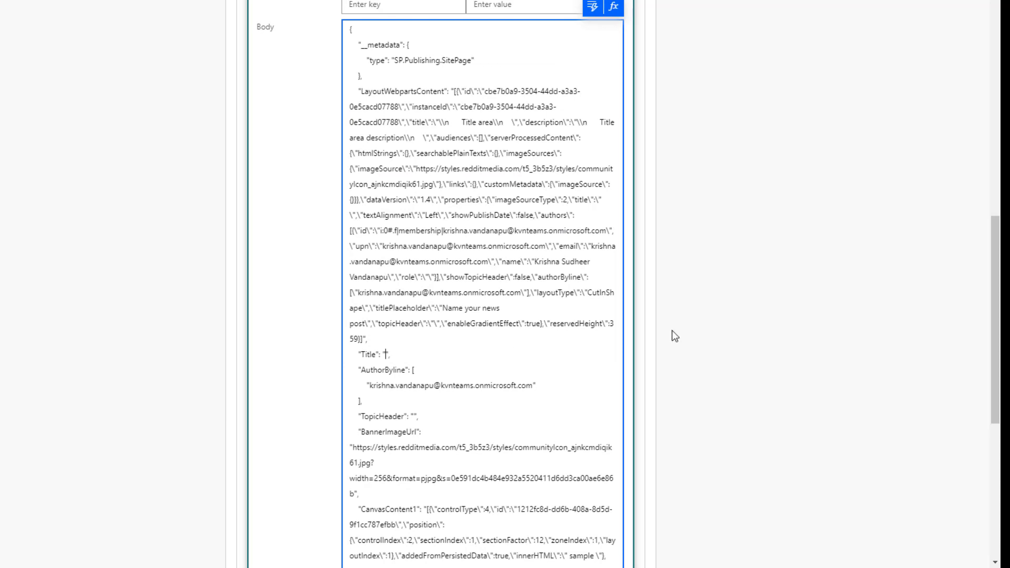
left_click(614, 7)
left_click(303, 193)
type("title")
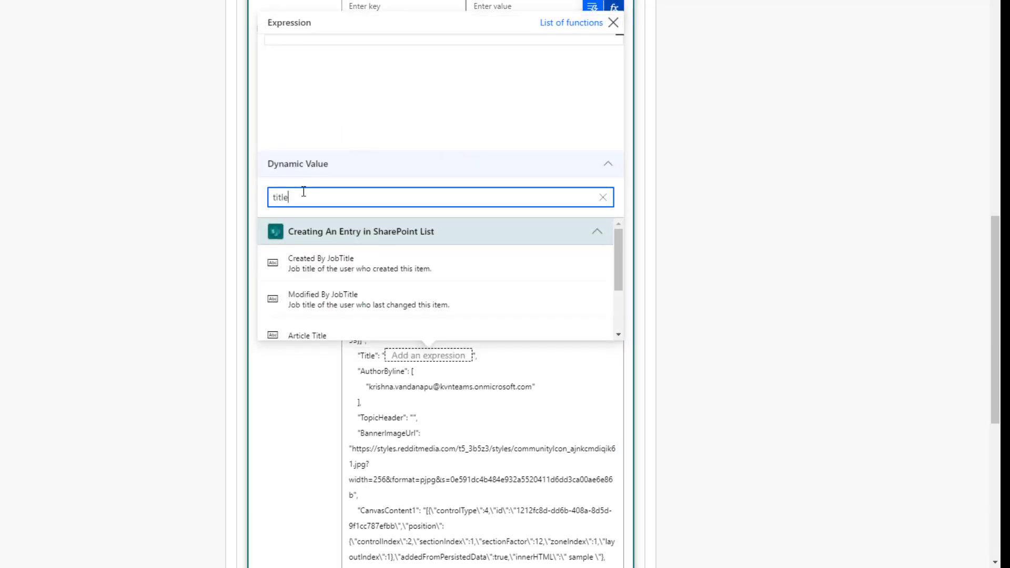
left_click(597, 232)
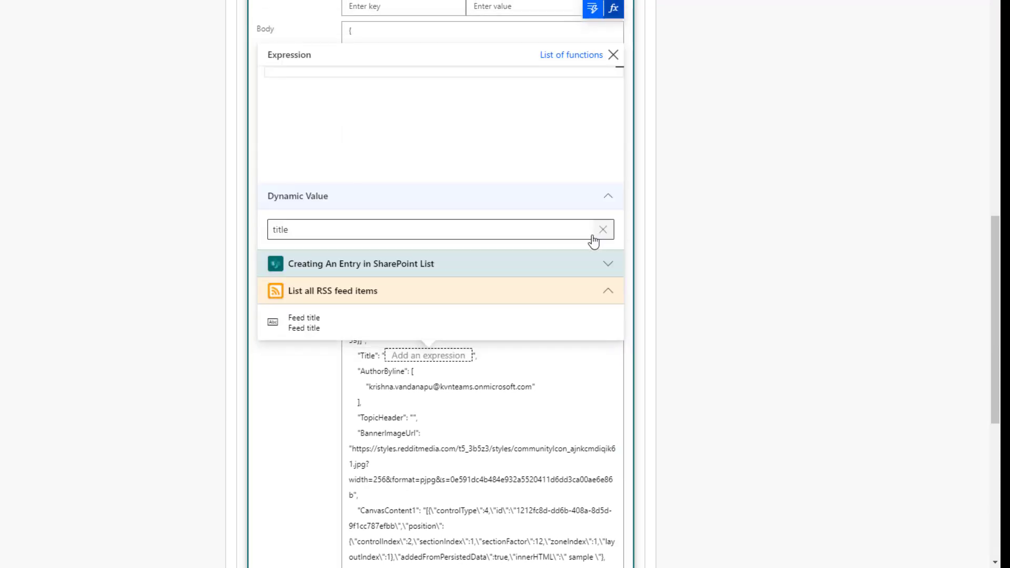
left_click(317, 329)
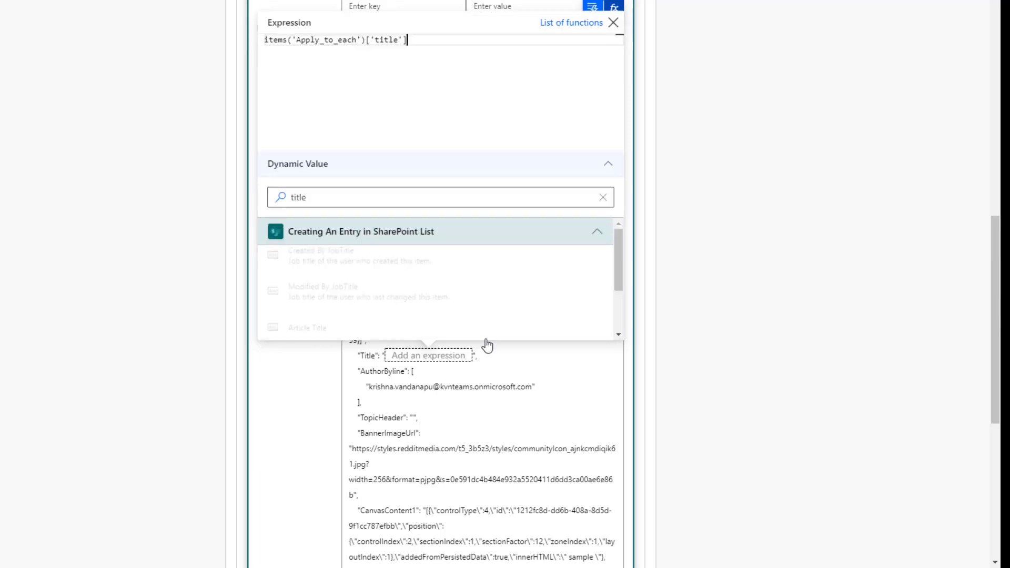
left_click(715, 360)
Step: Replace the sample innerHTML text in CanvasContent1 with the expression items('Apply_to_each')?['summary'], followed by a "Read Complete Article:" link built from item expressions
scroll(713, 355, "down", 3)
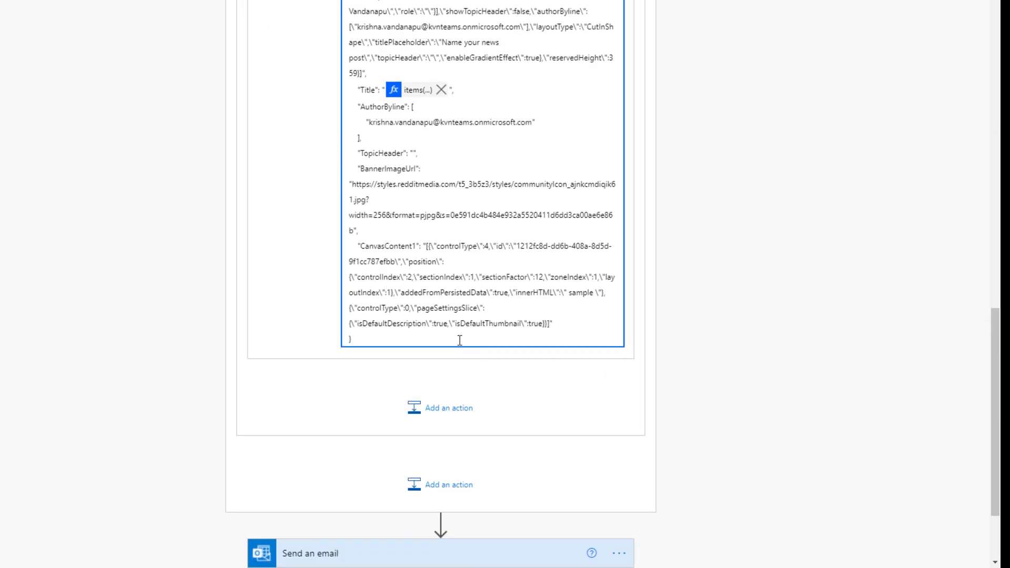
double_click(579, 293)
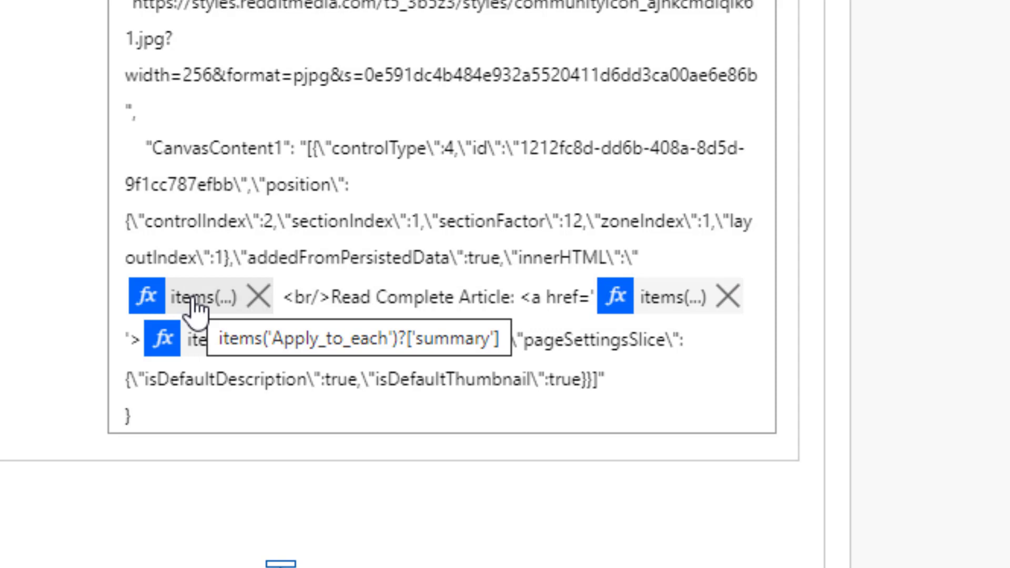
left_click(660, 308)
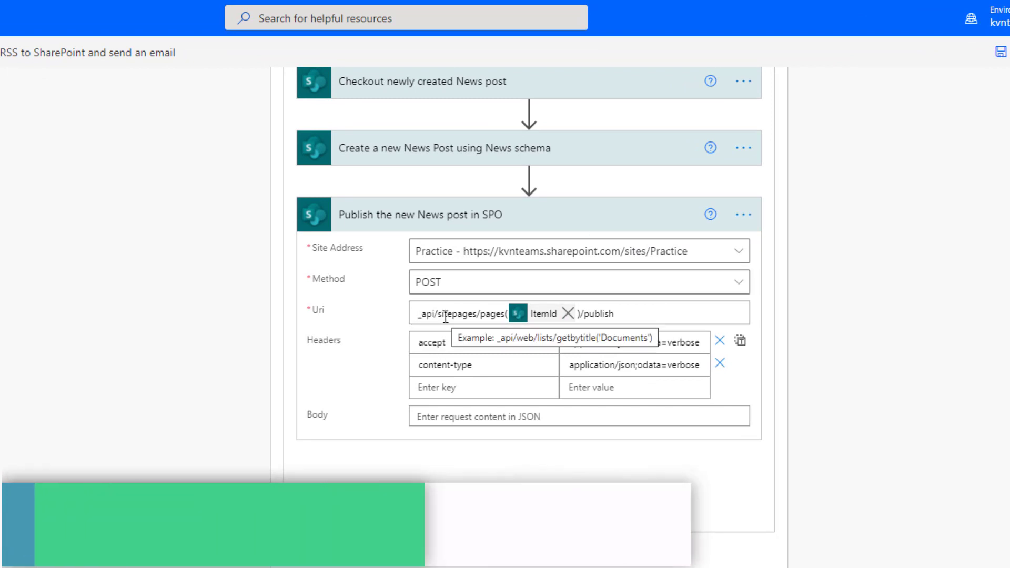
double_click(595, 315)
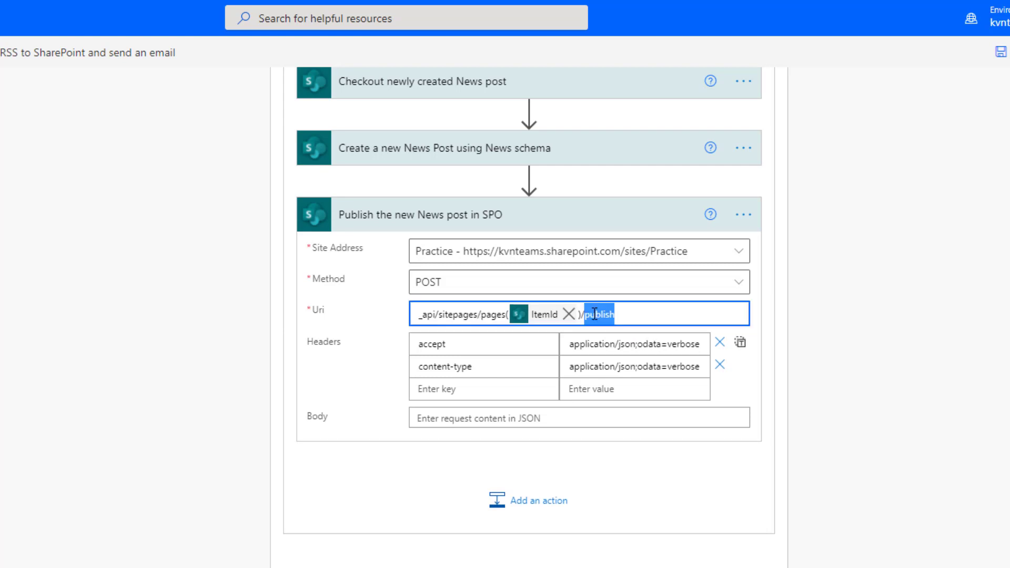
left_click(834, 352)
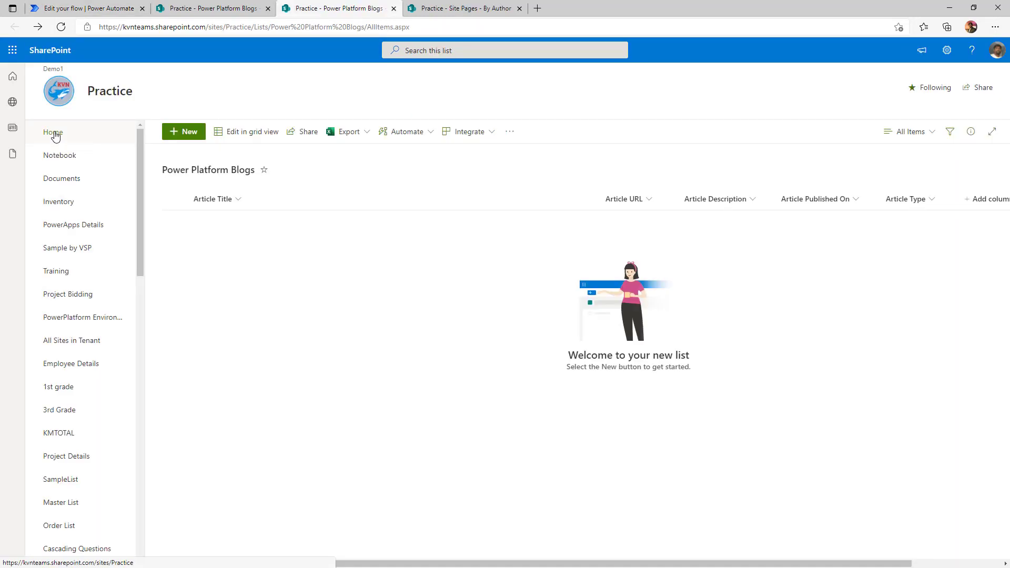
Step: Open the home page of the Practice site in SharePoint to view its News section
left_click(55, 134)
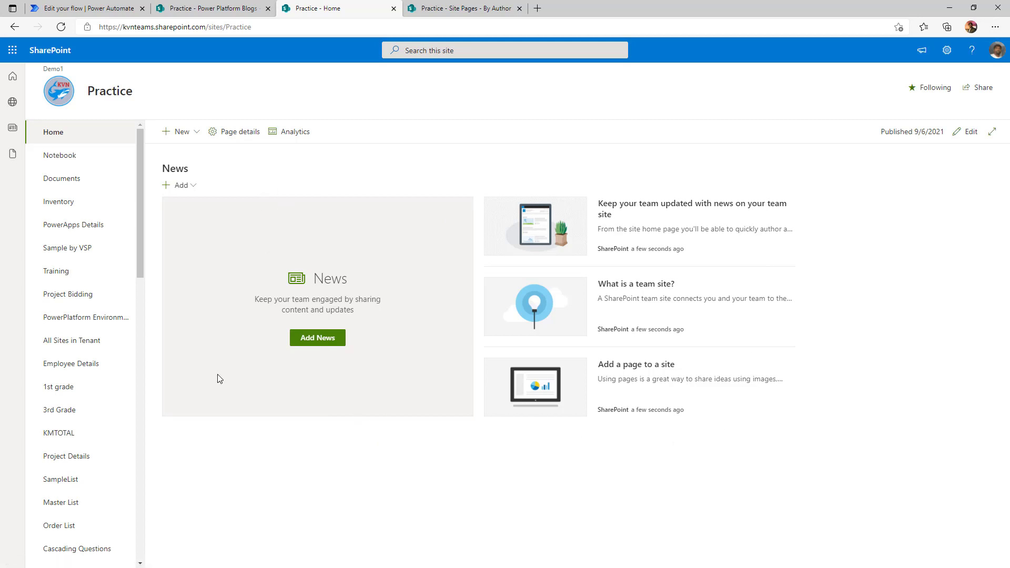
Step: Switch to Power Automate, save the flow and test it automatically with the most recent successful trigger run
left_click(88, 8)
left_click(887, 84)
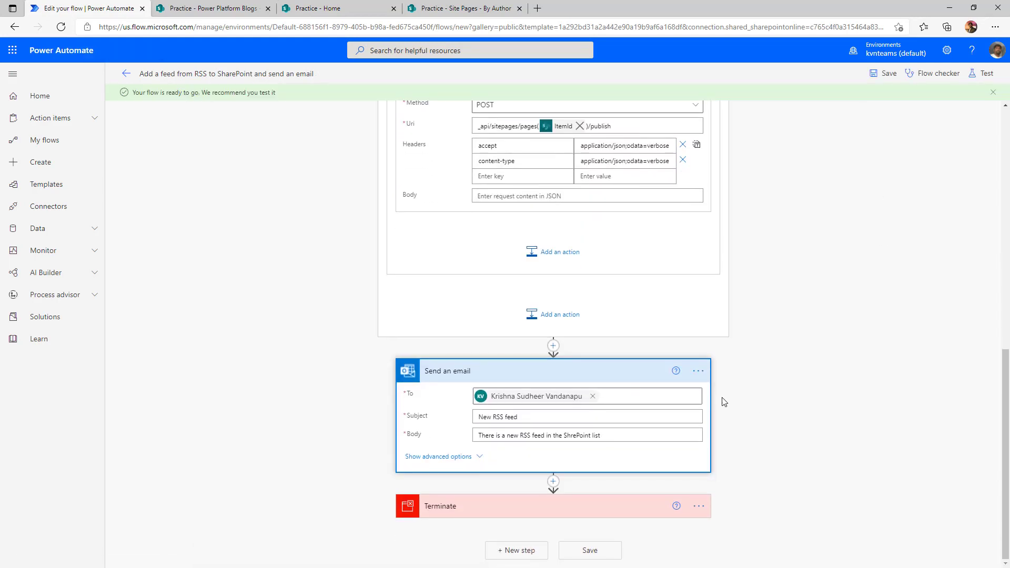
left_click(982, 74)
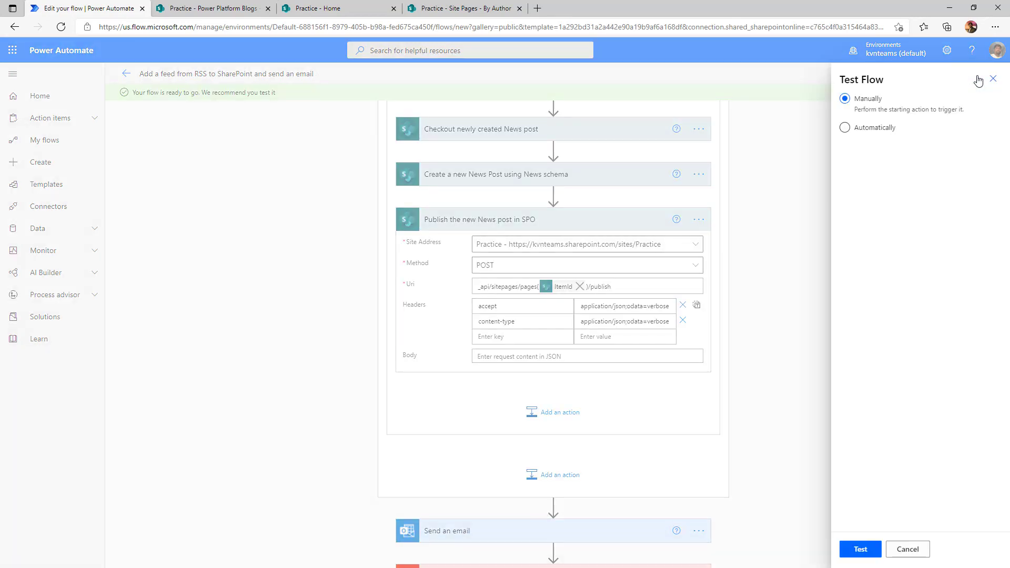
left_click(893, 129)
left_click(892, 148)
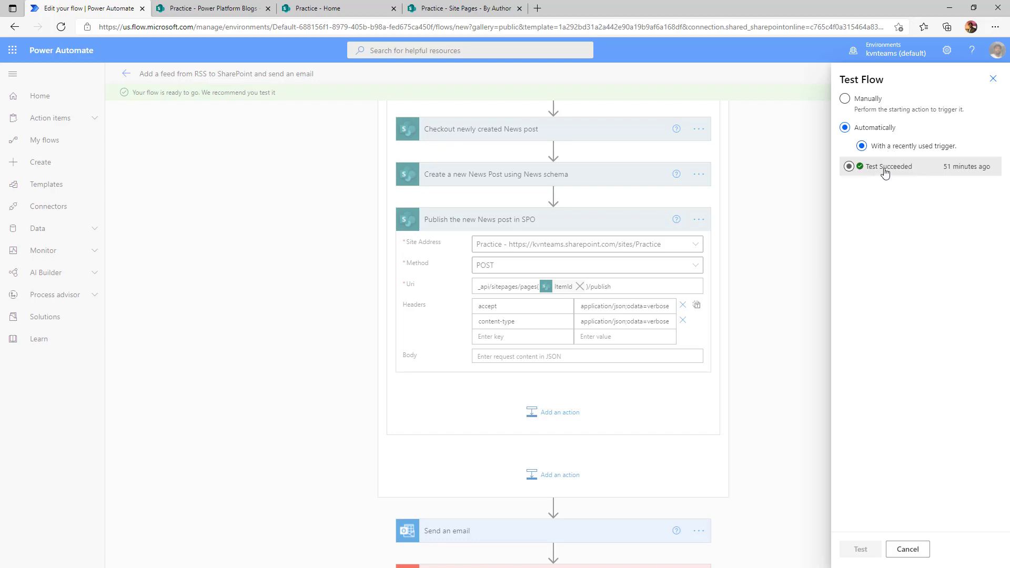
left_click(885, 173)
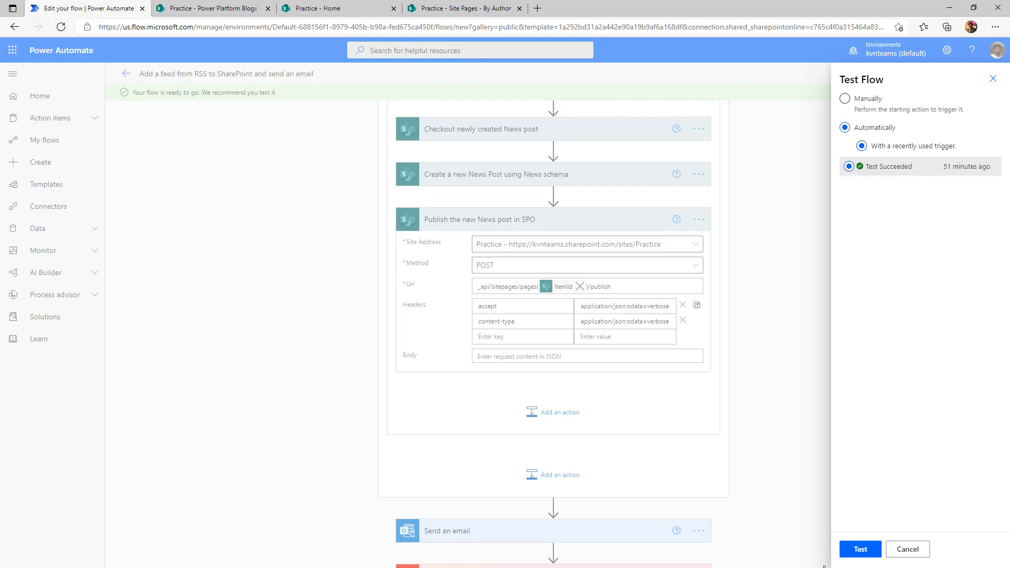
left_click(858, 551)
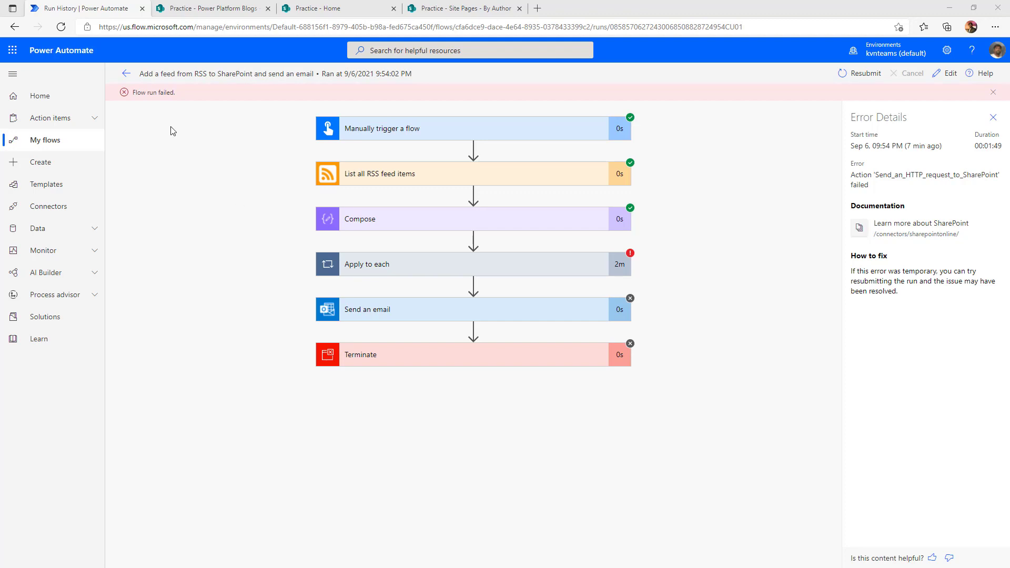
Step: Open the next failed Apply to each iteration and expand the failed Send an HTTP request to SharePoint inside Creating a new News in SPO
left_click(536, 269)
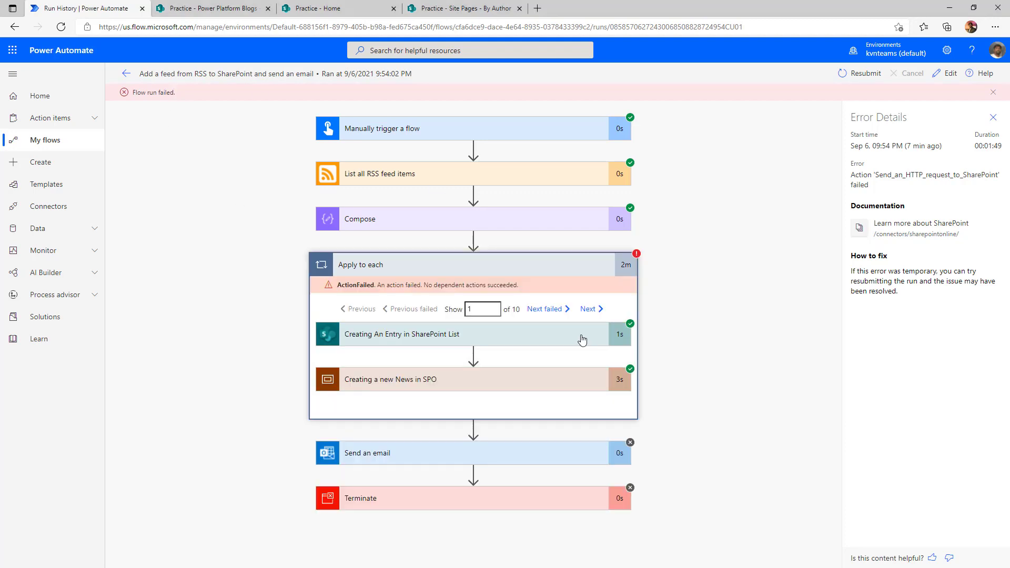
left_click(549, 310)
left_click(526, 387)
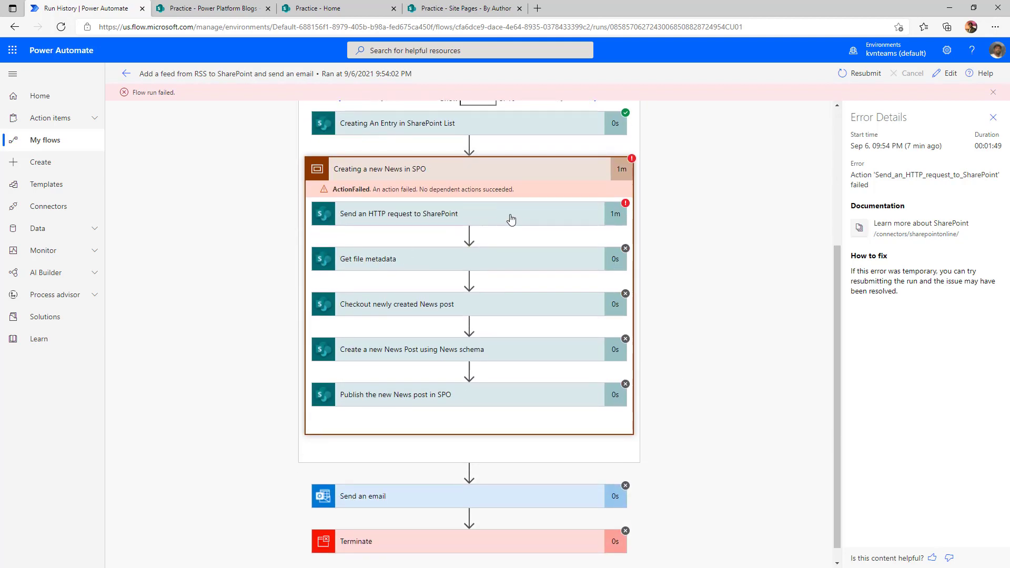
left_click(394, 219)
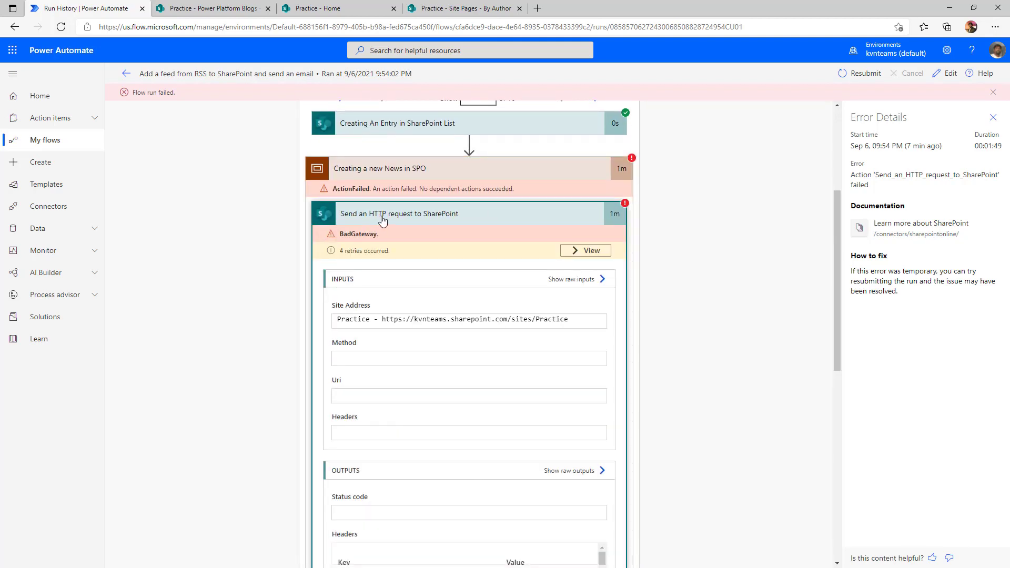
Step: Read the full error message in the response body of the failed Send an HTTP request to SharePoint
scroll(532, 453, "down", 4)
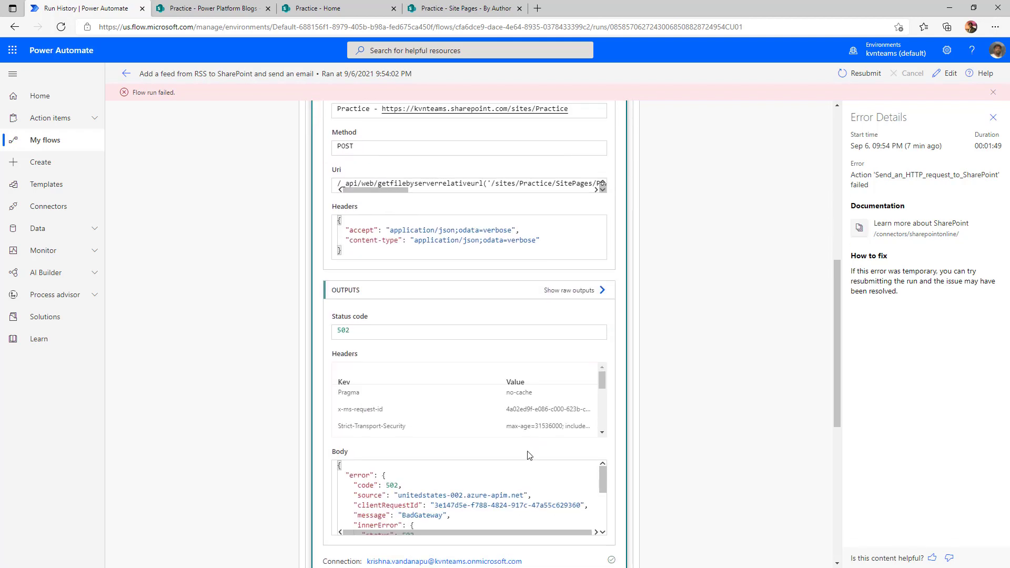
scroll(452, 505, "down", 2)
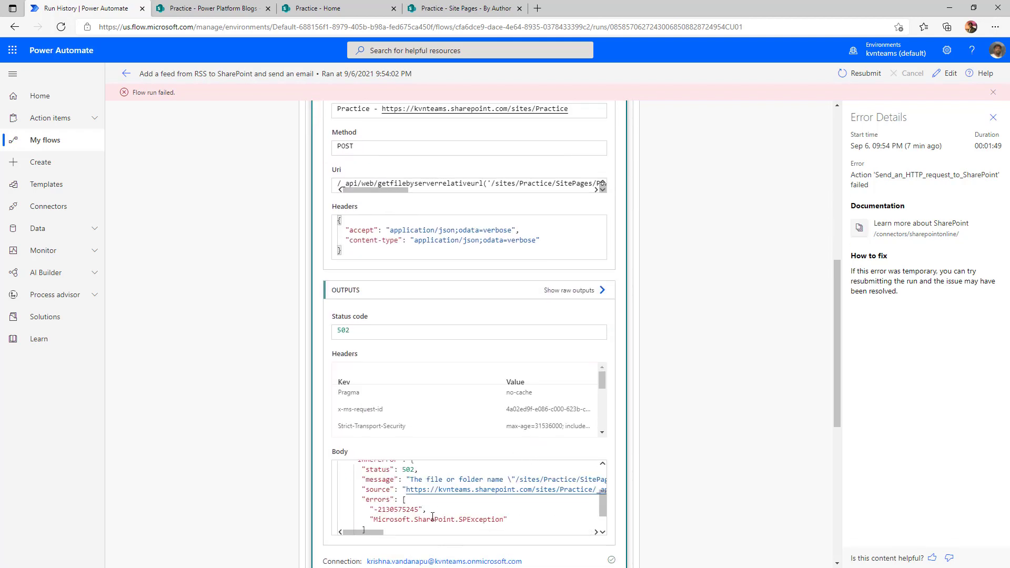
scroll(433, 517, "up", 2)
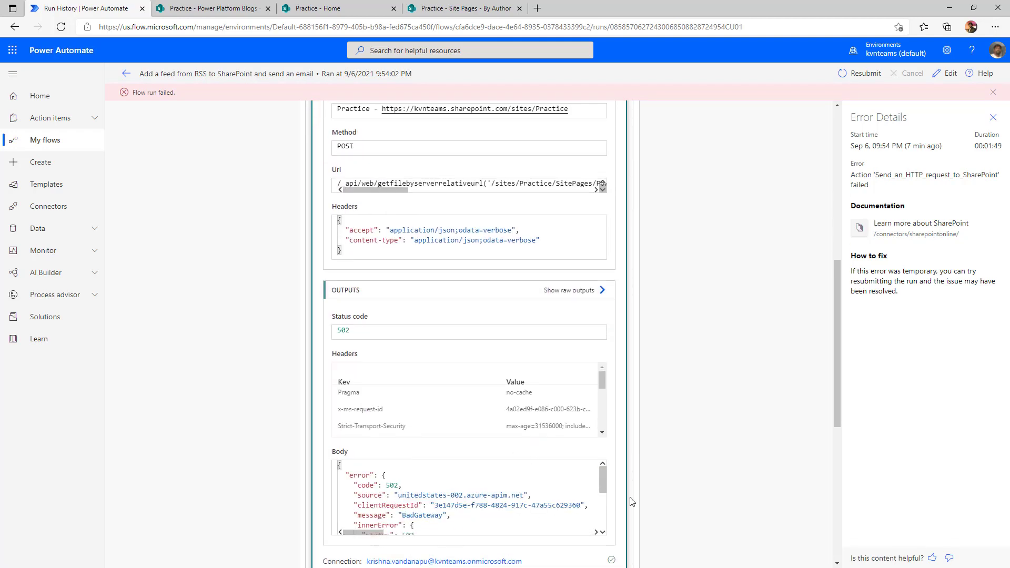
scroll(679, 500, "down", 3)
left_click_drag(379, 394, 455, 397)
scroll(467, 374, "down", 2)
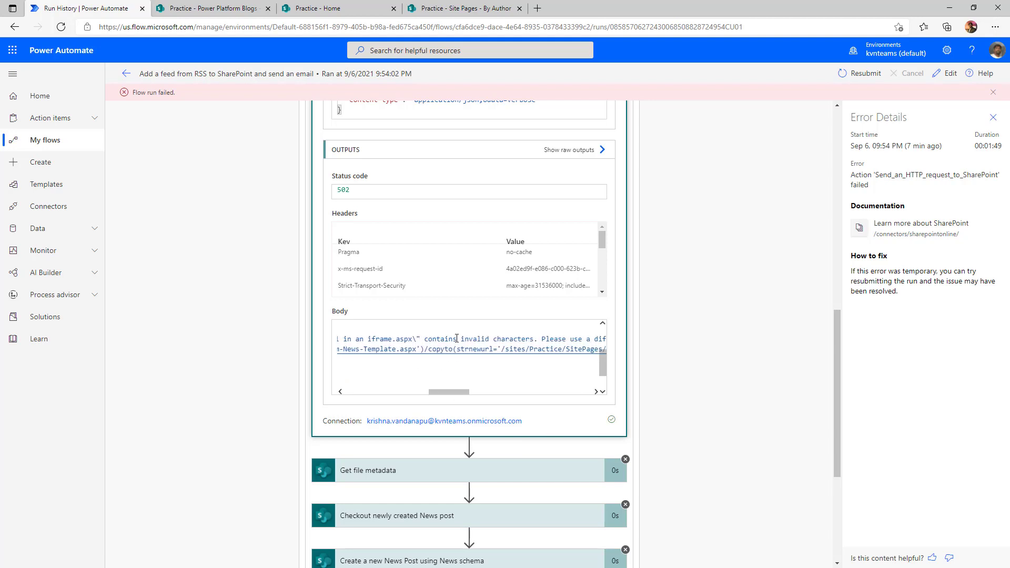
scroll(661, 379, "up", 8)
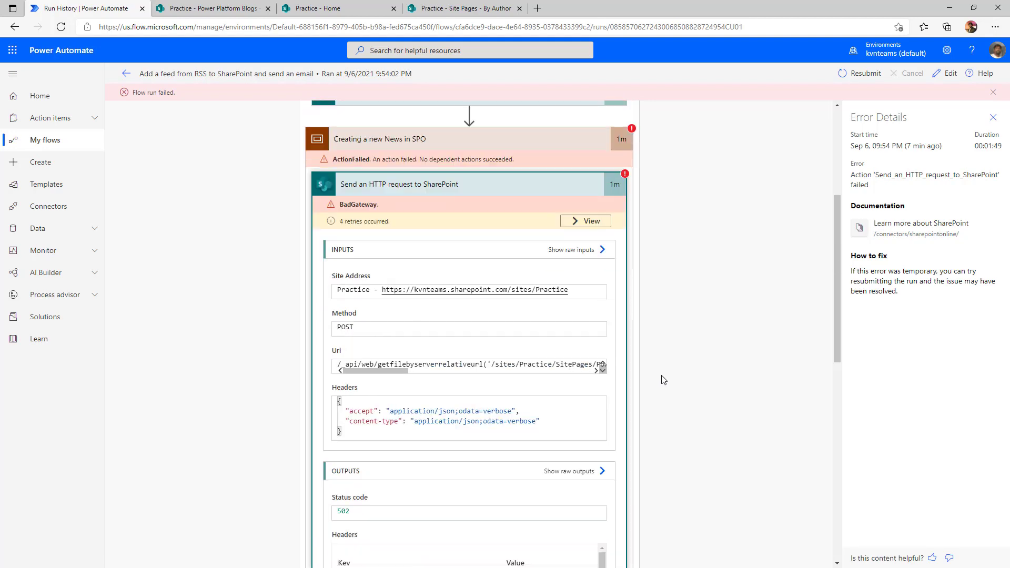
Step: Check the complete article title in that iteration's Creating An Entry in SharePoint List, then reopen the flow for editing with Apply to each expanded
left_click(487, 224)
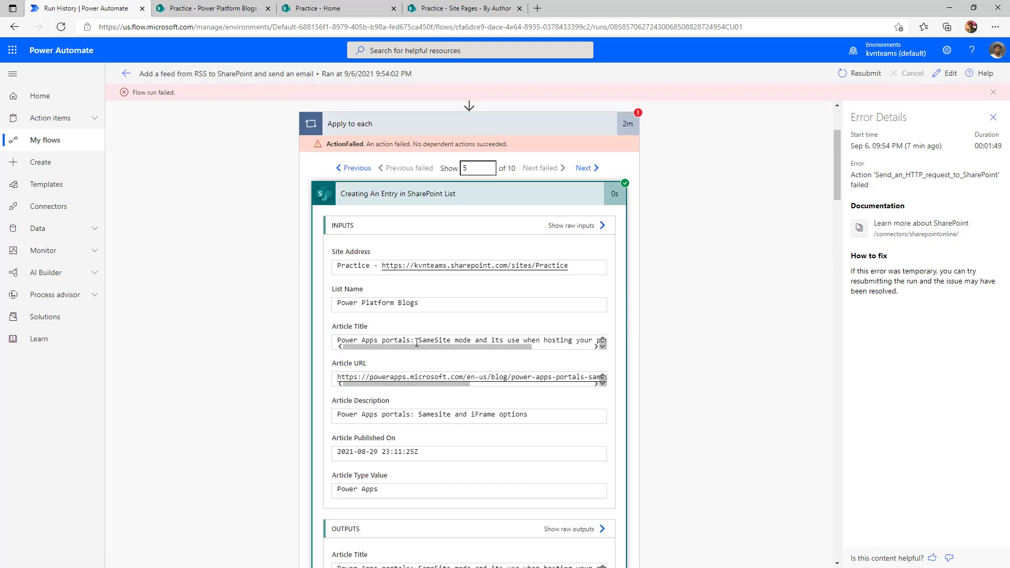
left_click_drag(416, 343, 540, 349)
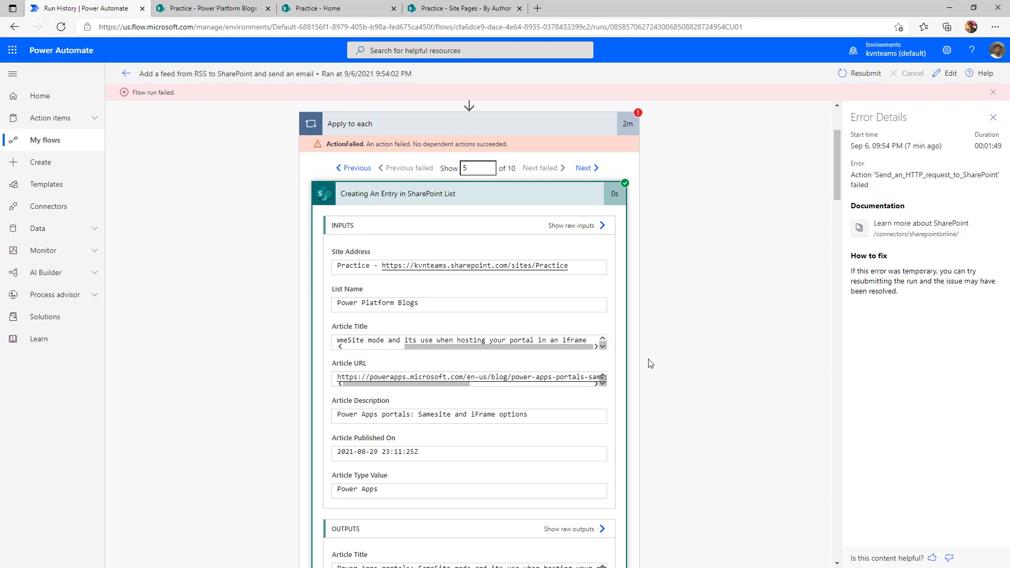
left_click(947, 74)
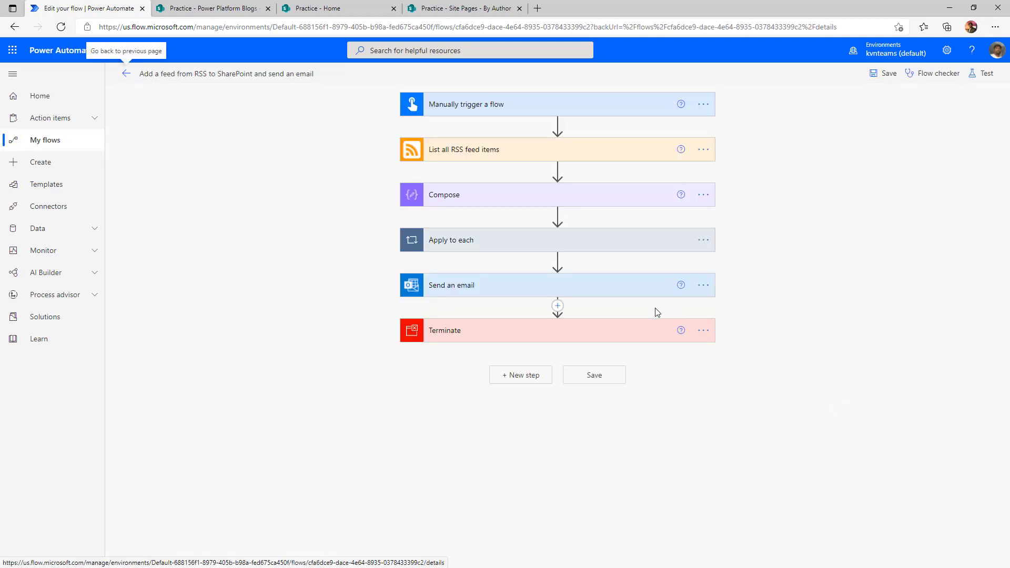
left_click(640, 242)
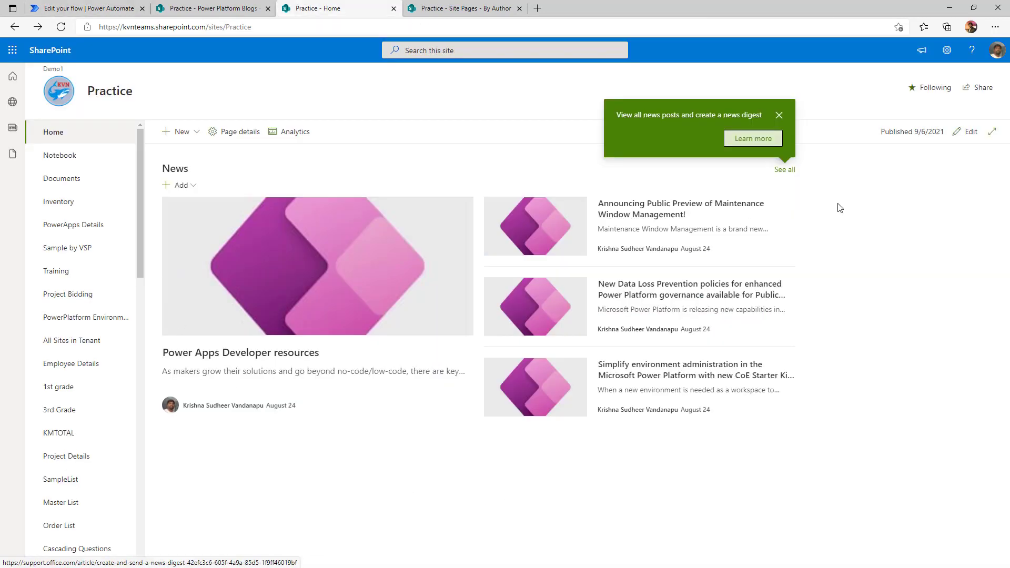
Step: Dismiss the news digest tip on the Practice home page, refresh it and look through the full list of news posts
left_click(779, 115)
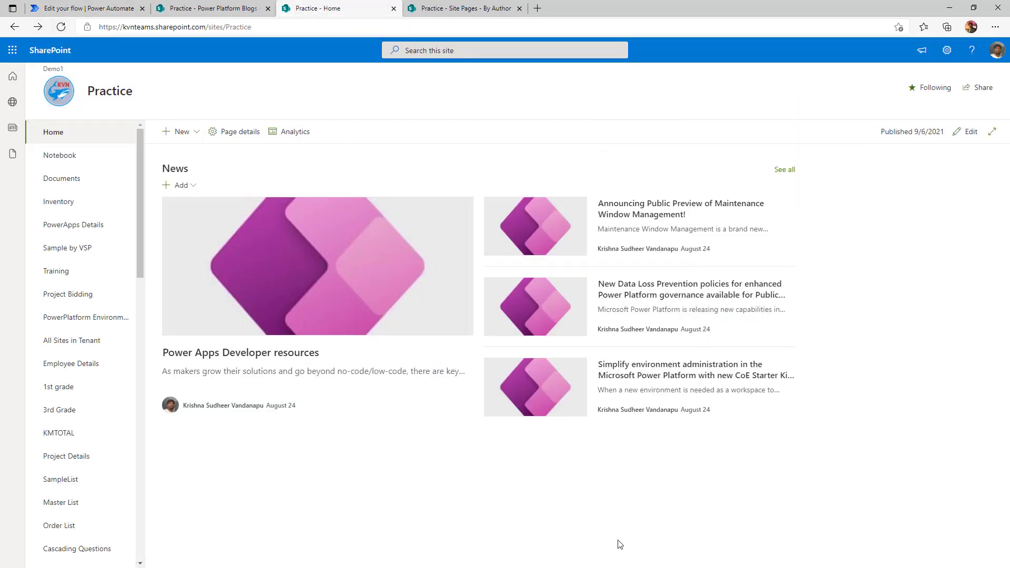
left_click(61, 26)
left_click(784, 169)
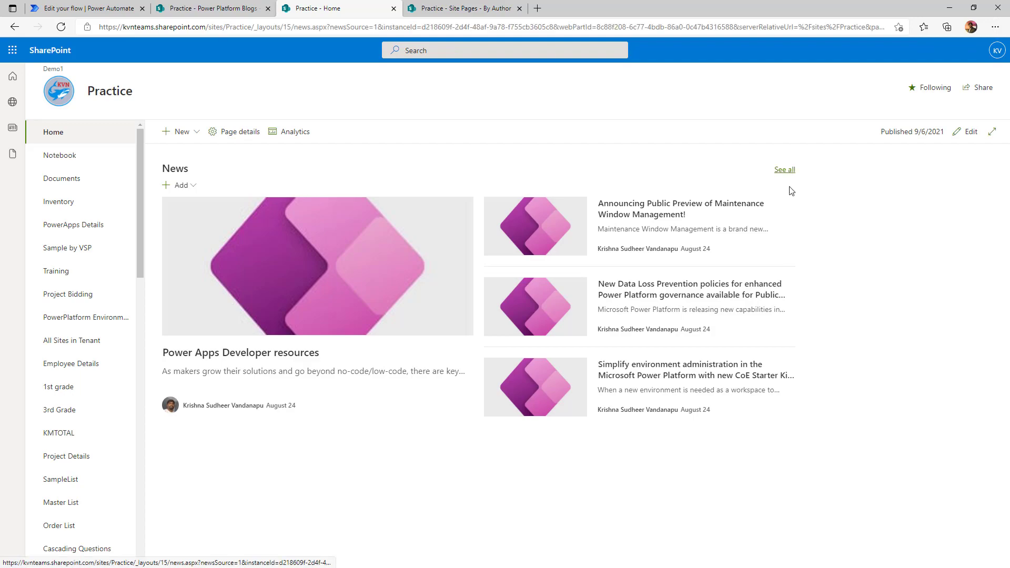
scroll(610, 353, "down", 10)
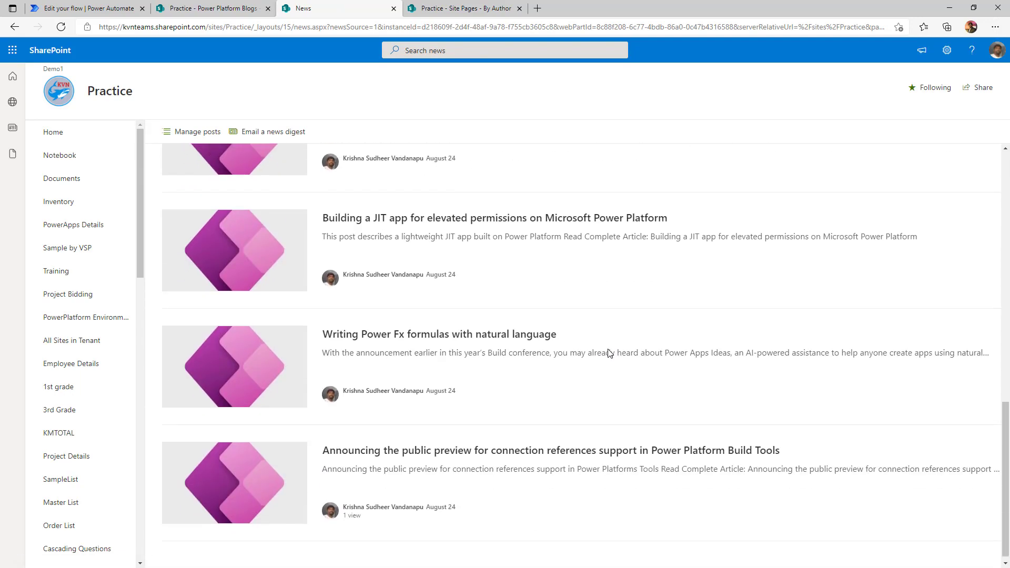
scroll(609, 353, "down", 2)
scroll(609, 349, "up", 12)
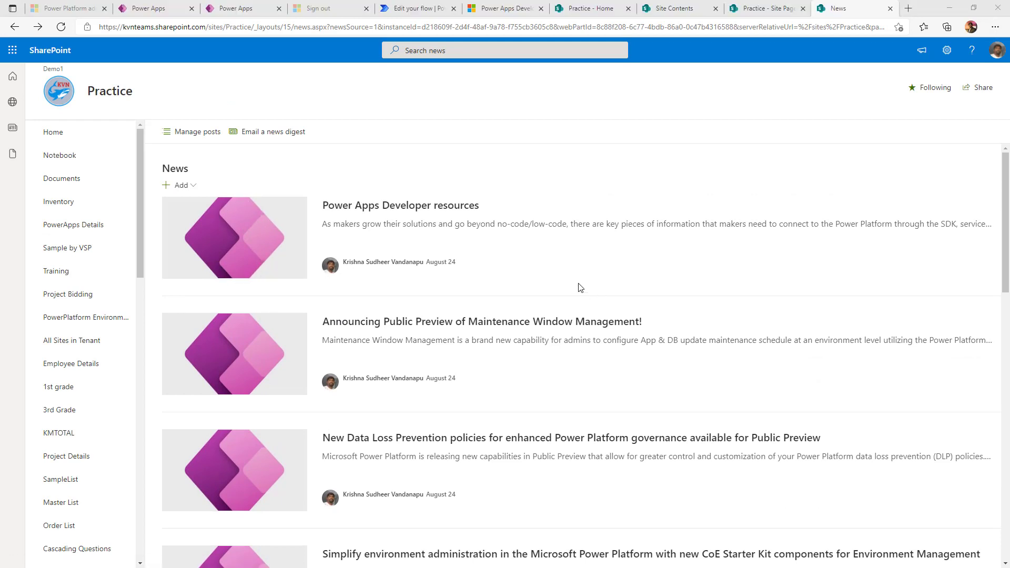
Step: Open the "Power Apps Developer resources" news post, check its title and follow its Read Complete Article link
left_click(441, 213)
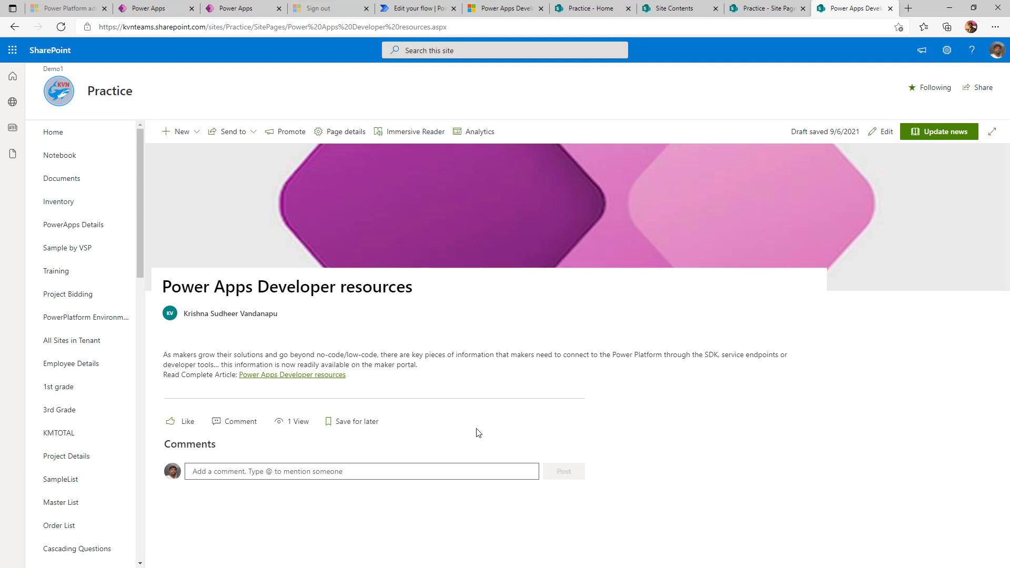
left_click_drag(162, 287, 421, 289)
left_click(448, 293)
left_click(257, 375)
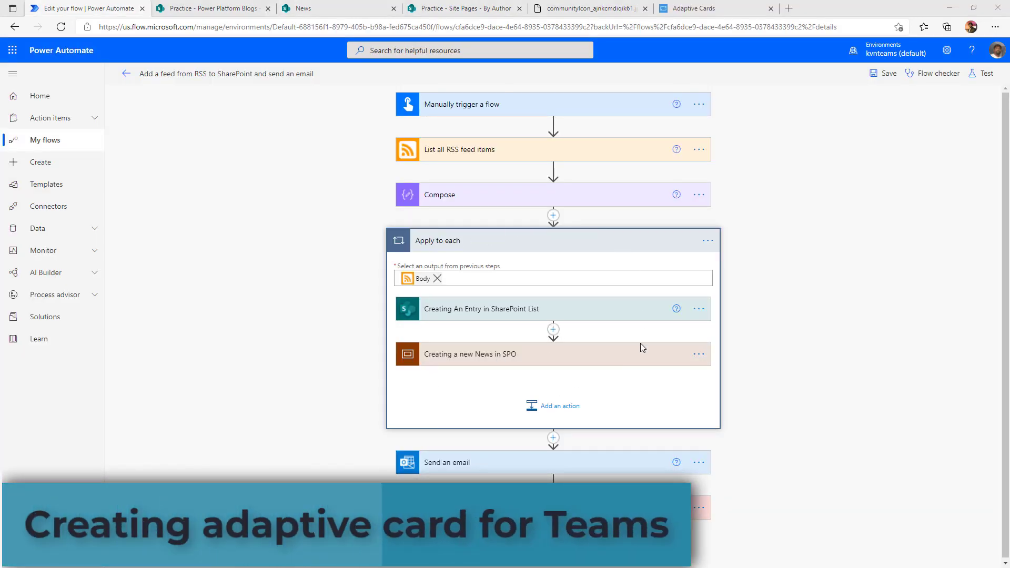
Step: Add a parallel branch containing a Scope after Creating An Entry in SharePoint List in the Power Automate flow
left_click(553, 329)
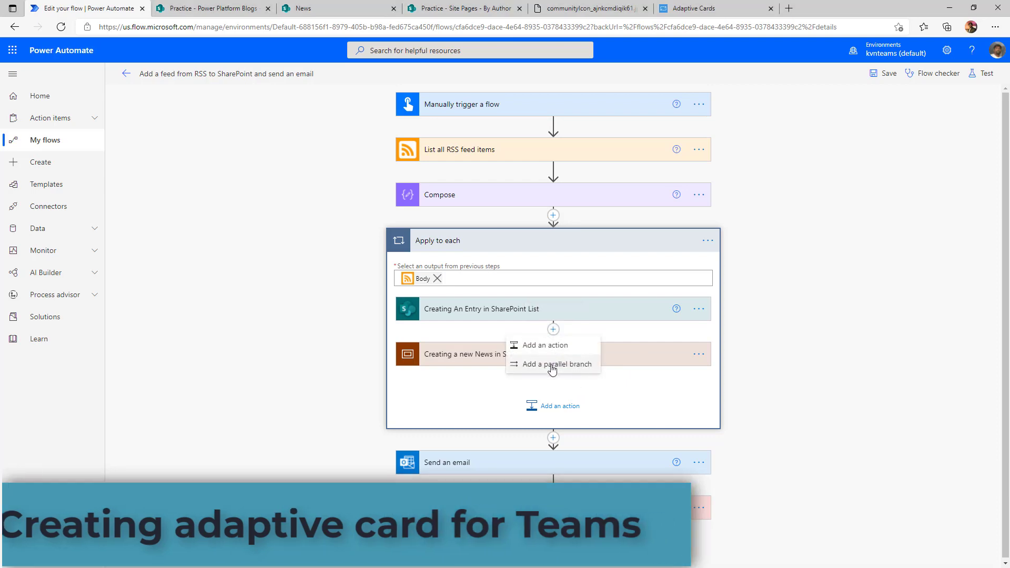
left_click(552, 366)
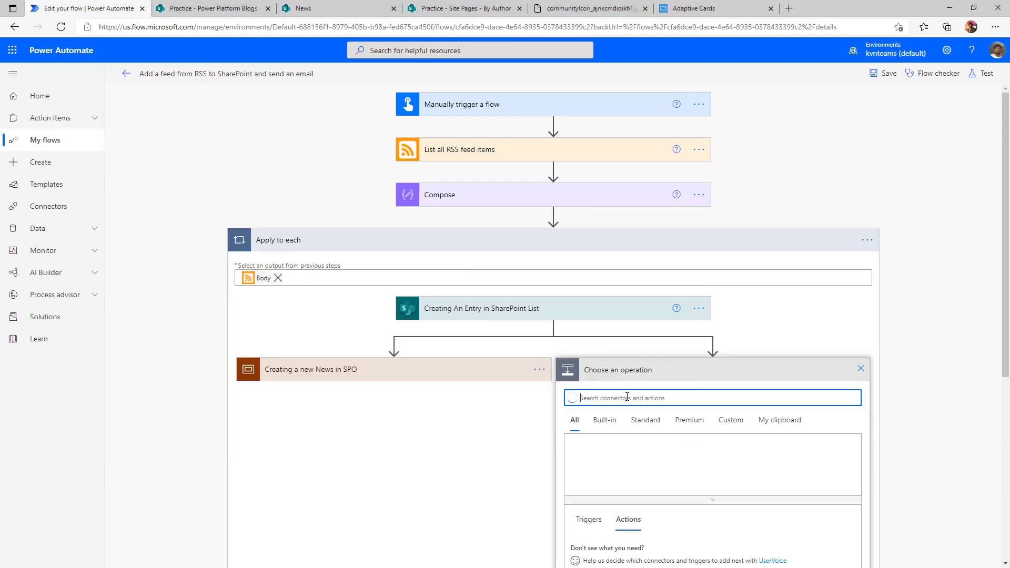
type("scop")
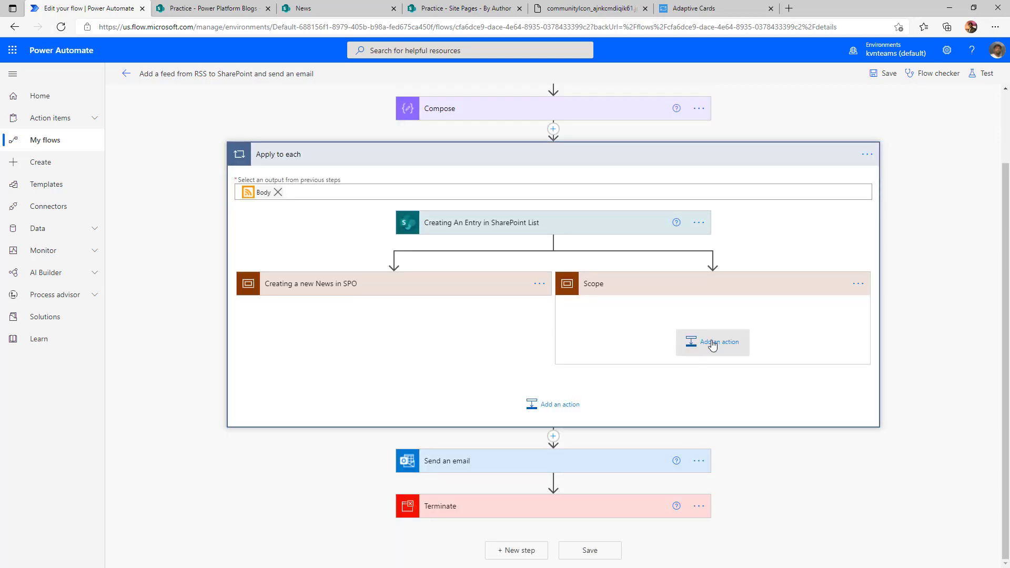
Step: Add the Microsoft Teams action "Post adaptive card in a chat or channel" inside the new Scope
left_click(713, 345)
left_click(787, 408)
scroll(932, 415, "down", 3)
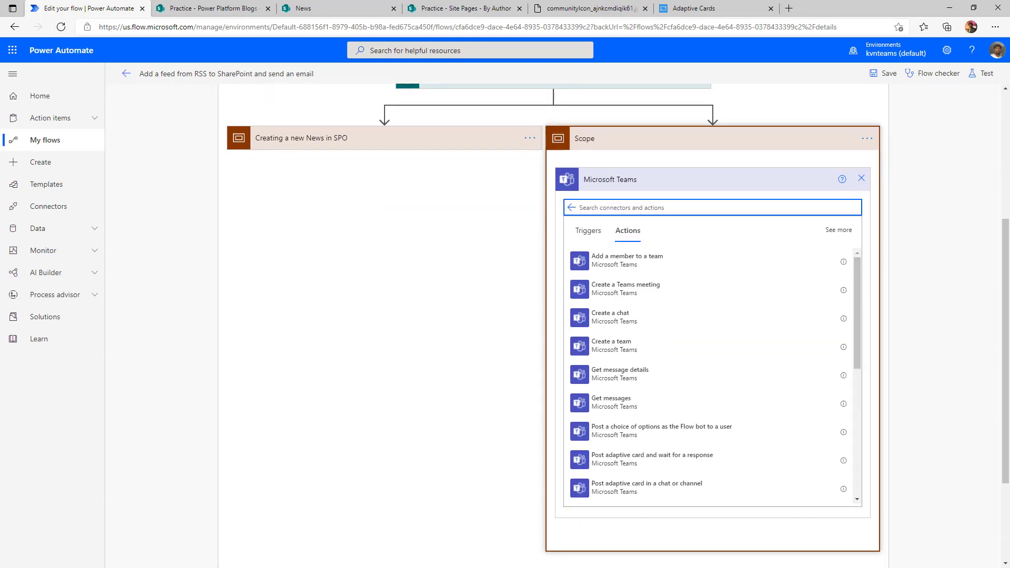
type("adaptive")
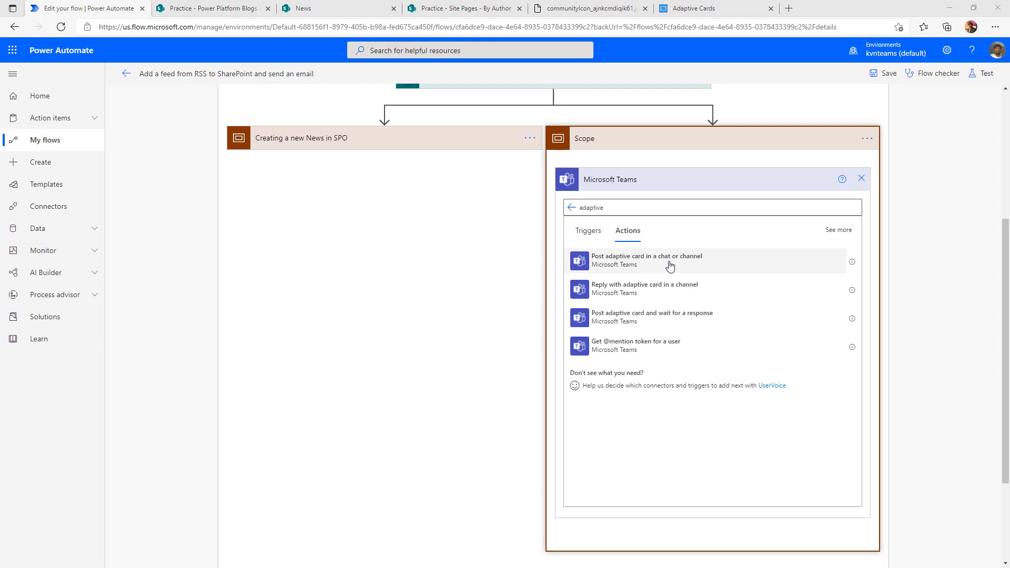
left_click(669, 266)
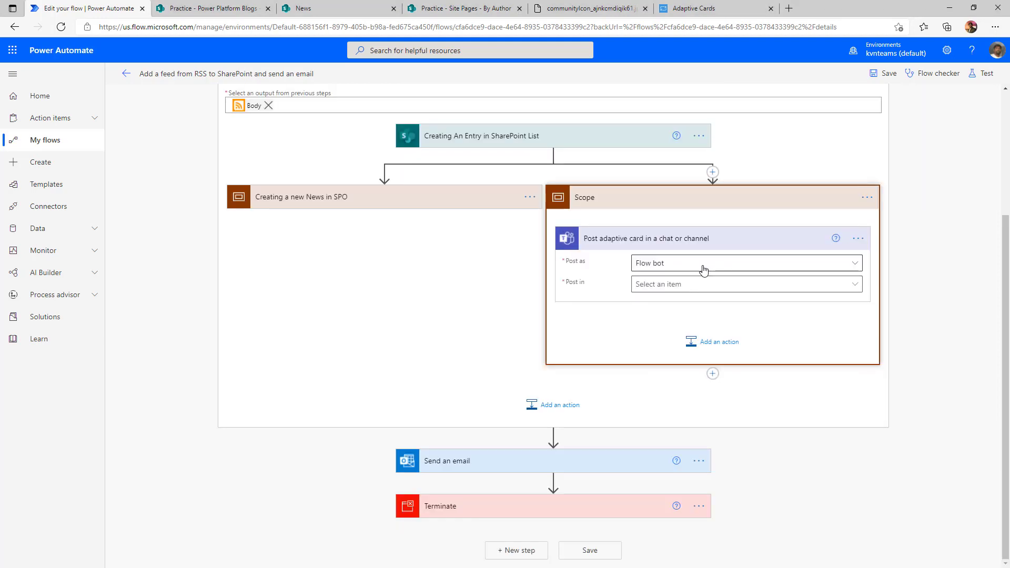
Step: Set the adaptive card action to post in Channel, with team kvnteams and channel General, and activate its Adaptive Card field
left_click(670, 285)
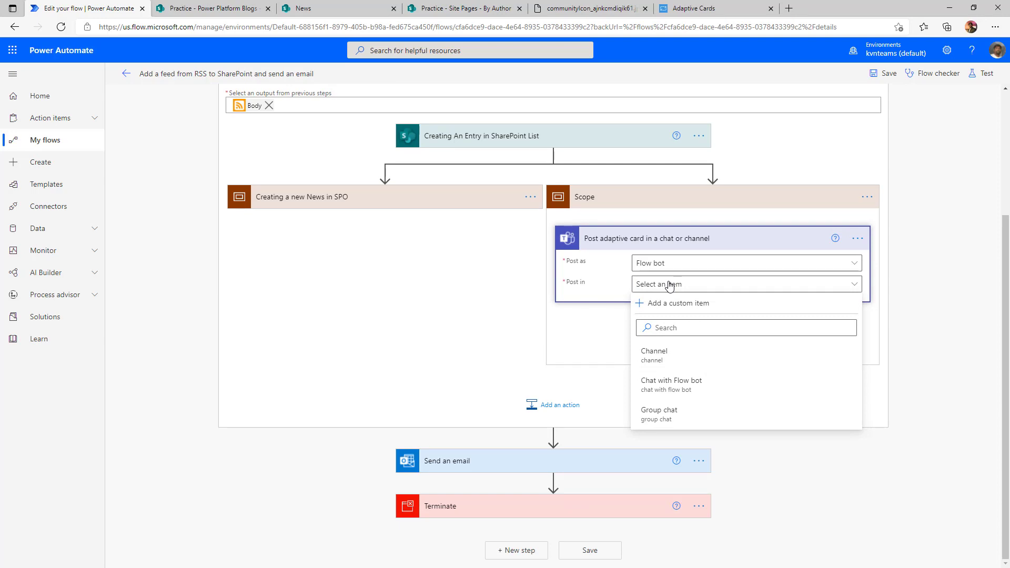
left_click(655, 353)
left_click(668, 305)
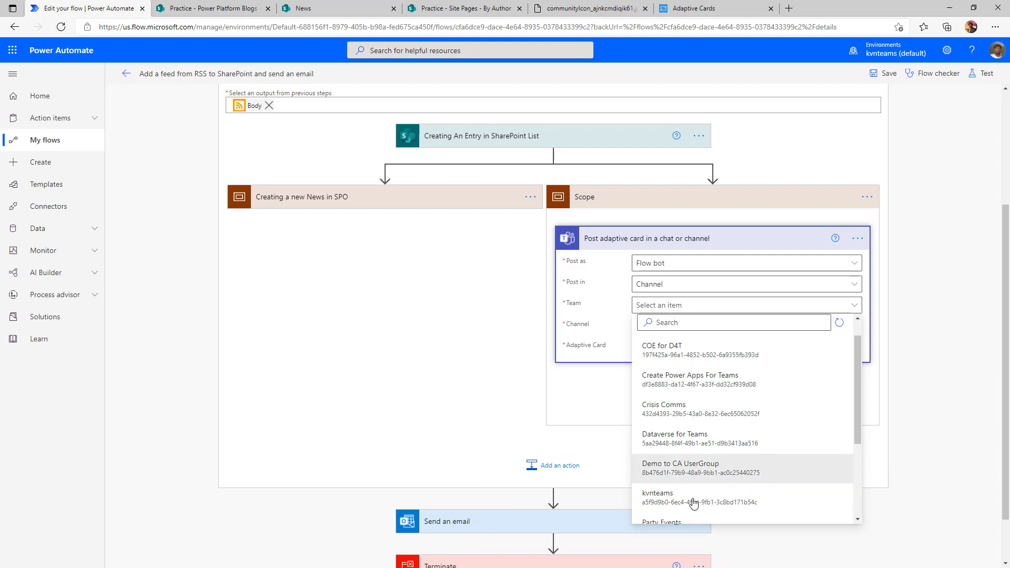
scroll(691, 505, "down", 2)
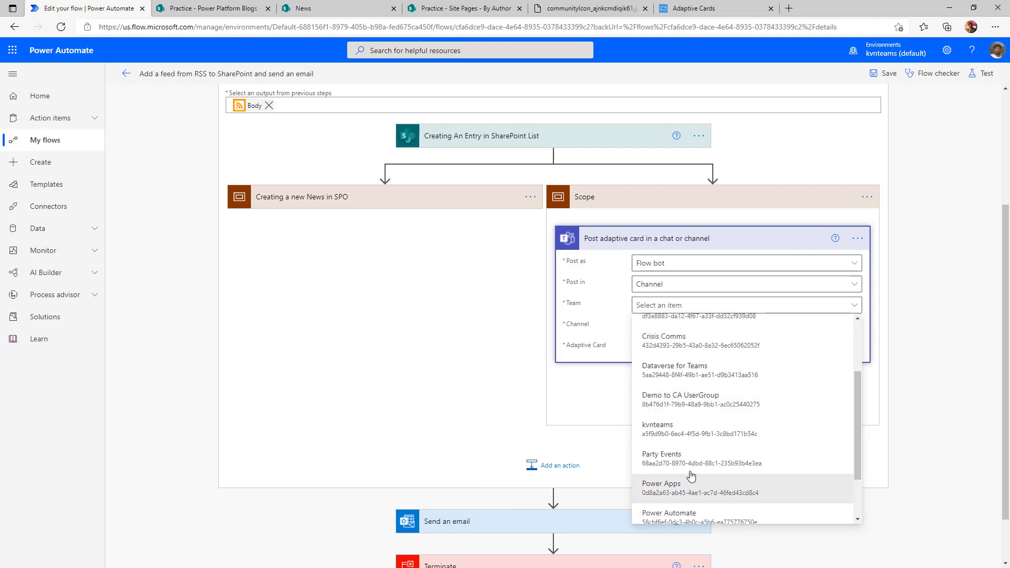
left_click(691, 445)
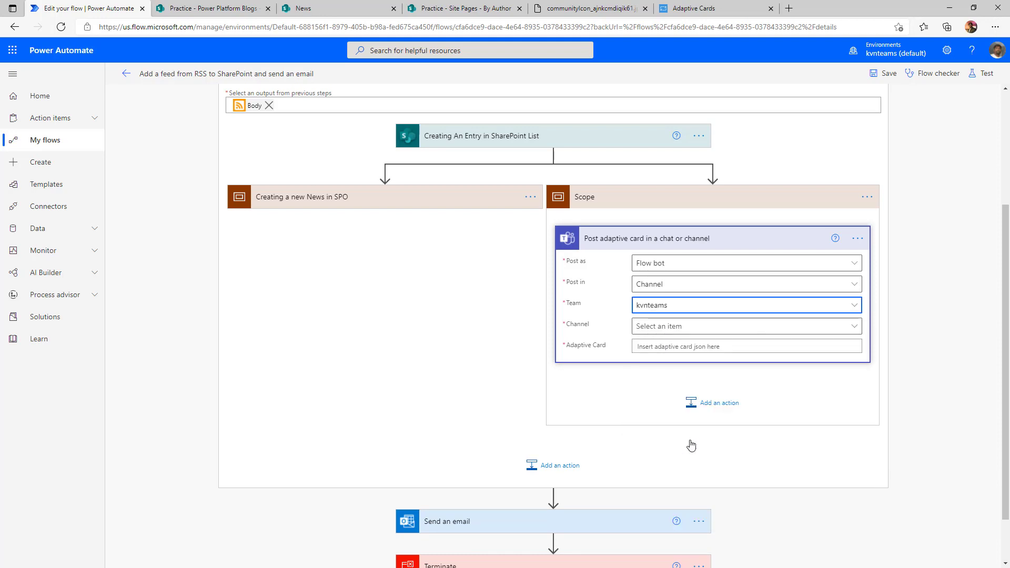
left_click(688, 331)
left_click(658, 456)
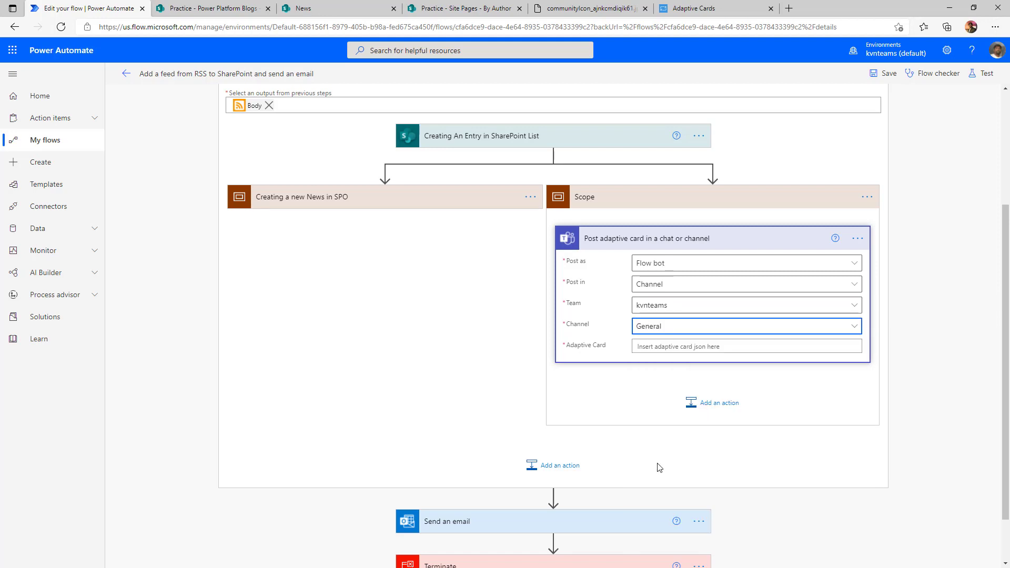
left_click(670, 345)
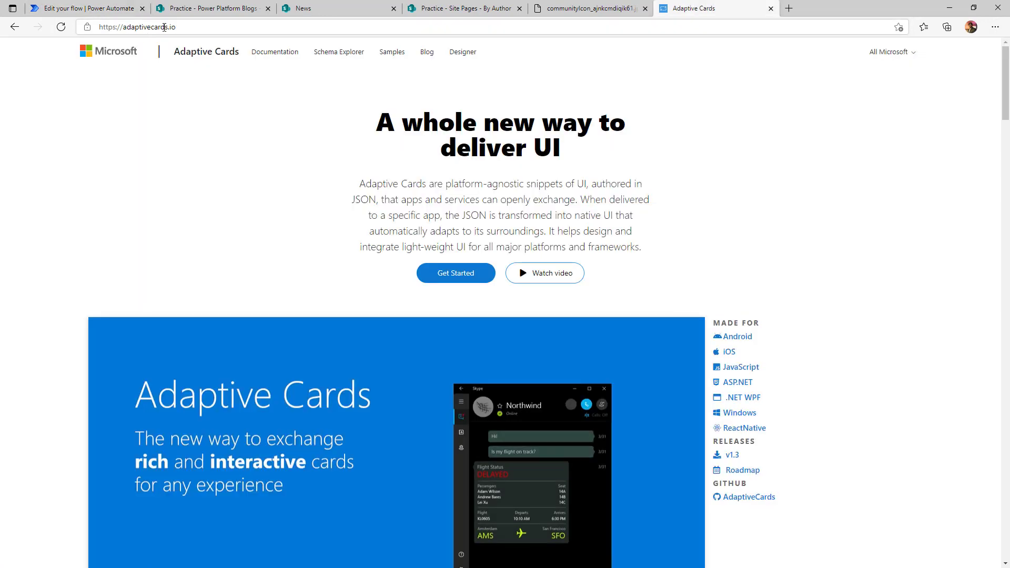
Step: Open the Adaptive Cards samples and load the Activity update sample in the Designer
left_click(392, 53)
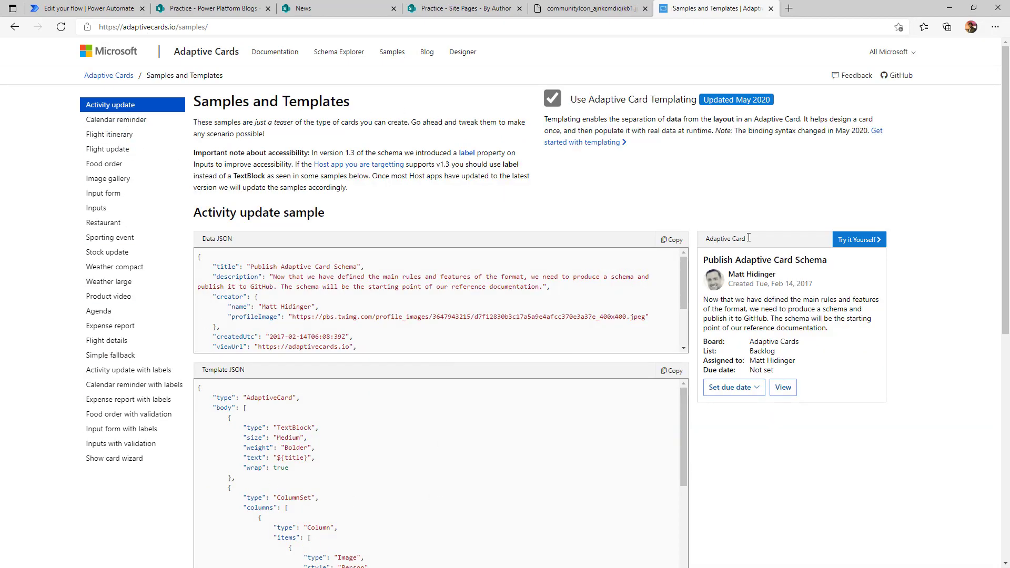
left_click(845, 241)
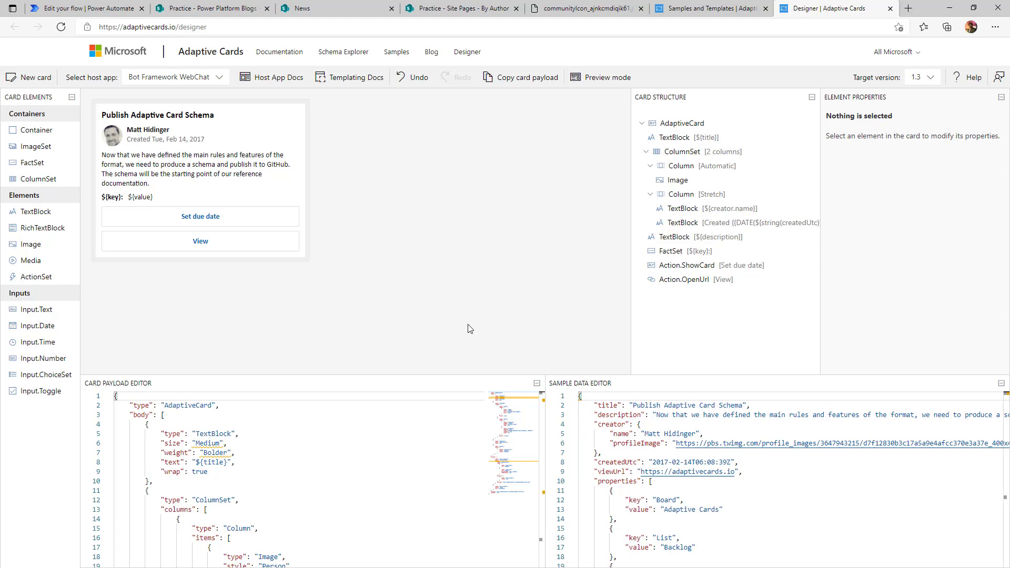
Step: Paste the prepared card JSON into the Adaptive Card field in Power Automate and review its dynamic values against the Designer sample
left_click(88, 9)
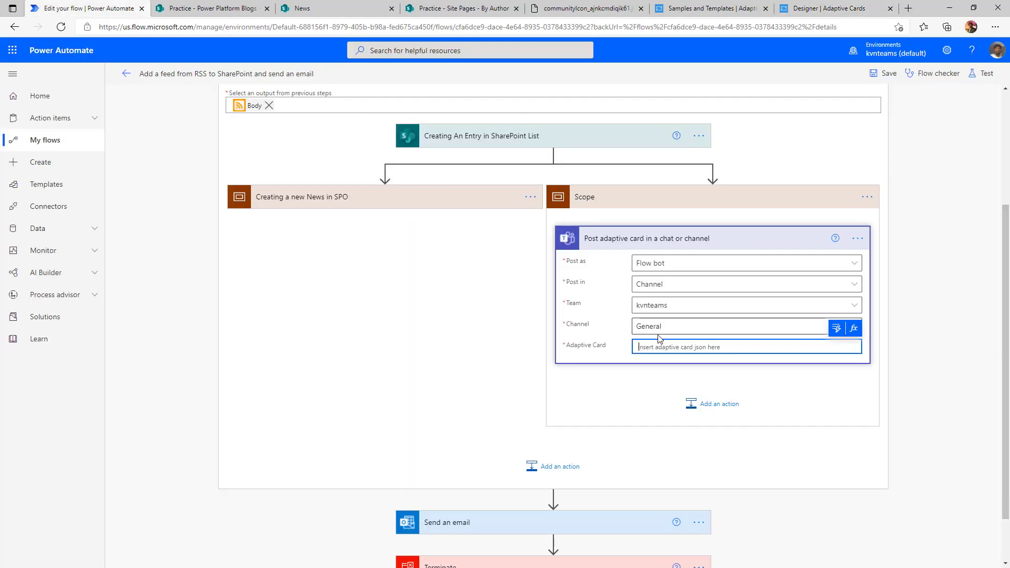
key("ctrl+v")
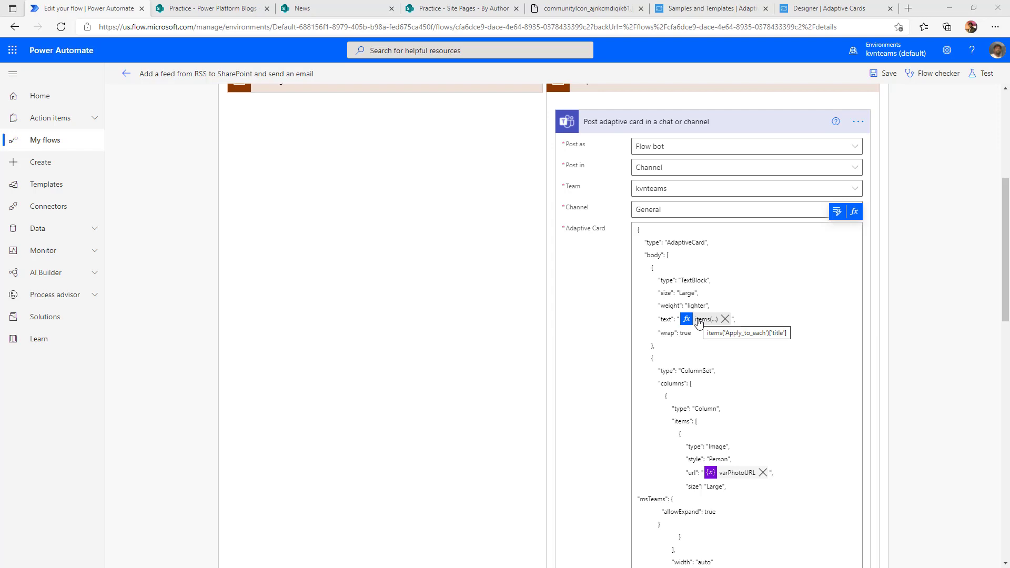
scroll(699, 322, "down", 3)
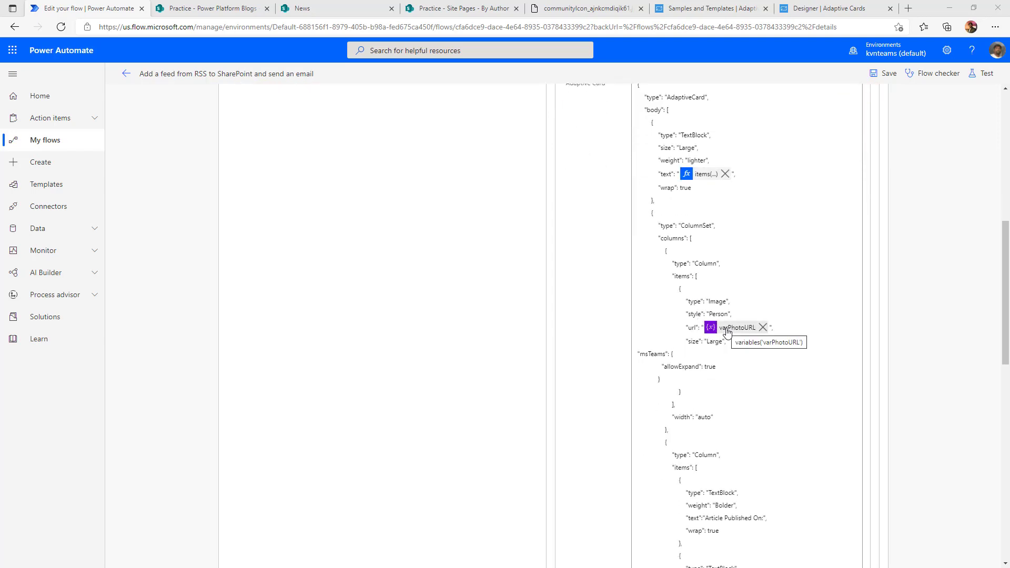
left_click(828, 9)
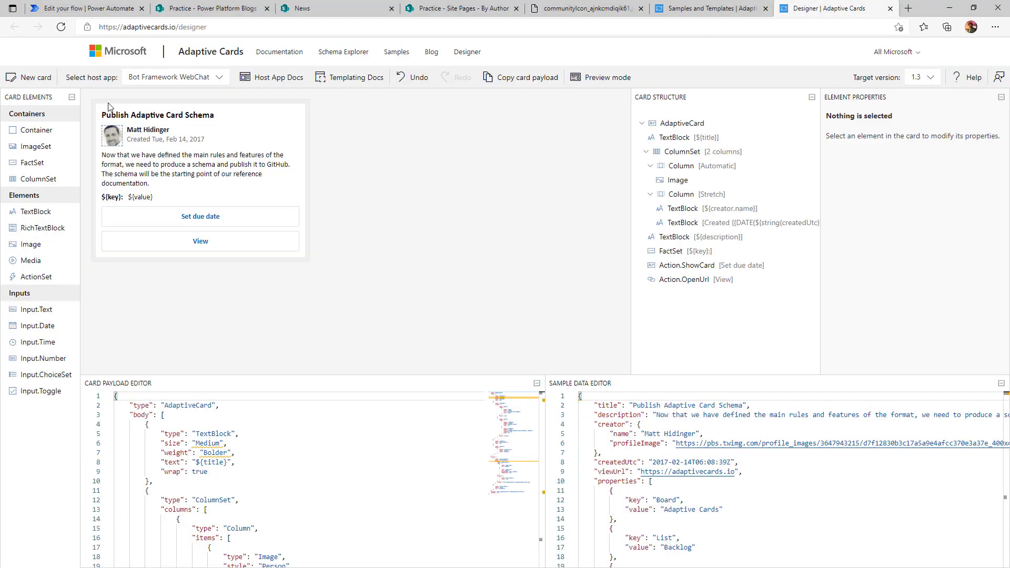
left_click(84, 8)
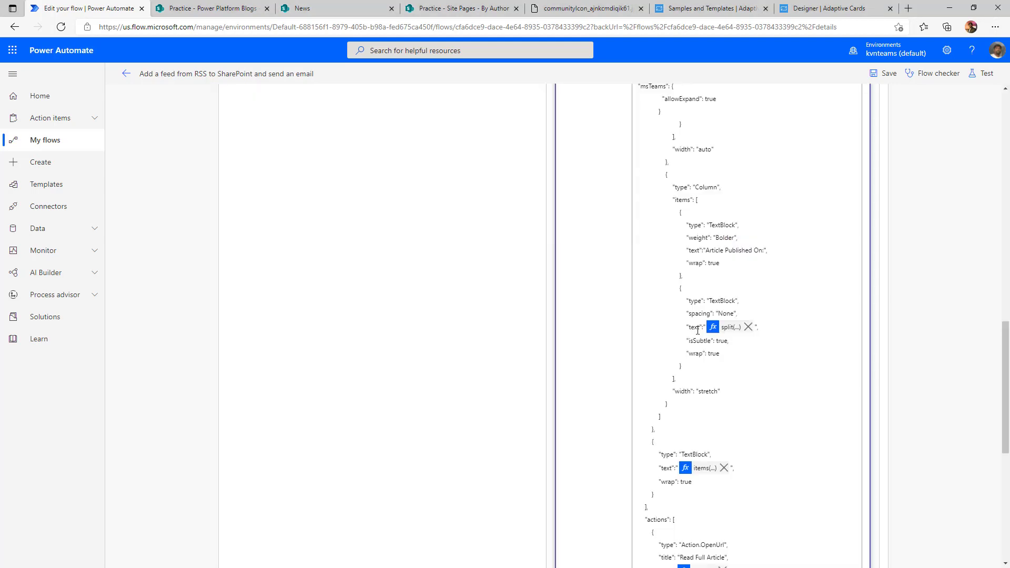
scroll(698, 489, "down", 1)
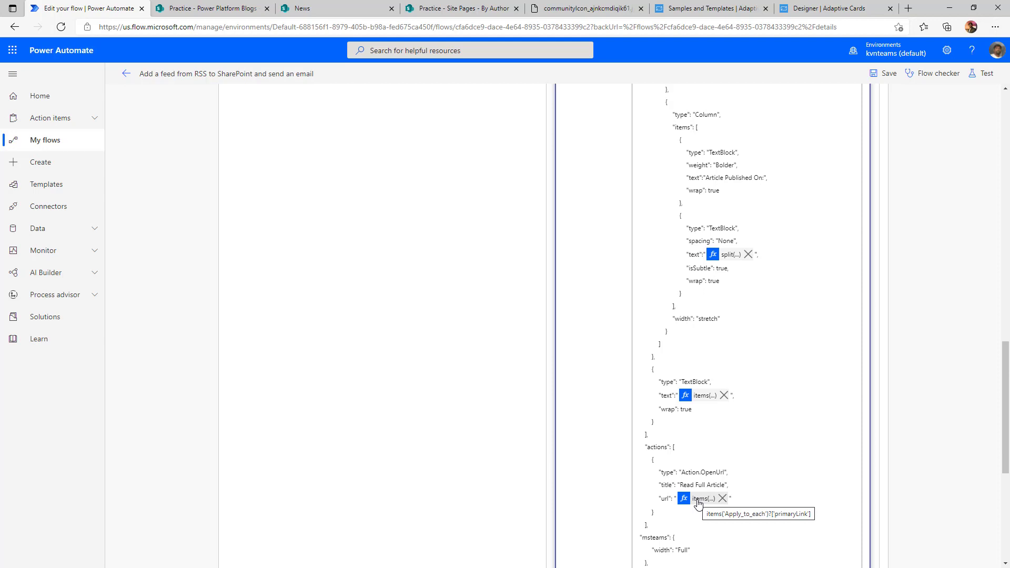
scroll(774, 467, "down", 2)
Step: Delete the "msteams" block with "width": "Full" from the adaptive card JSON and check the schema version line
left_click_drag(640, 391, 661, 419)
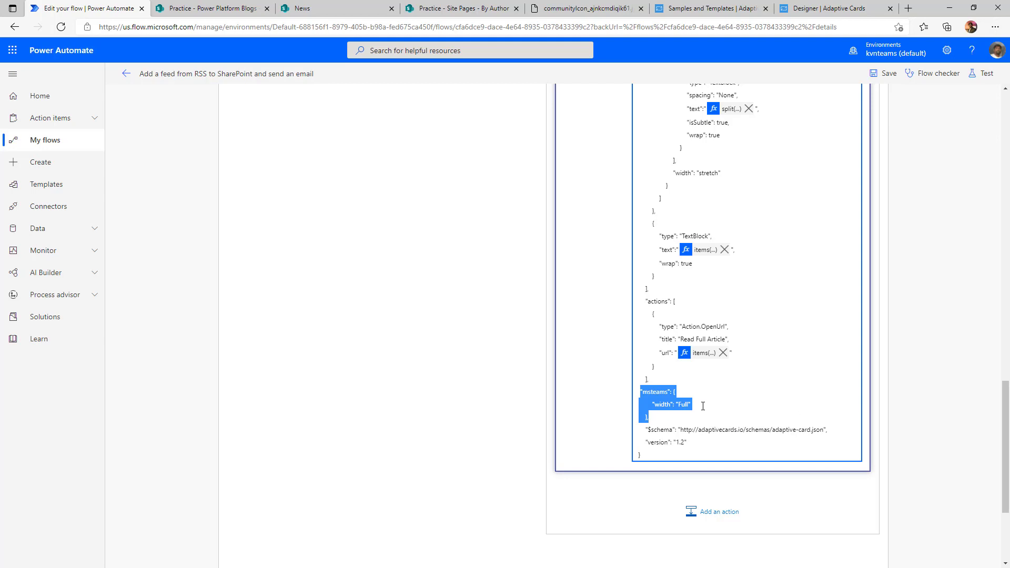
key("Delete")
key("Delete")
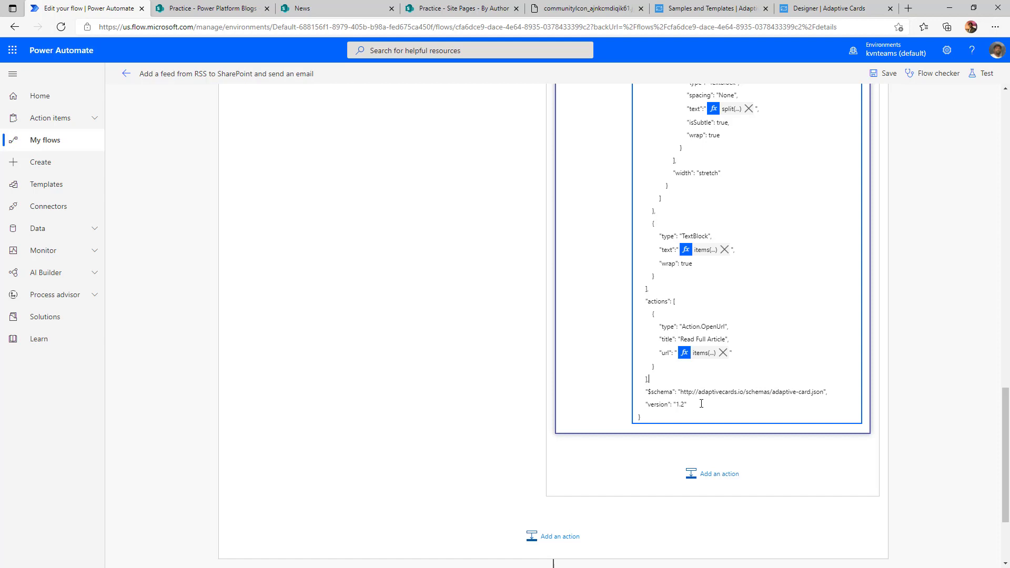
left_click_drag(701, 403, 645, 405)
Step: Review the Post adaptive card action's channel settings and collapse the Scope that contains it
scroll(914, 455, "up", 15)
scroll(913, 457, "up", 3)
scroll(912, 456, "down", 3)
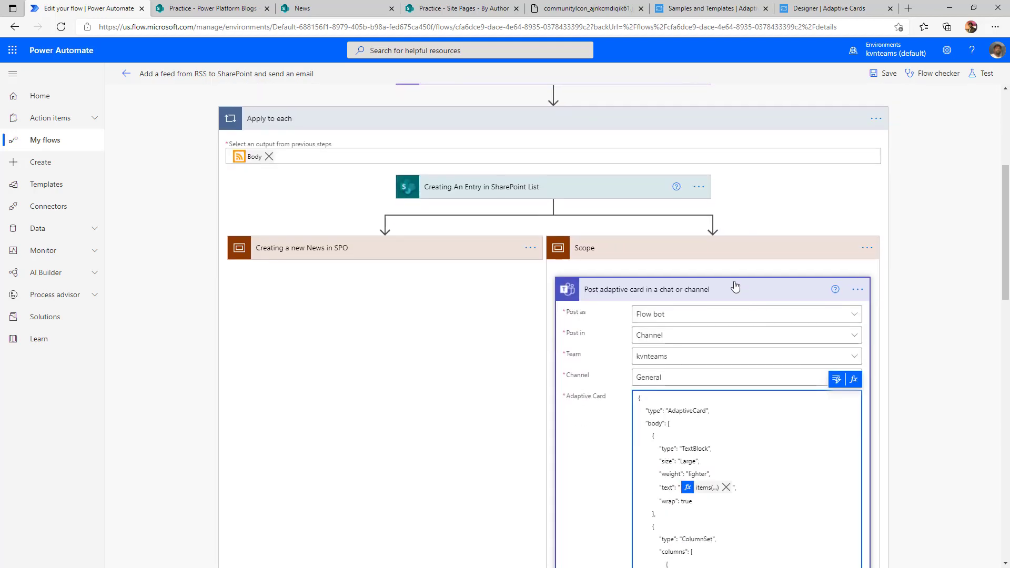
left_click(694, 254)
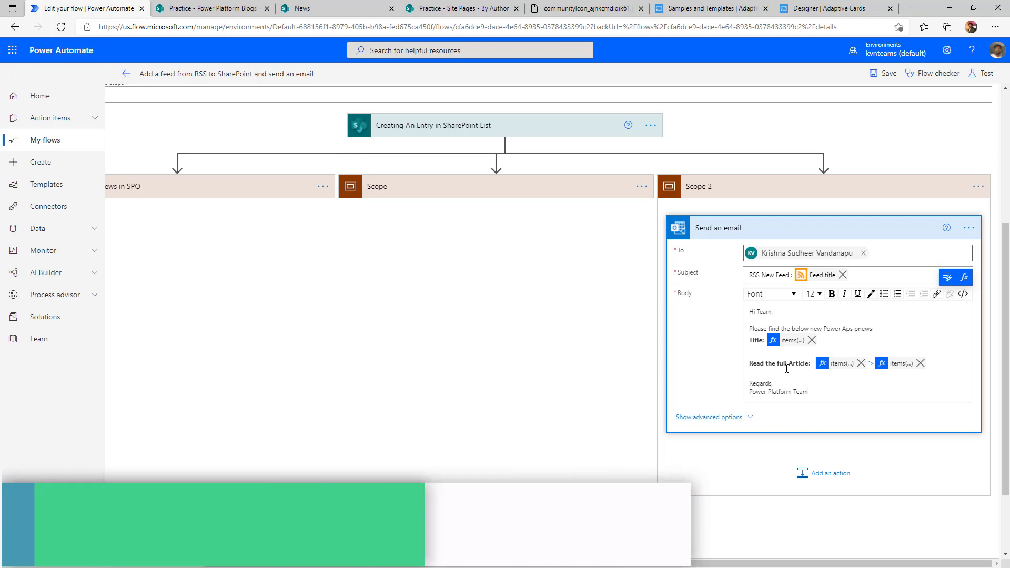
Step: Add a line break after the introductory sentence in Scope 2's email body, and expand the Scope holding the adaptive card action
left_click(887, 328)
key("Return")
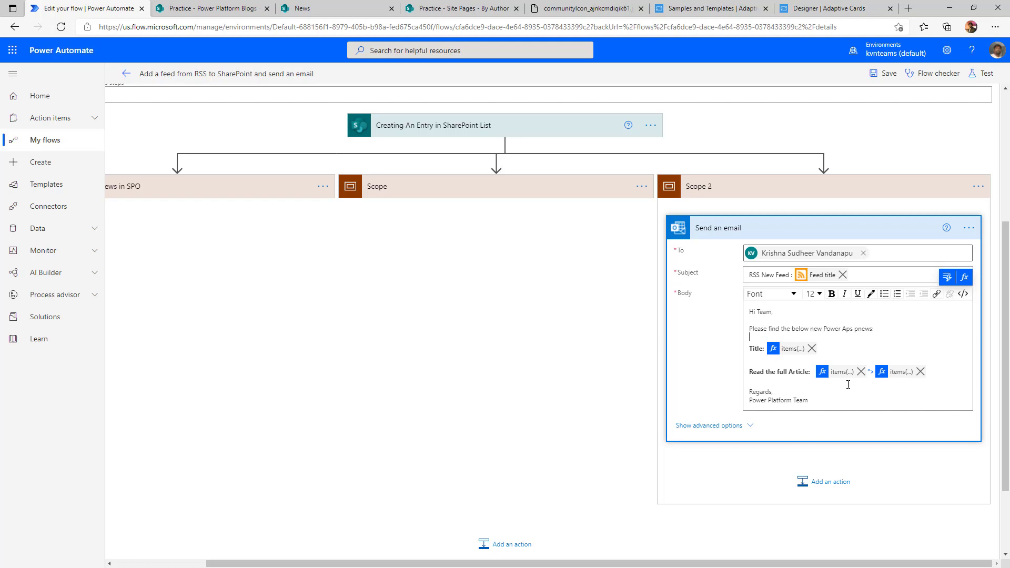
left_click_drag(560, 564, 466, 564)
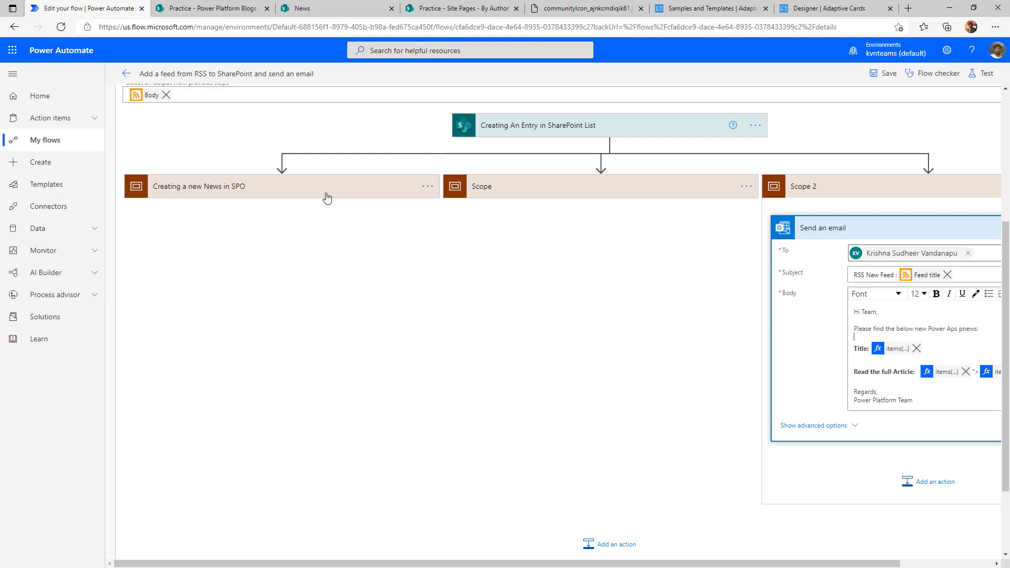
left_click(514, 195)
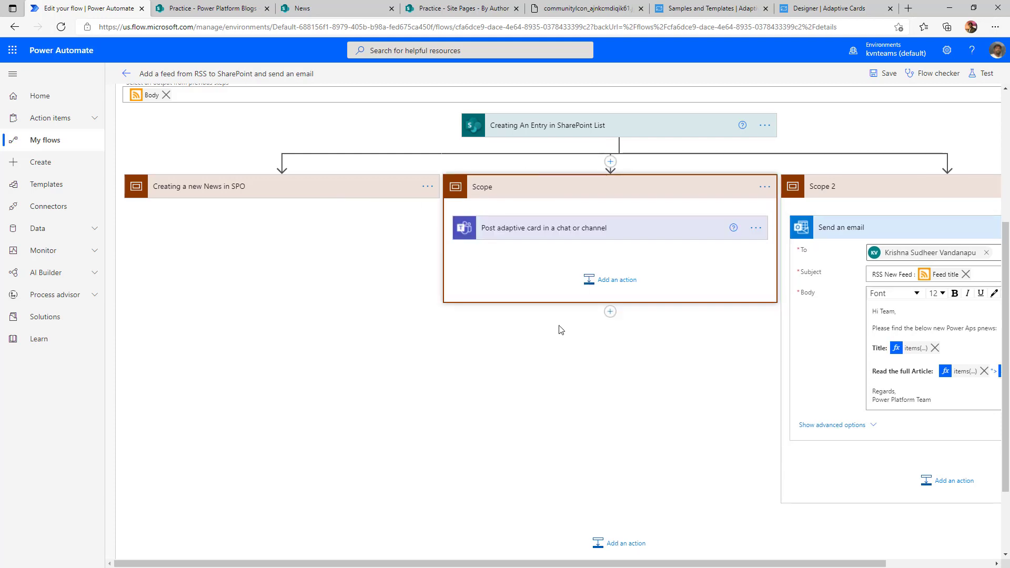
left_click_drag(713, 563, 818, 562)
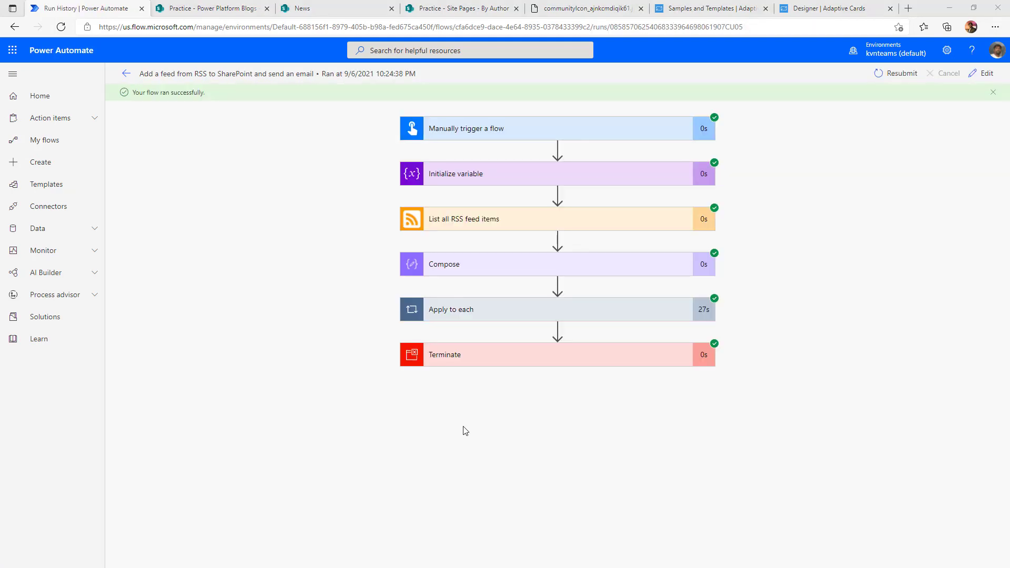
Step: Inspect the flow run inside Apply to each, checking the Article Title inputs and outputs and the adaptive card Scope
left_click(616, 316)
left_click(329, 421)
scroll(330, 408, "down", 5)
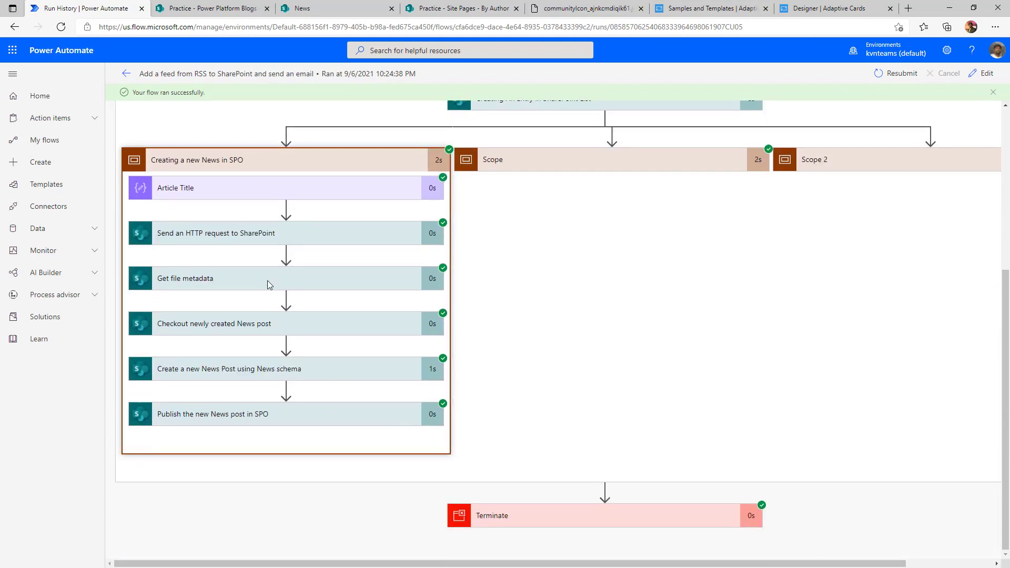
left_click(179, 195)
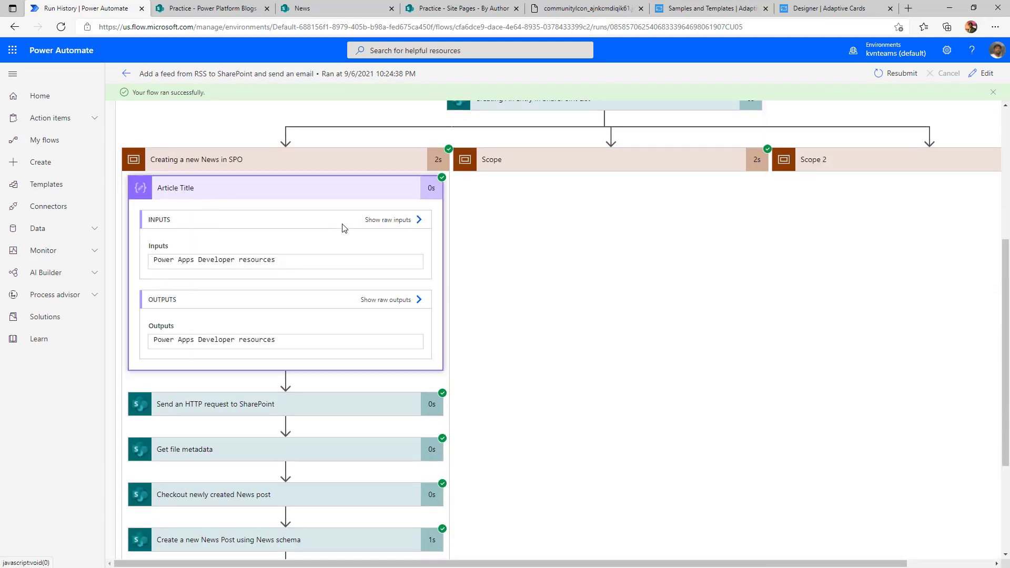
left_click(347, 189)
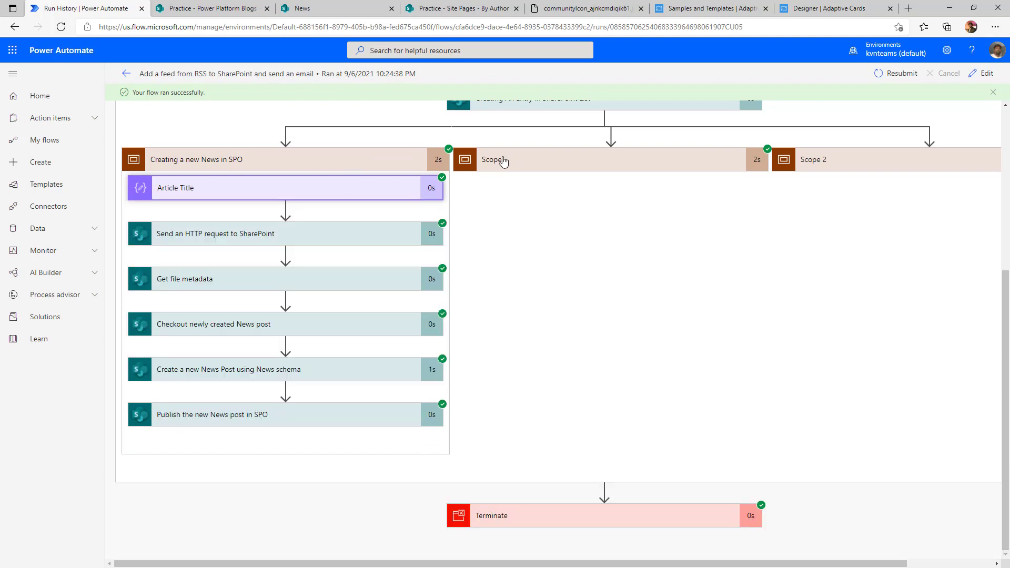
left_click(502, 159)
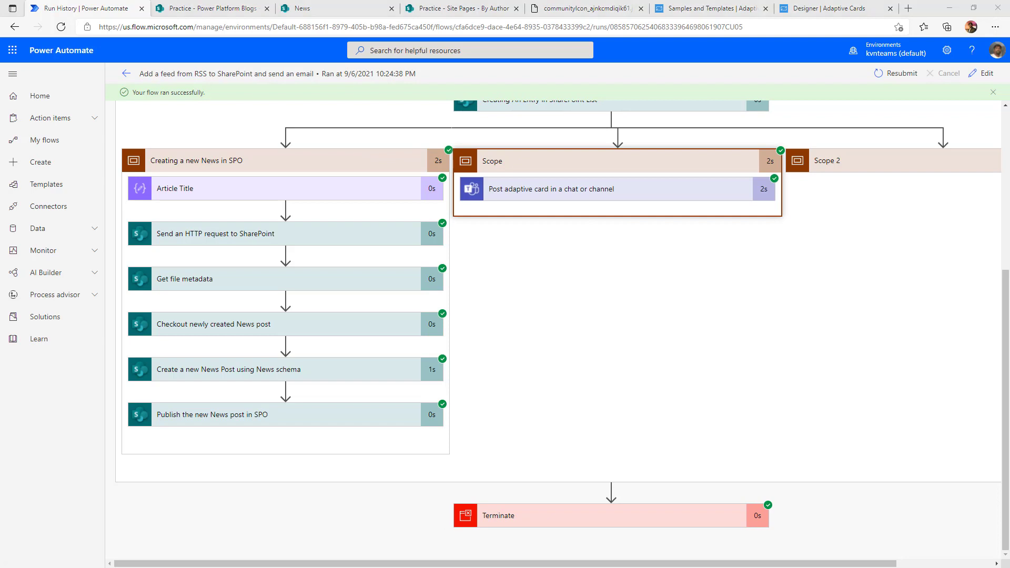
left_click_drag(0, 57, 533, 2)
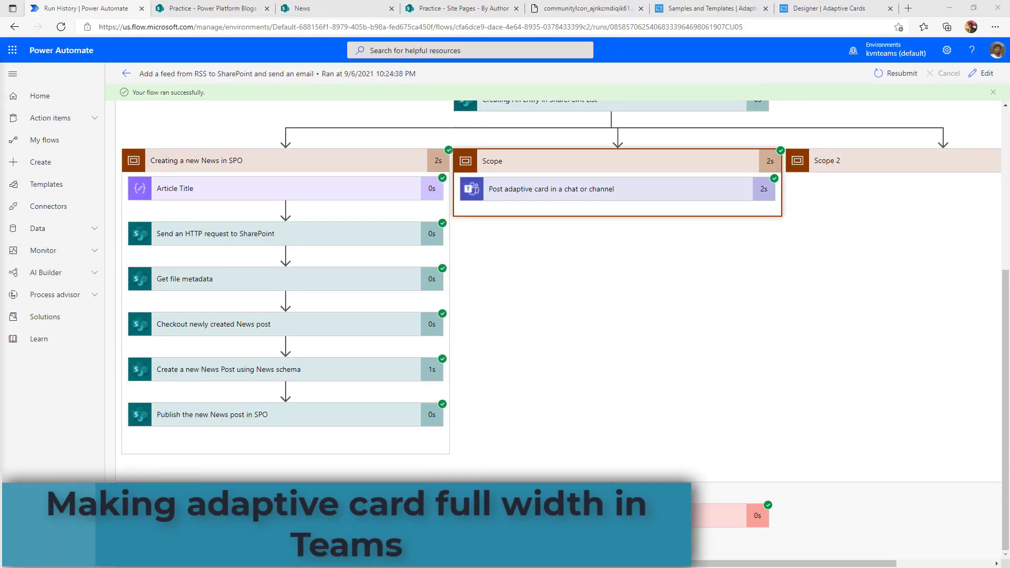
Step: Reopen the flow for editing and put an "msteams" block with "width": "Full" after the actions in the adaptive card JSON
left_click(983, 74)
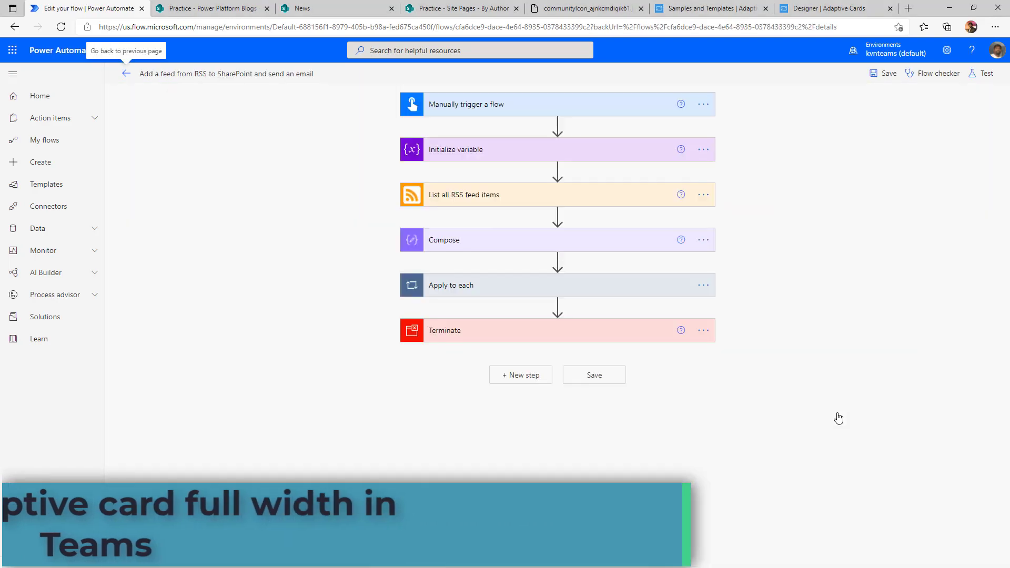
left_click(651, 297)
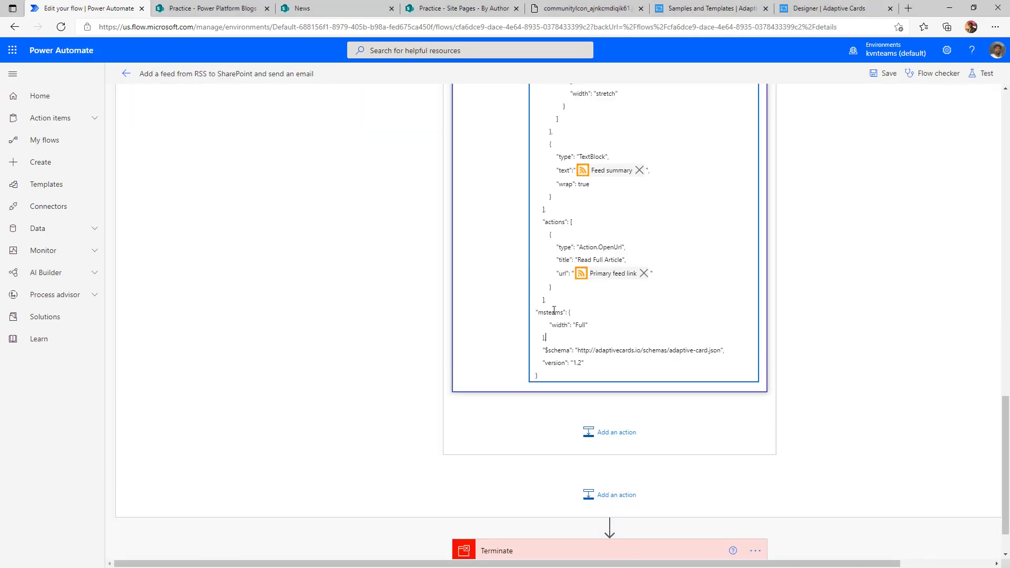
left_click(566, 334)
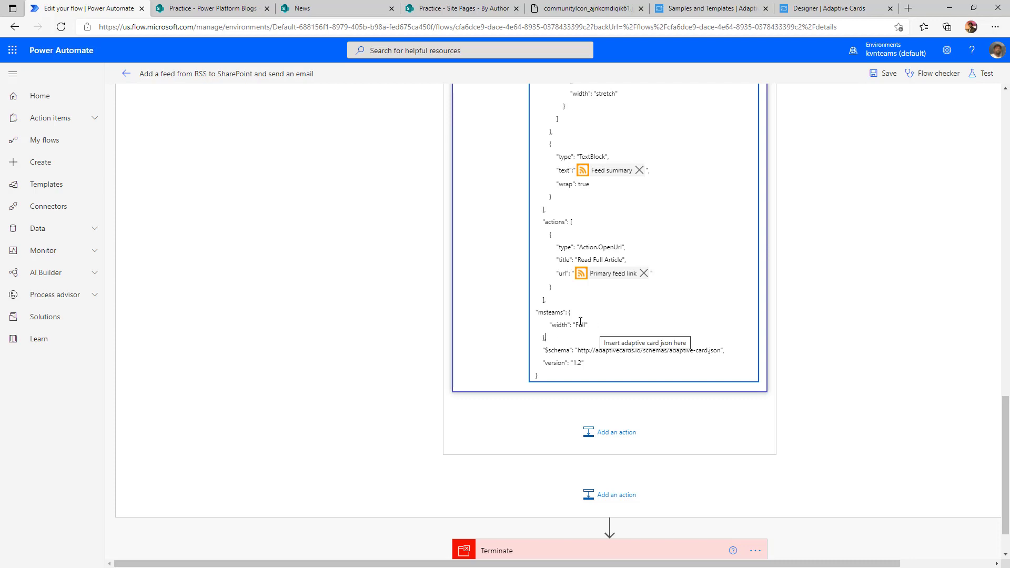
key("Delete")
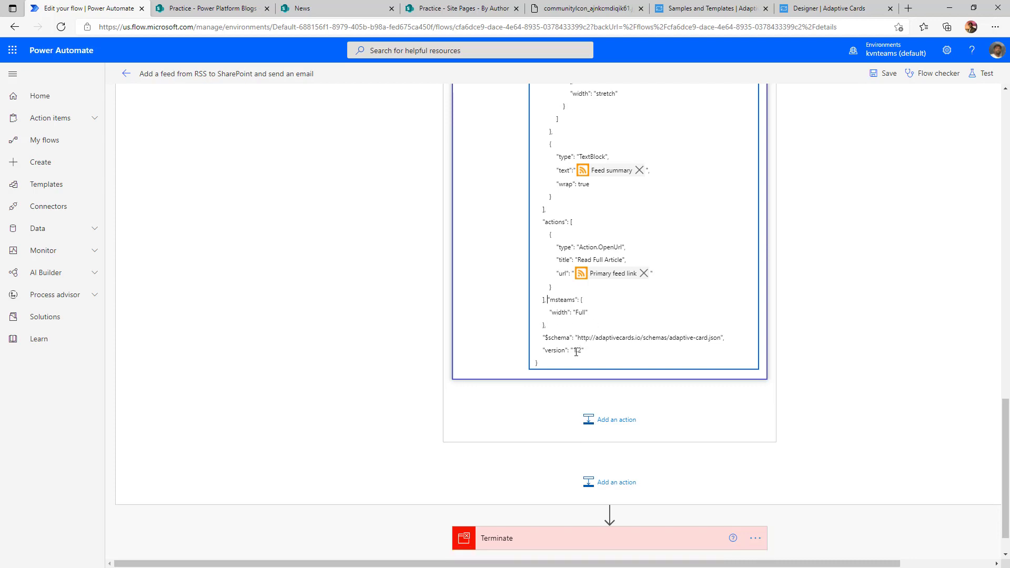
key("Return")
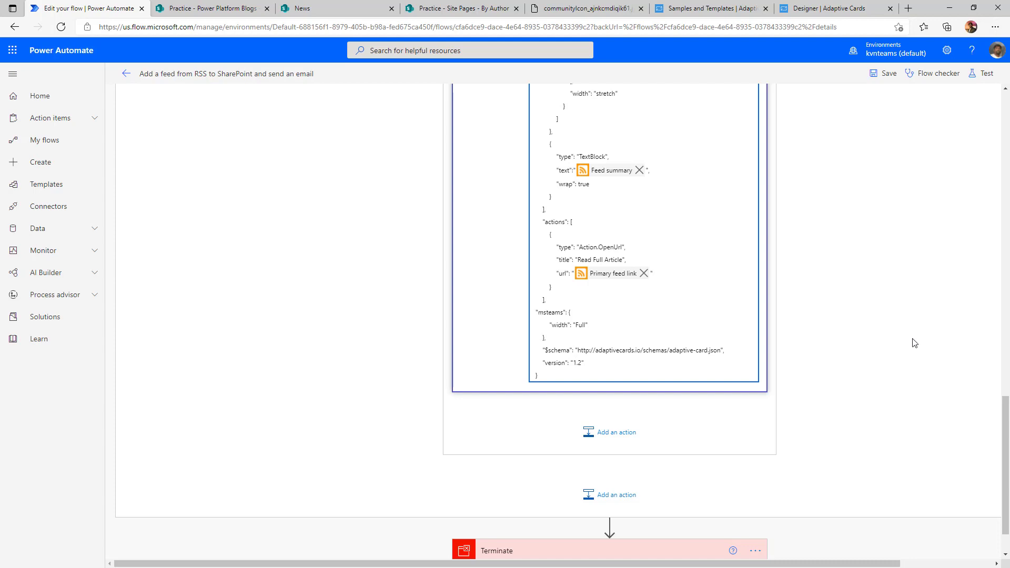
Step: Switch to Outlook, check the "Power Apps Developer resources" email, follow its full article link and close the article page
scroll(913, 342, "up", 1)
left_click(12, 50)
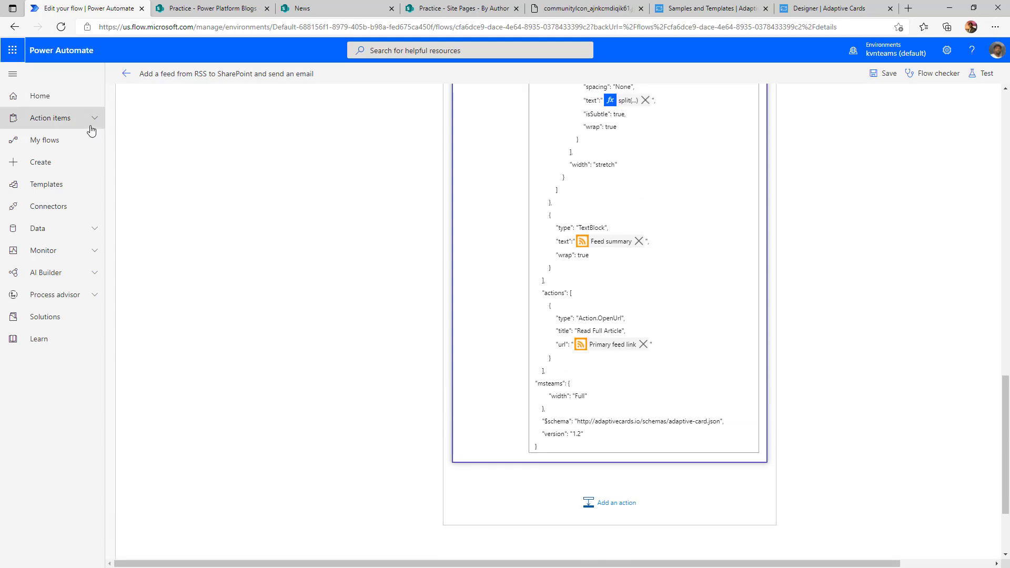
left_click(74, 117)
left_click(87, 143)
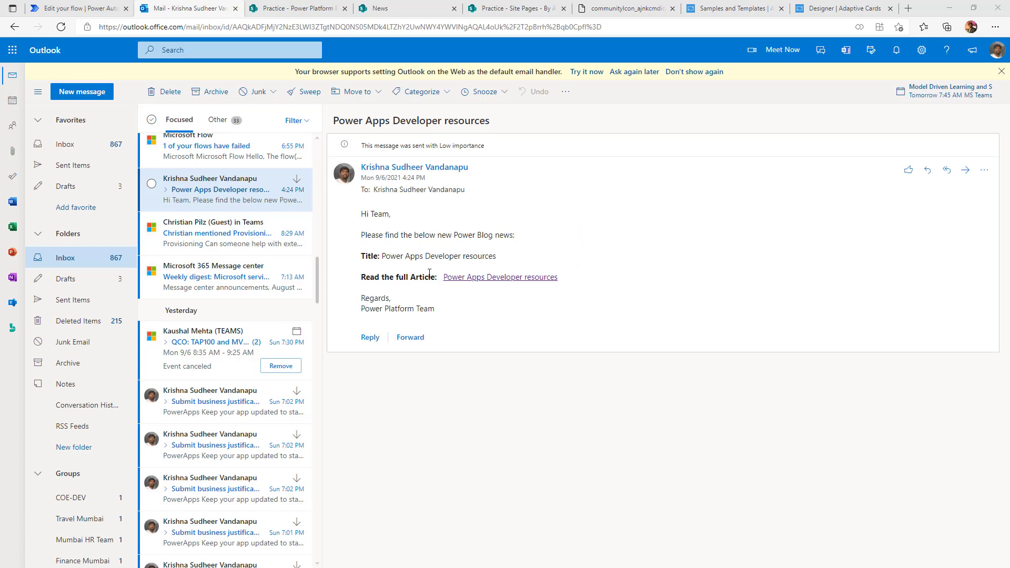
left_click(463, 281)
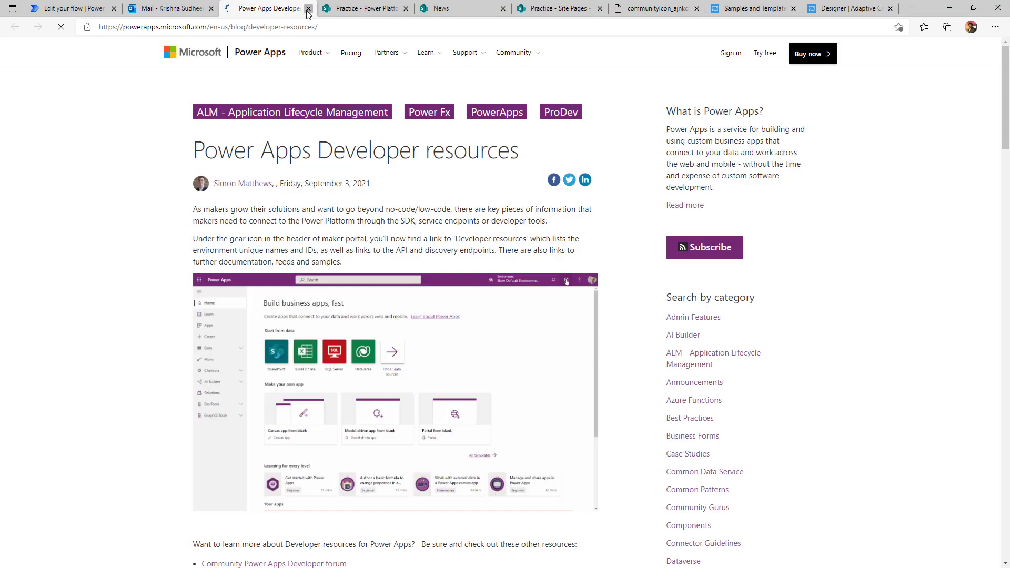
left_click(308, 8)
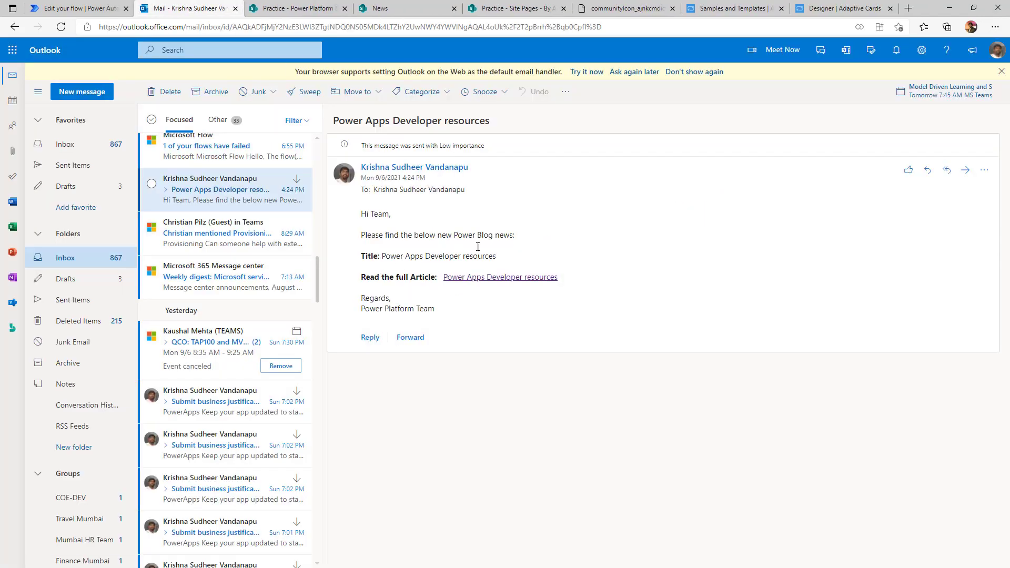
Step: Return to the Power Automate flow, look at the Send an email action inside Scope 2, and collapse that scope
key("ctrl+shift+Tab")
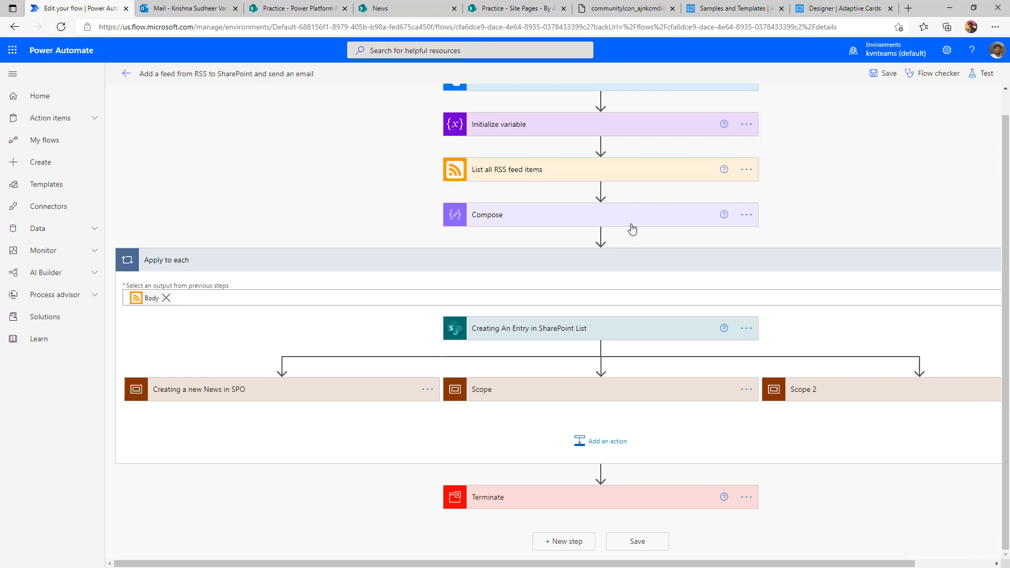
left_click(880, 399)
left_click_drag(813, 564, 906, 565)
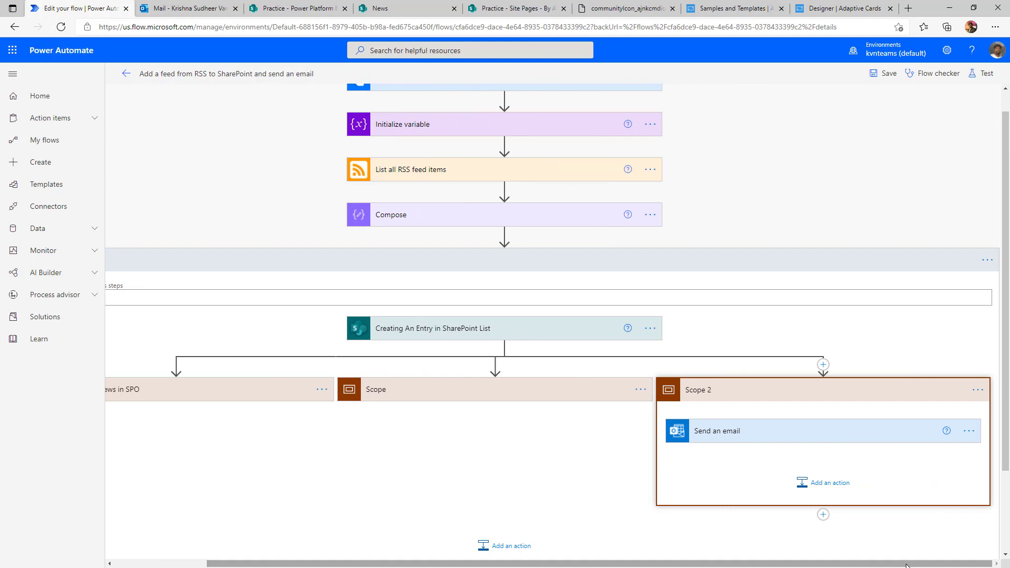
left_click(805, 399)
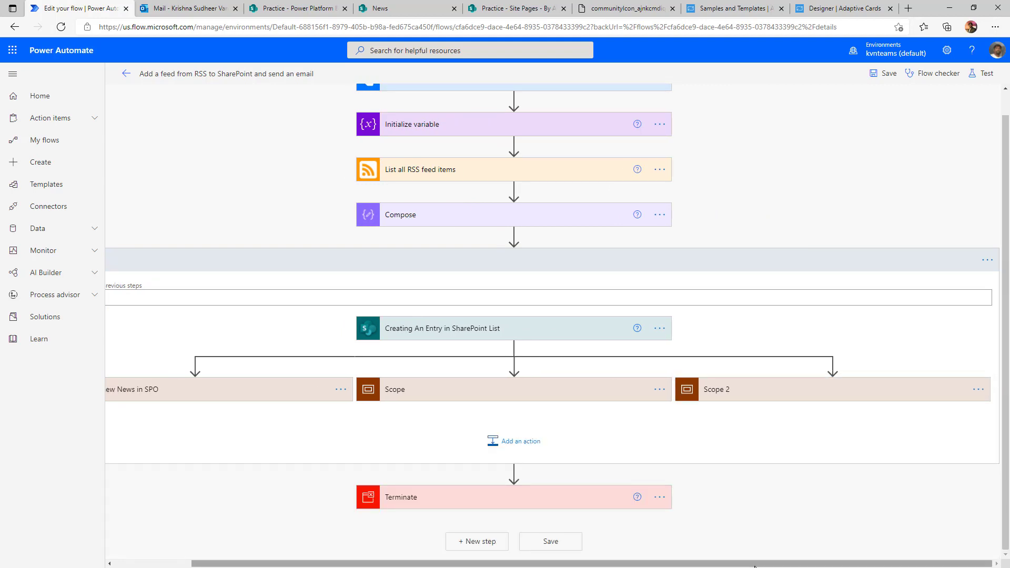
scroll(794, 497, "up", 1)
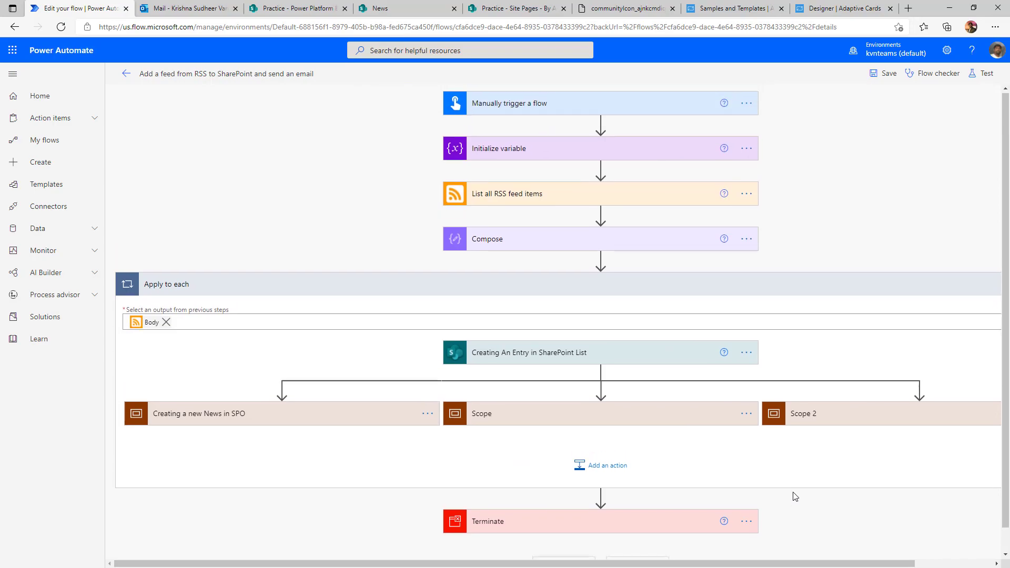